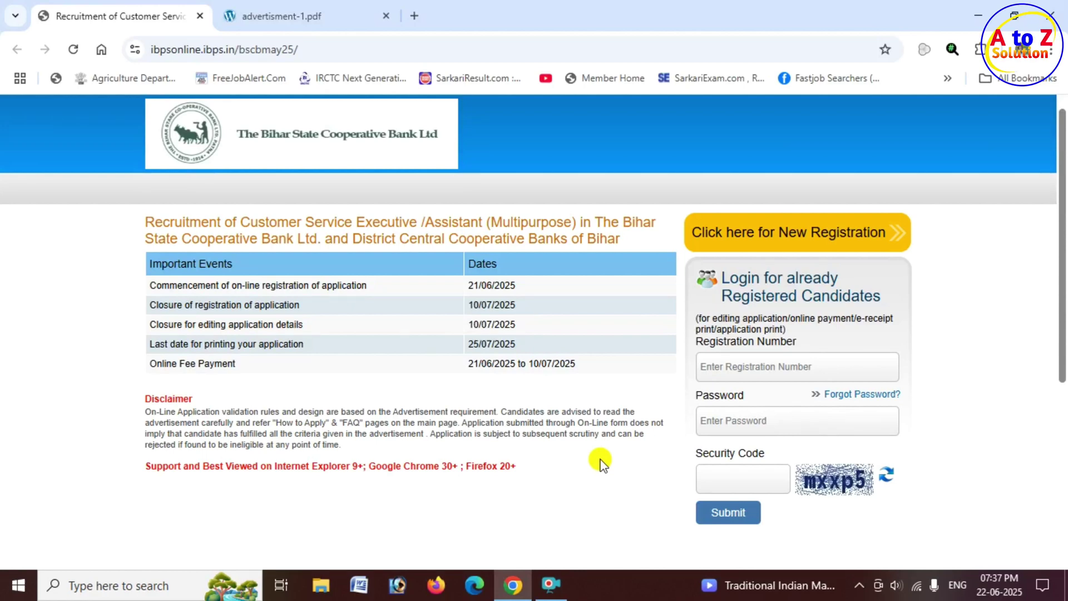
In the advertisement PDF, highlight advertisement number 778 and the 10.07.2025 registration closing date.
{"action": "key", "text": "ctrl+Tab"}
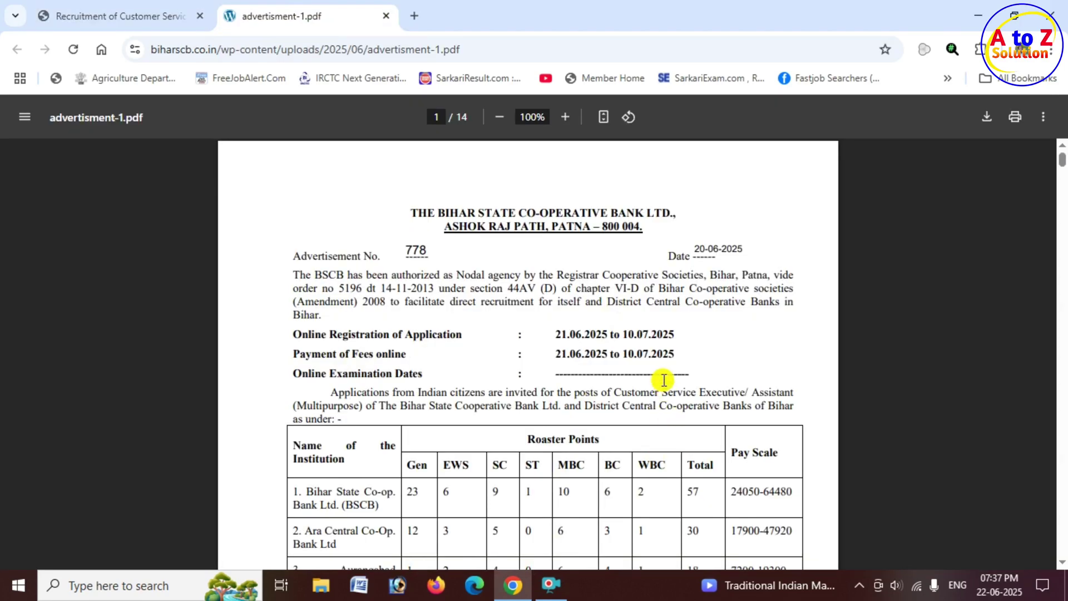
{"action": "left_click_drag", "start_coordinate": [406, 250], "coordinate": [443, 248]}
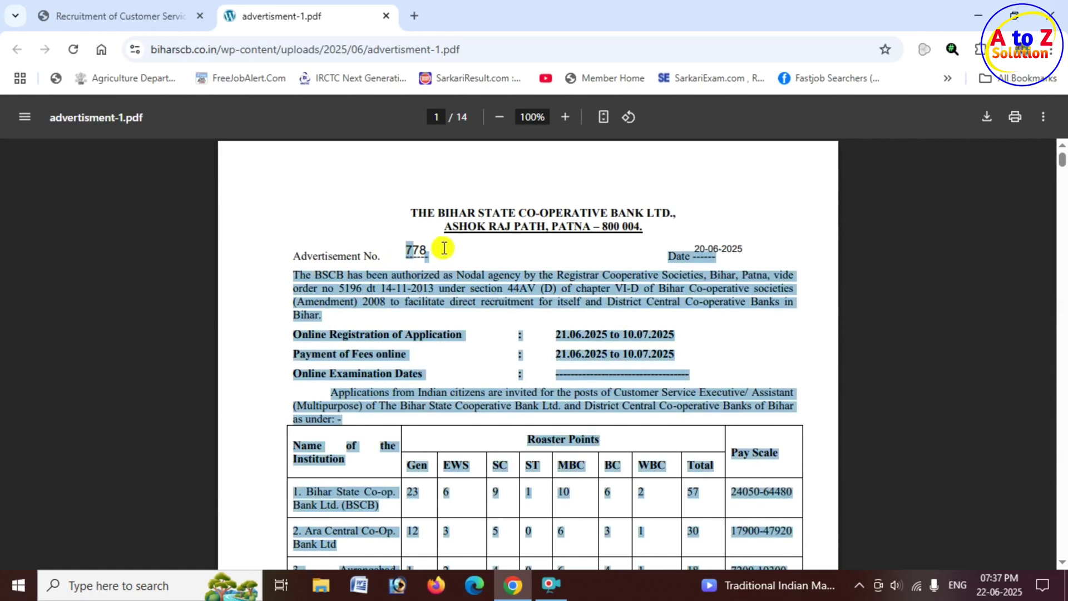
{"action": "left_click", "coordinate": [443, 250]}
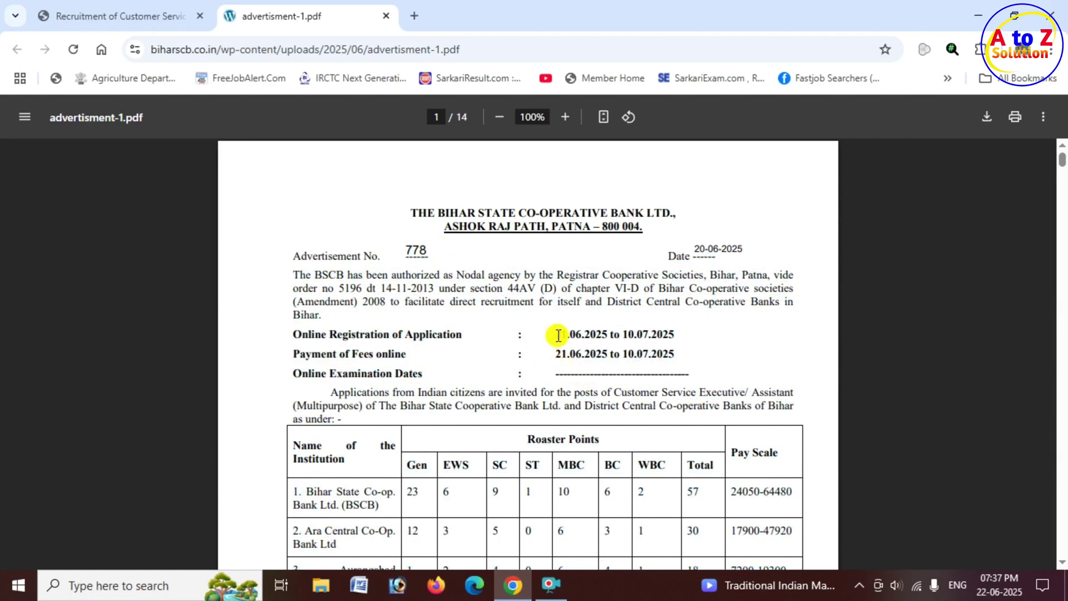
{"action": "left_click_drag", "start_coordinate": [555, 334], "coordinate": [681, 334]}
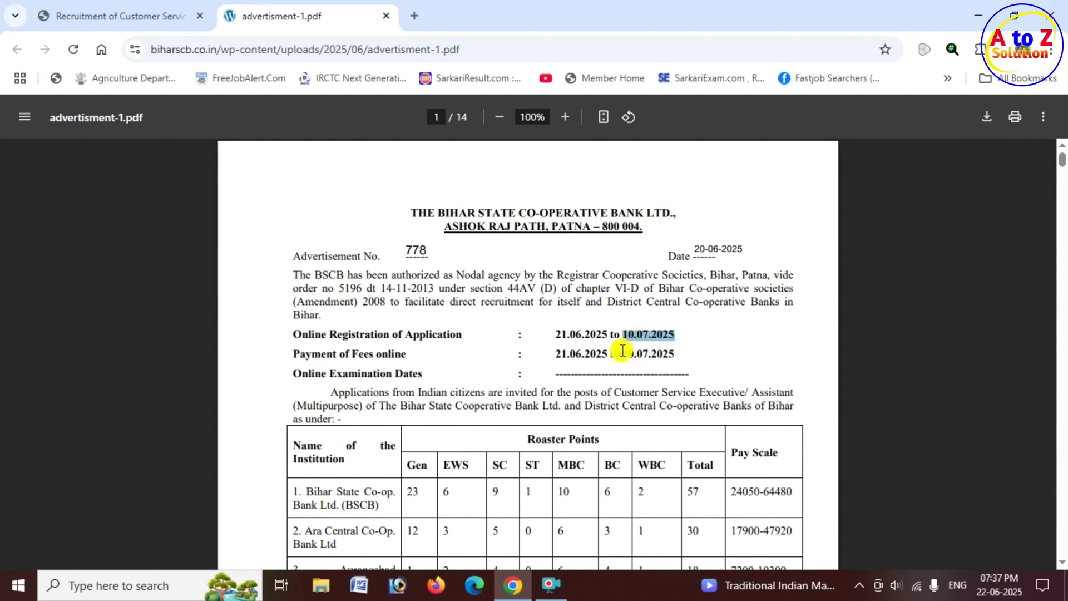
{"action": "scroll", "coordinate": [582, 328], "scroll_direction": "down", "scroll_amount": 3}
{"action": "left_click", "coordinate": [309, 337]}
{"action": "left_click_drag", "start_coordinate": [309, 337], "coordinate": [613, 337]}
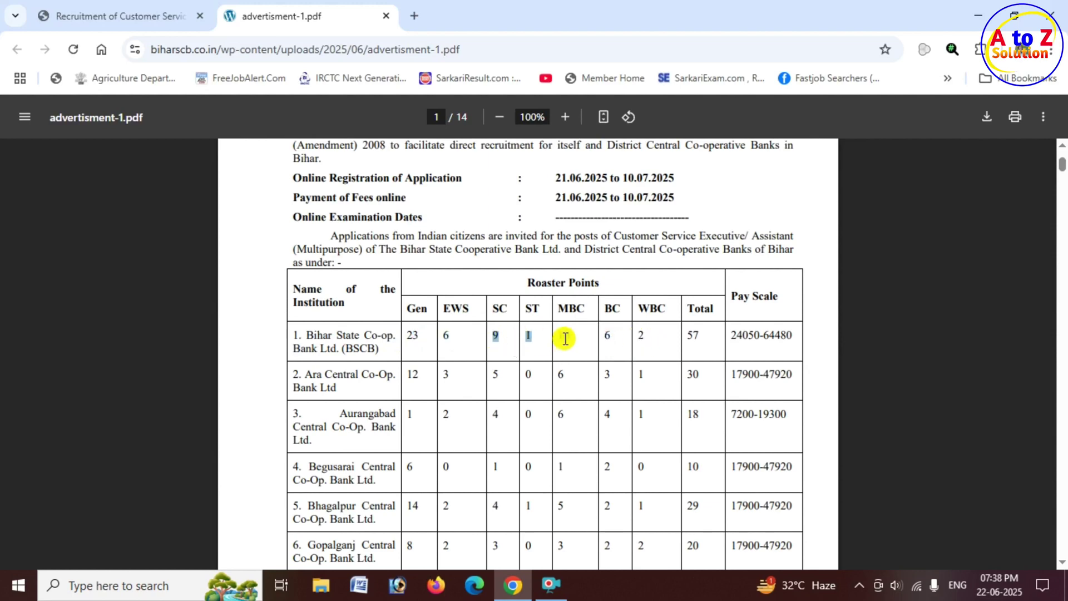
{"action": "left_click_drag", "start_coordinate": [688, 336], "coordinate": [701, 337]}
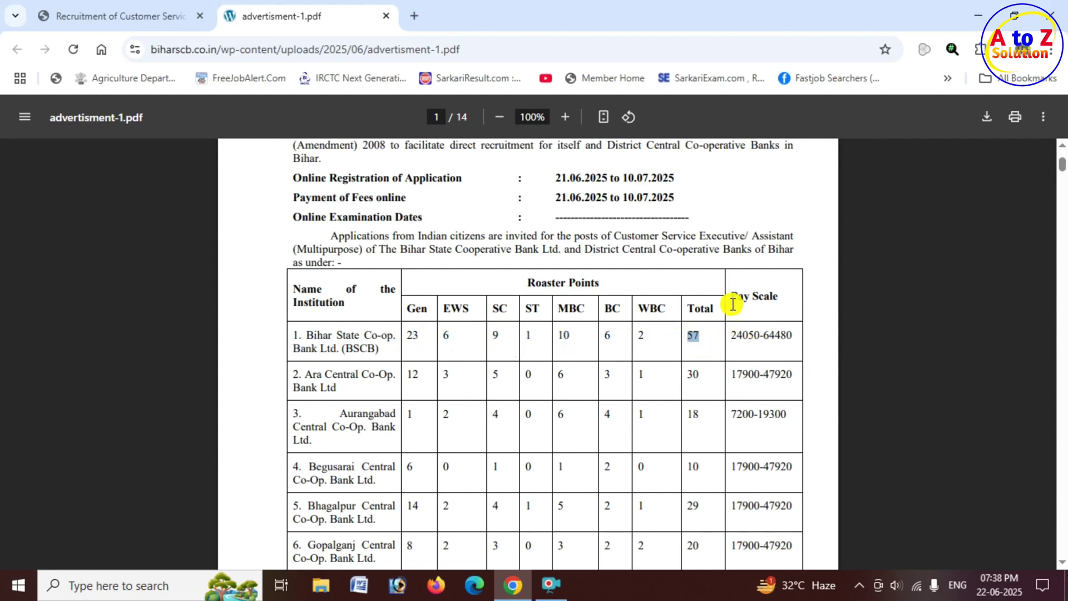
{"action": "left_click_drag", "start_coordinate": [729, 295], "coordinate": [786, 298]}
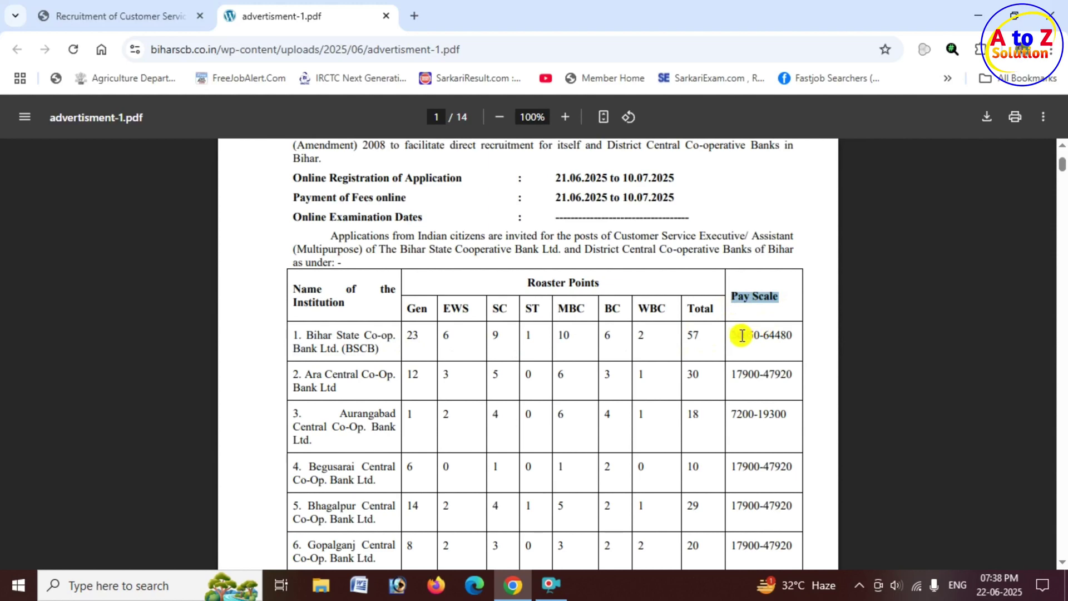
{"action": "left_click_drag", "start_coordinate": [732, 335], "coordinate": [792, 334]}
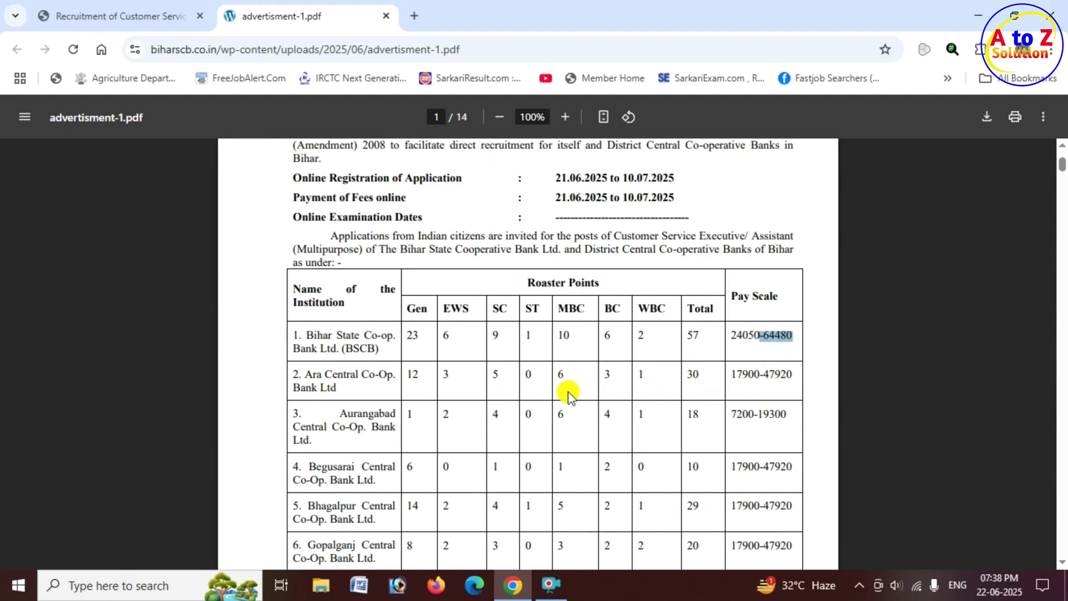
{"action": "scroll", "coordinate": [723, 423], "scroll_direction": "down", "scroll_amount": 2}
{"action": "left_click_drag", "start_coordinate": [729, 336], "coordinate": [782, 336]}
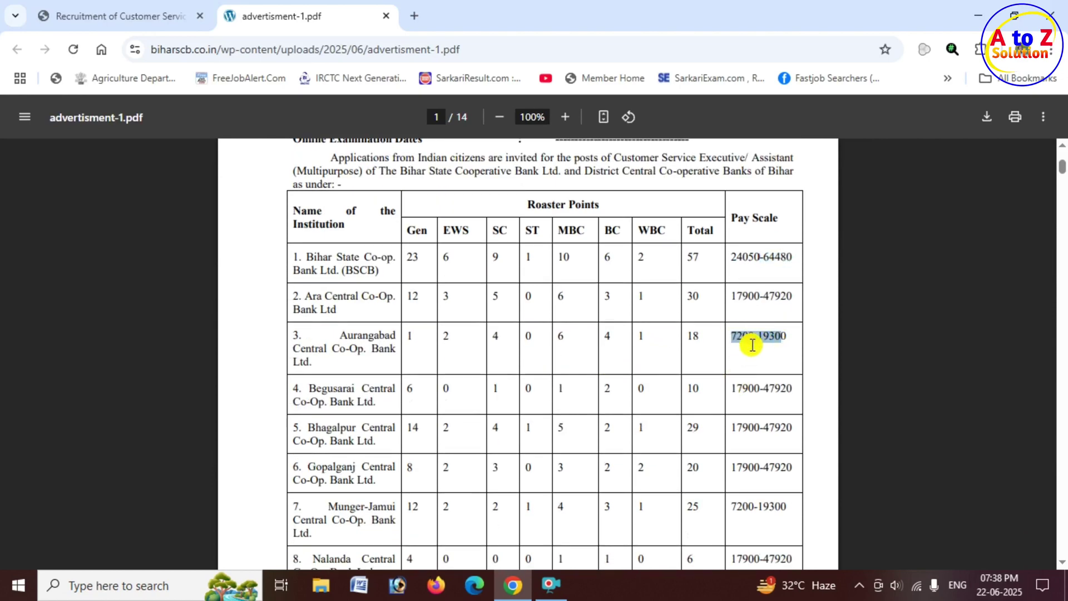
{"action": "scroll", "coordinate": [556, 371], "scroll_direction": "down", "scroll_amount": 2}
Highlight the Eligibility heading and the graduation and computer diploma qualification requirements.
{"action": "scroll", "coordinate": [556, 372], "scroll_direction": "down", "scroll_amount": 10}
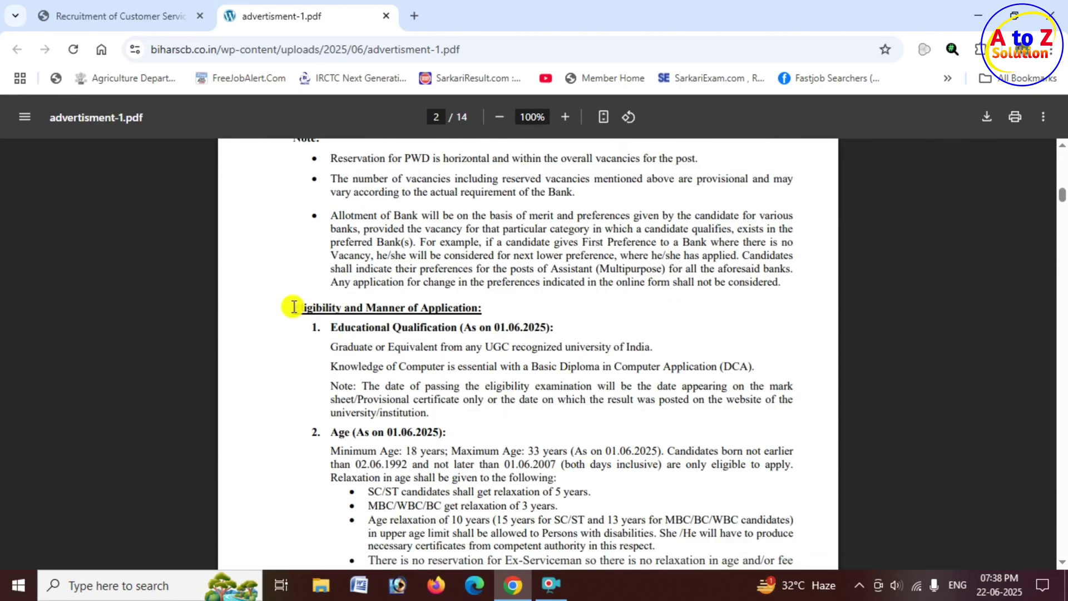
{"action": "left_click_drag", "start_coordinate": [293, 307], "coordinate": [496, 307]}
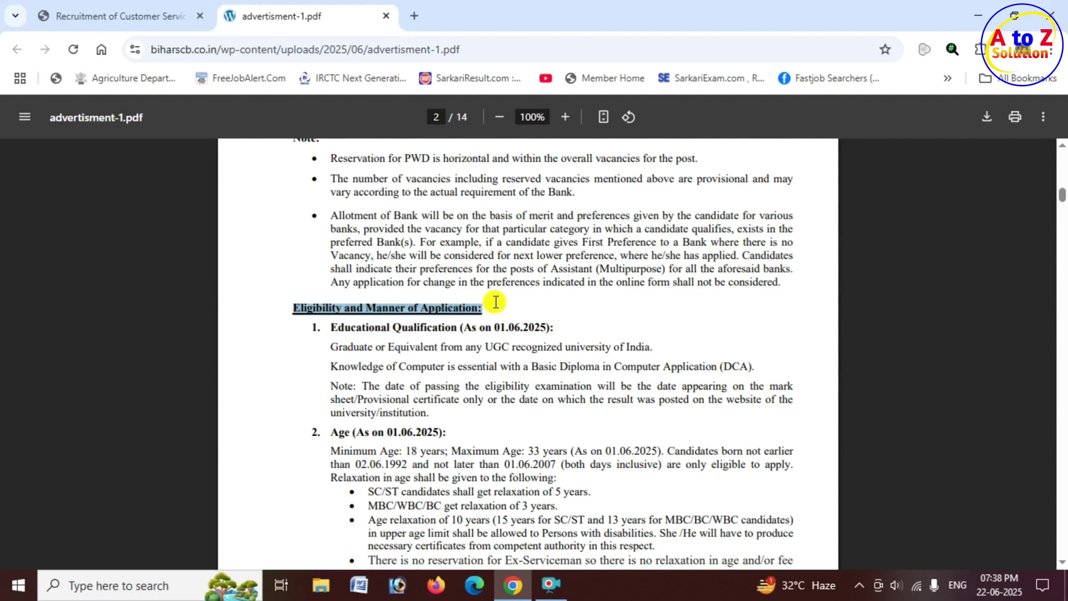
{"action": "left_click", "coordinate": [331, 325]}
{"action": "left_click_drag", "start_coordinate": [330, 325], "coordinate": [476, 327]}
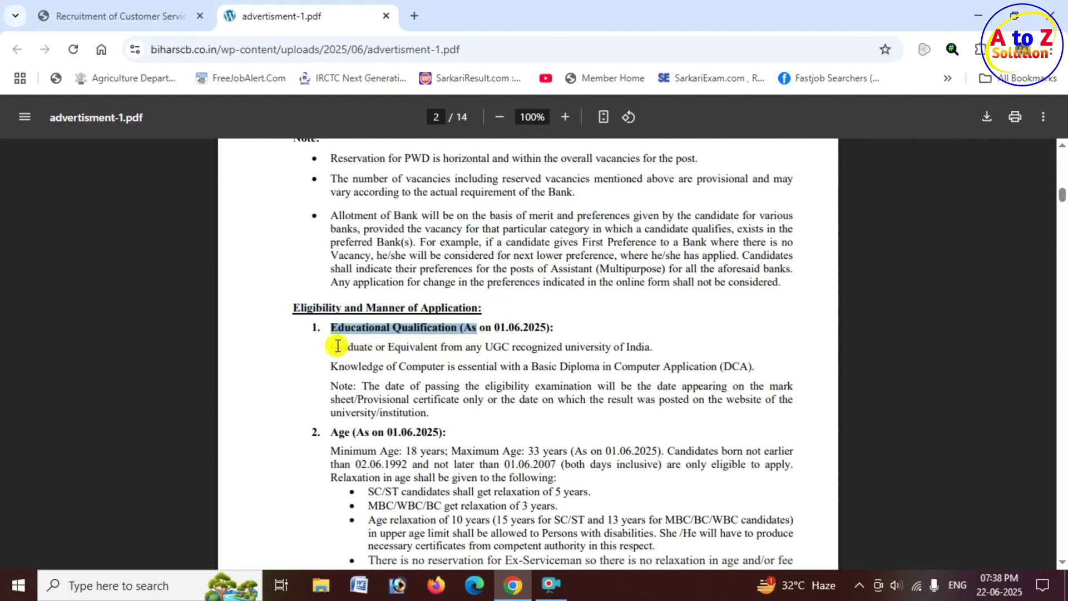
{"action": "left_click_drag", "start_coordinate": [332, 347], "coordinate": [751, 366]}
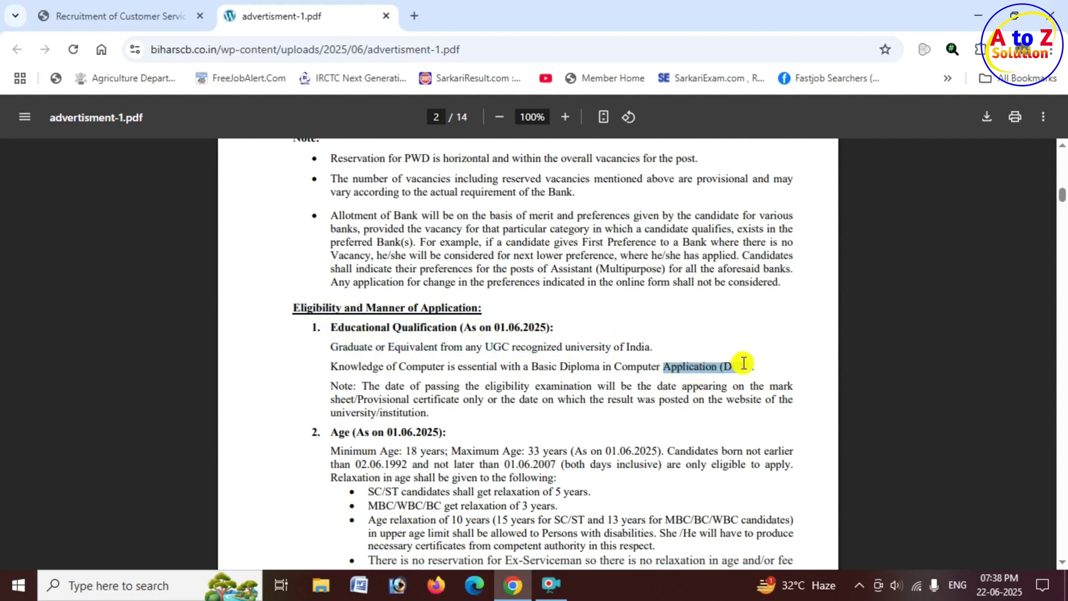
Highlight the 33-year age limit and the SC/ST 5-year and MBC/WBC/BC relaxations, then return to IBPS.
{"action": "scroll", "coordinate": [526, 379], "scroll_direction": "down", "scroll_amount": 3}
{"action": "left_click_drag", "start_coordinate": [338, 357], "coordinate": [448, 355]}
{"action": "left_click_drag", "start_coordinate": [368, 372], "coordinate": [568, 372]}
{"action": "scroll", "coordinate": [566, 367], "scroll_direction": "down", "scroll_amount": 1}
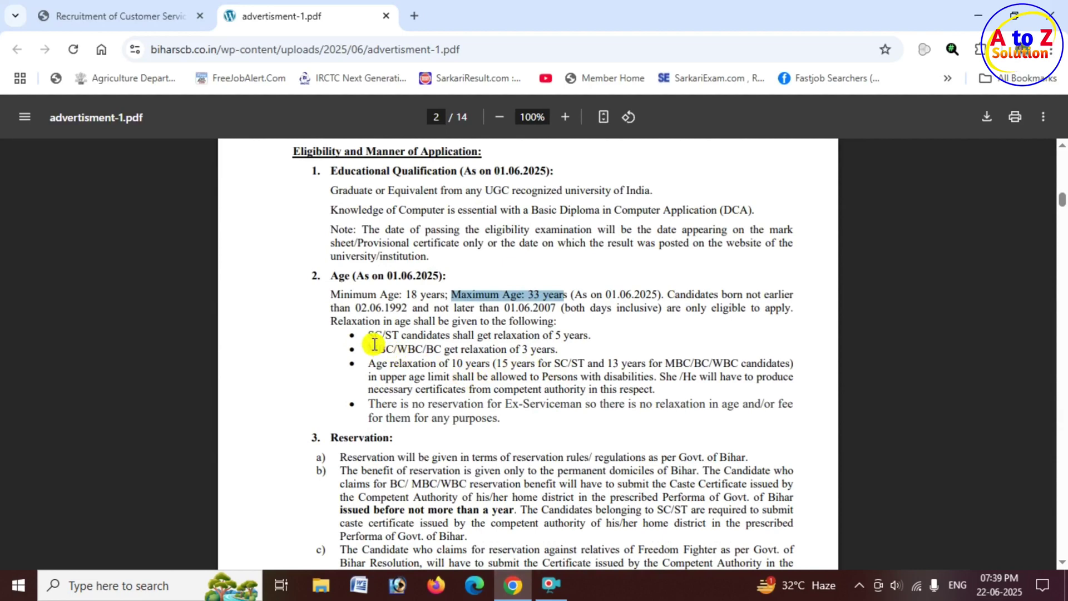
{"action": "left_click_drag", "start_coordinate": [368, 334], "coordinate": [412, 336]}
{"action": "left_click_drag", "start_coordinate": [543, 334], "coordinate": [589, 335]}
{"action": "left_click_drag", "start_coordinate": [417, 351], "coordinate": [572, 349]}
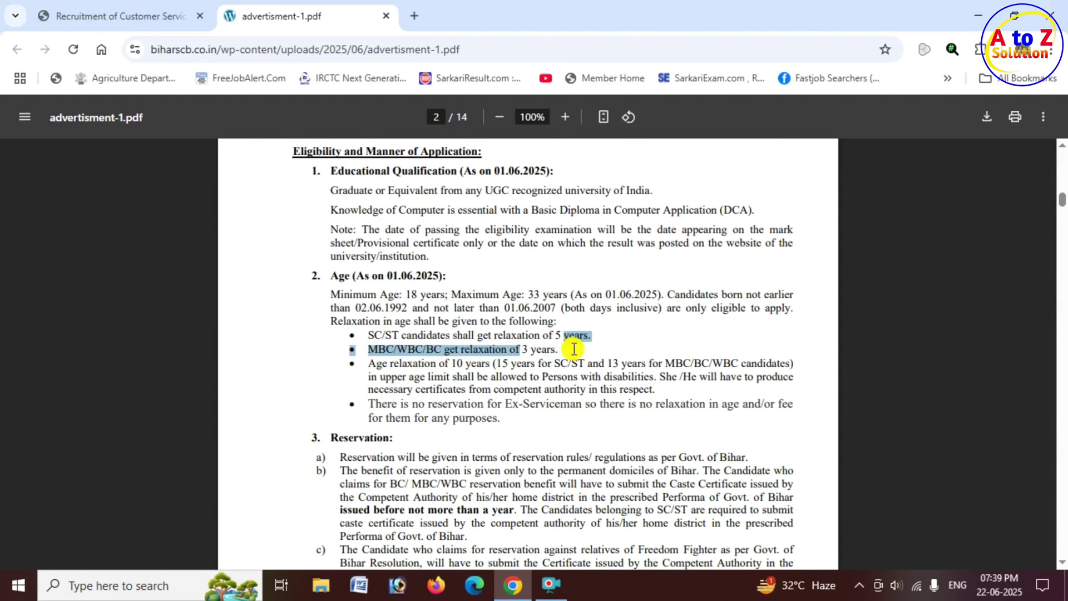
{"action": "scroll", "coordinate": [573, 348], "scroll_direction": "down", "scroll_amount": 2}
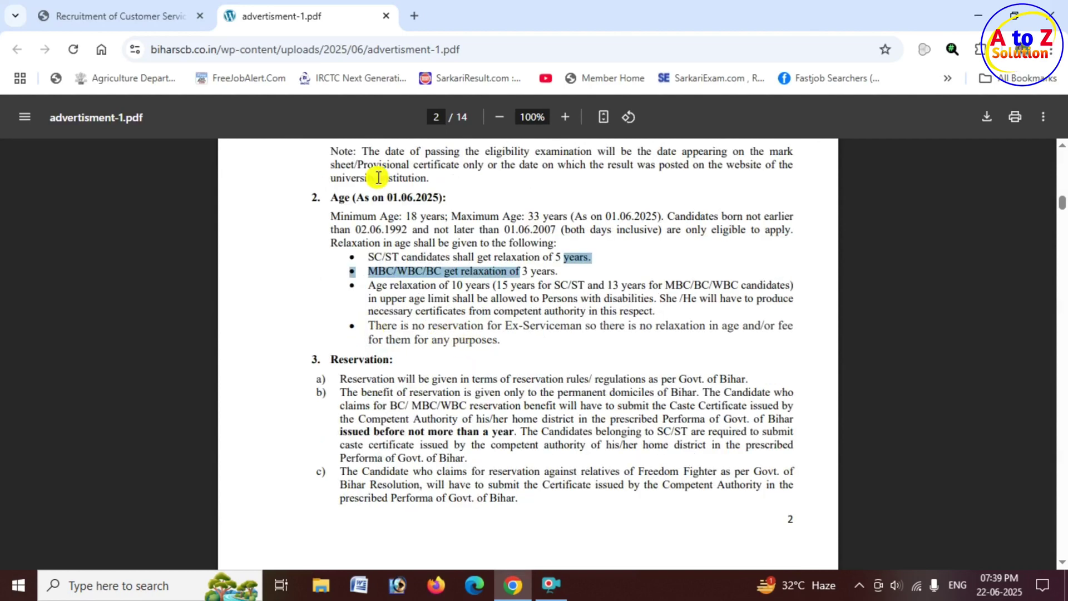
{"action": "left_click", "coordinate": [142, 8]}
Start a new candidate registration from the Bihar cooperative bank recruitment page.
{"action": "left_click", "coordinate": [551, 583]}
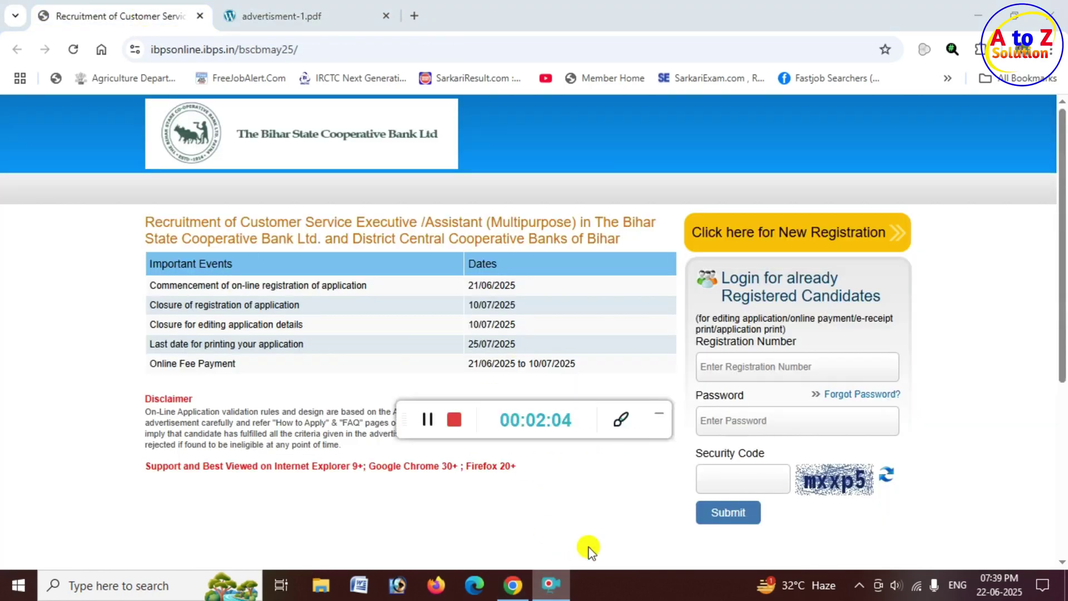
{"action": "left_click", "coordinate": [658, 420]}
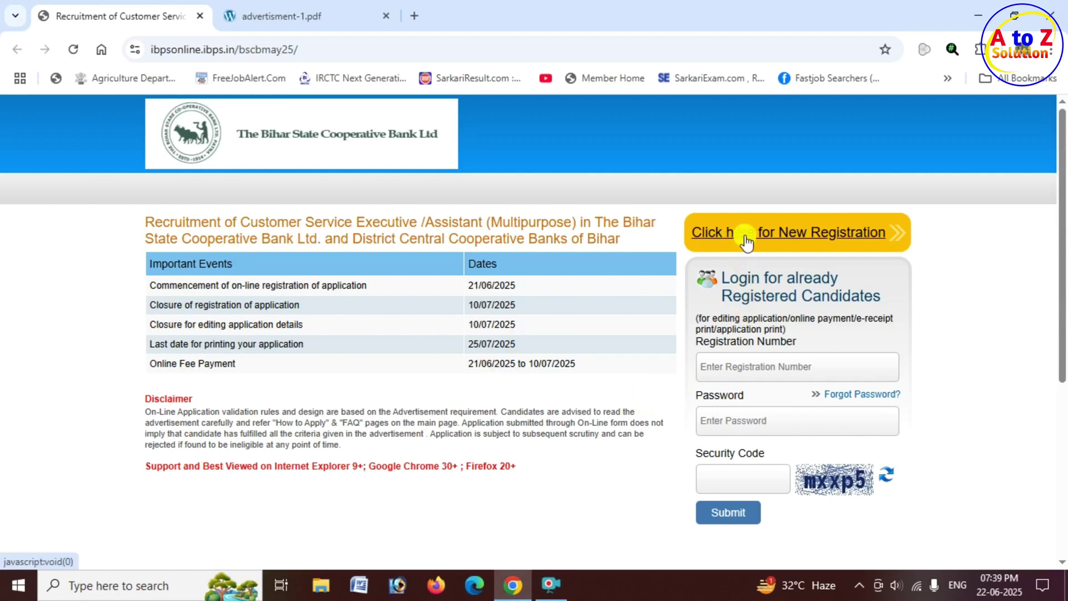
{"action": "left_click", "coordinate": [816, 240]}
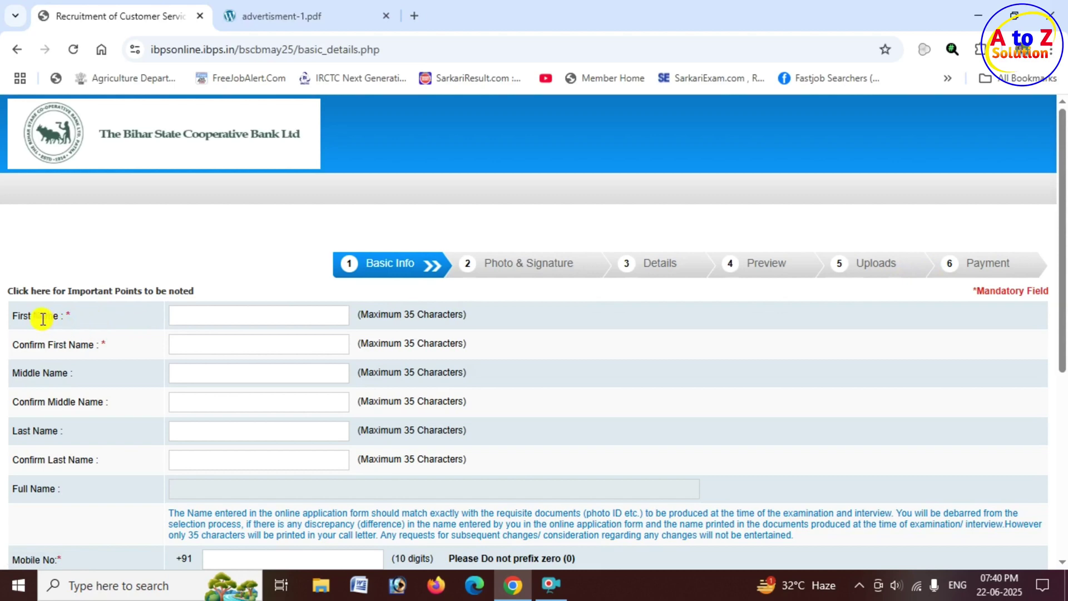
Enter the candidate's name and its confirmation, mobile number, confirmed mobile, and alternative number.
{"action": "left_click", "coordinate": [215, 313]}
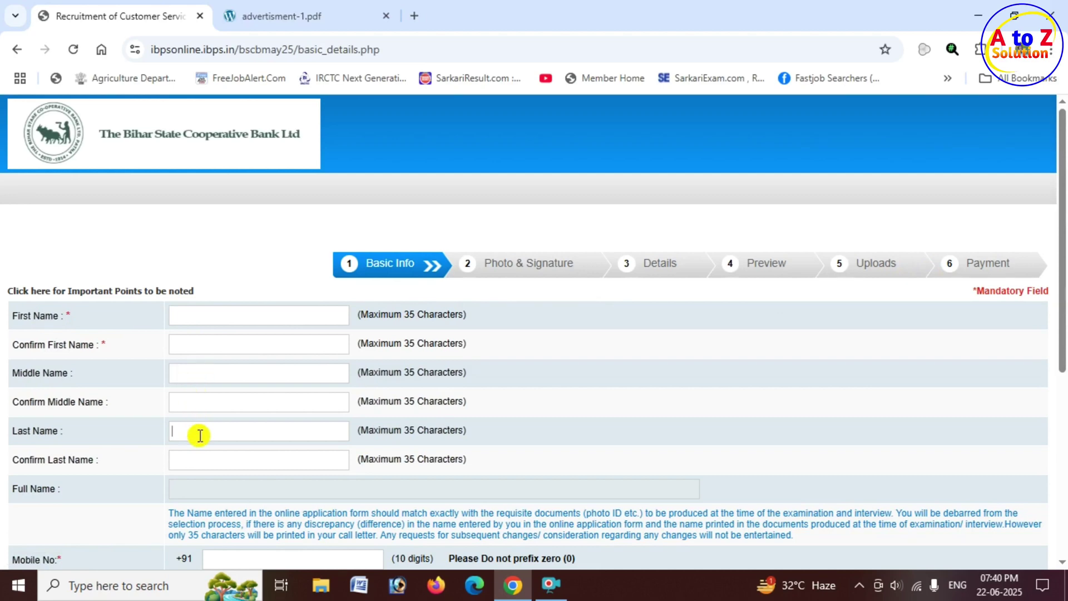
{"action": "left_click", "coordinate": [200, 463]}
{"action": "scroll", "coordinate": [240, 495], "scroll_direction": "down", "scroll_amount": 3}
{"action": "left_click", "coordinate": [222, 403]}
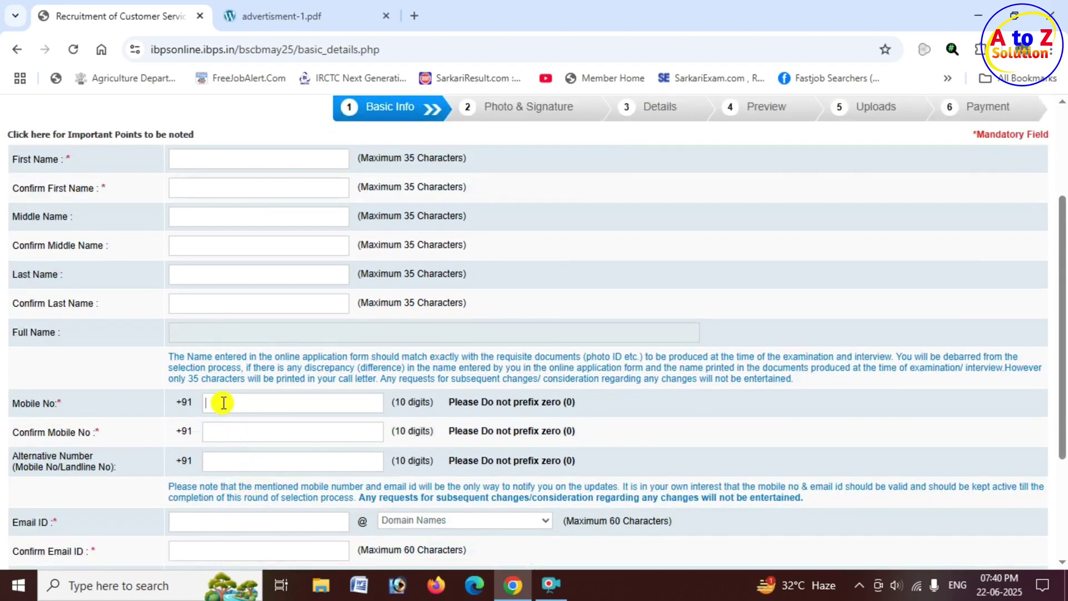
{"action": "scroll", "coordinate": [261, 373], "scroll_direction": "down", "scroll_amount": 2}
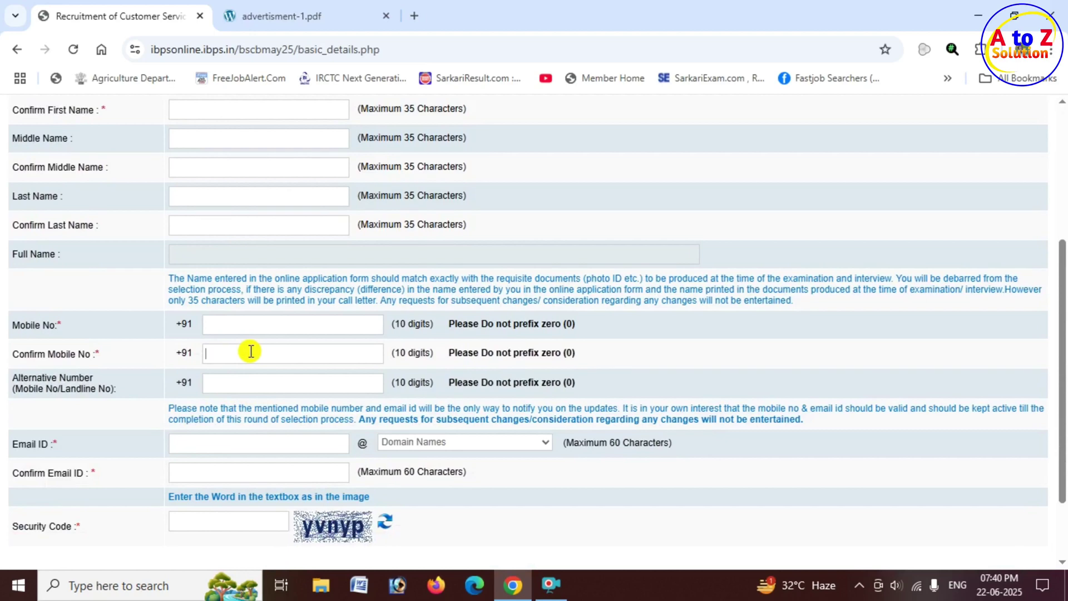
{"action": "left_click", "coordinate": [251, 352]}
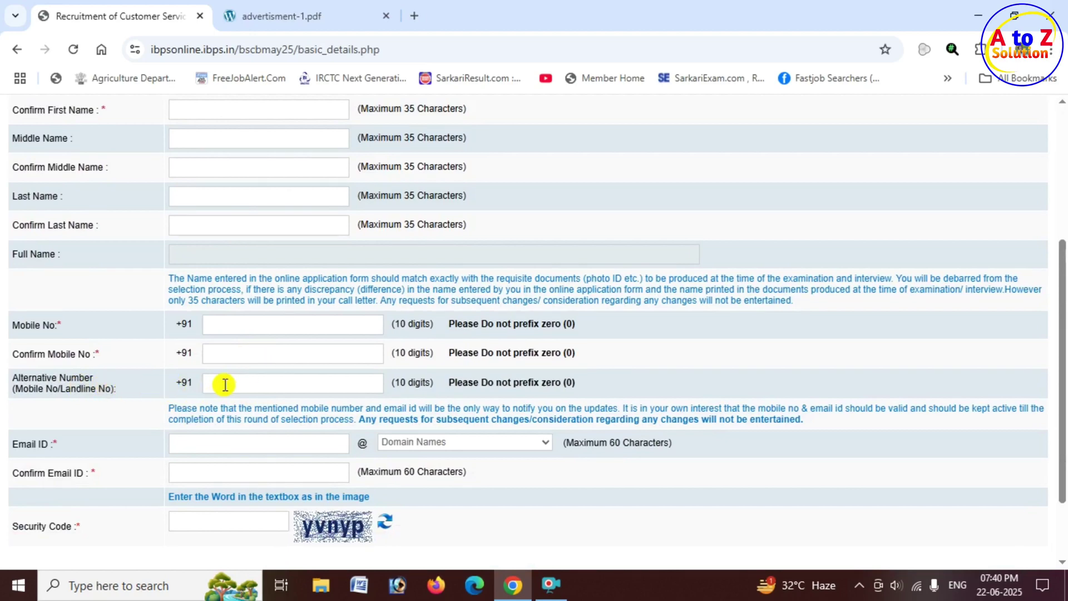
{"action": "scroll", "coordinate": [221, 384], "scroll_direction": "down", "scroll_amount": 2}
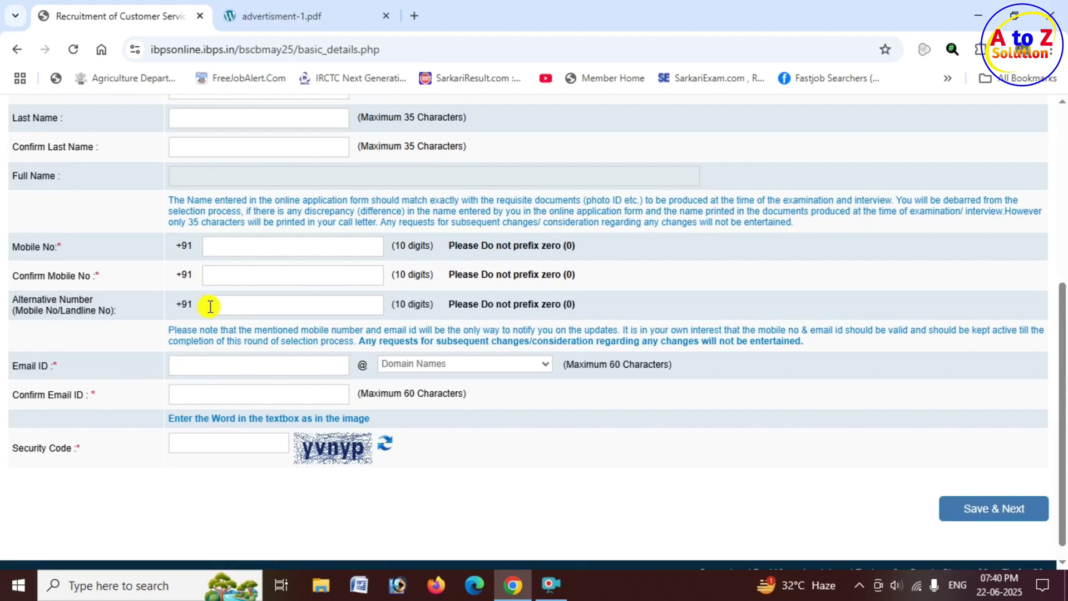
{"action": "left_click", "coordinate": [211, 306]}
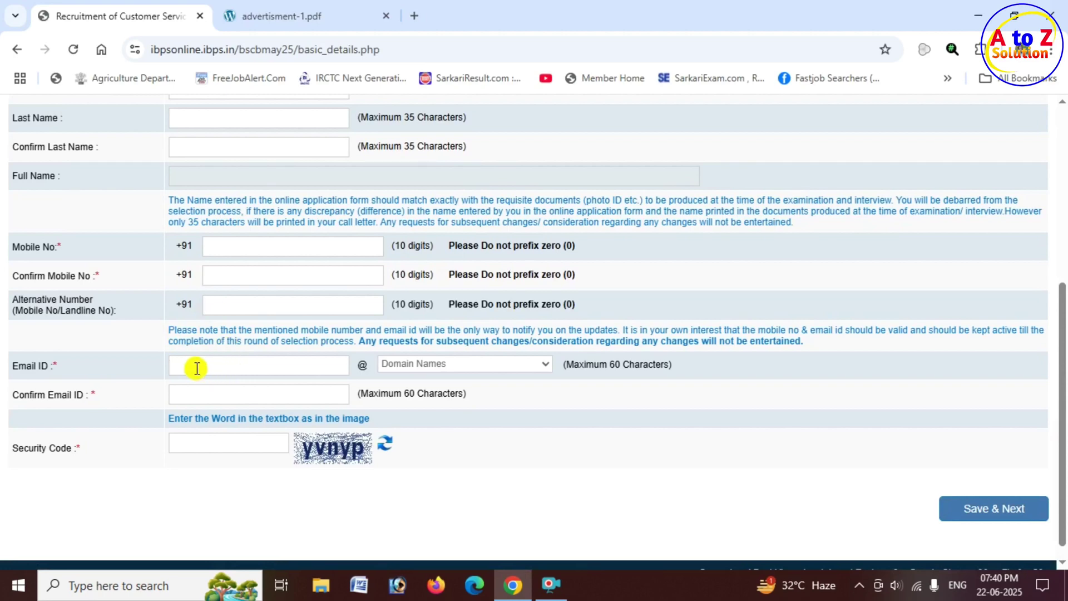
Fill in the e-mail address with the gmail.com domain, confirm it, and enter the security code.
{"action": "left_click_drag", "start_coordinate": [238, 366], "coordinate": [172, 369]}
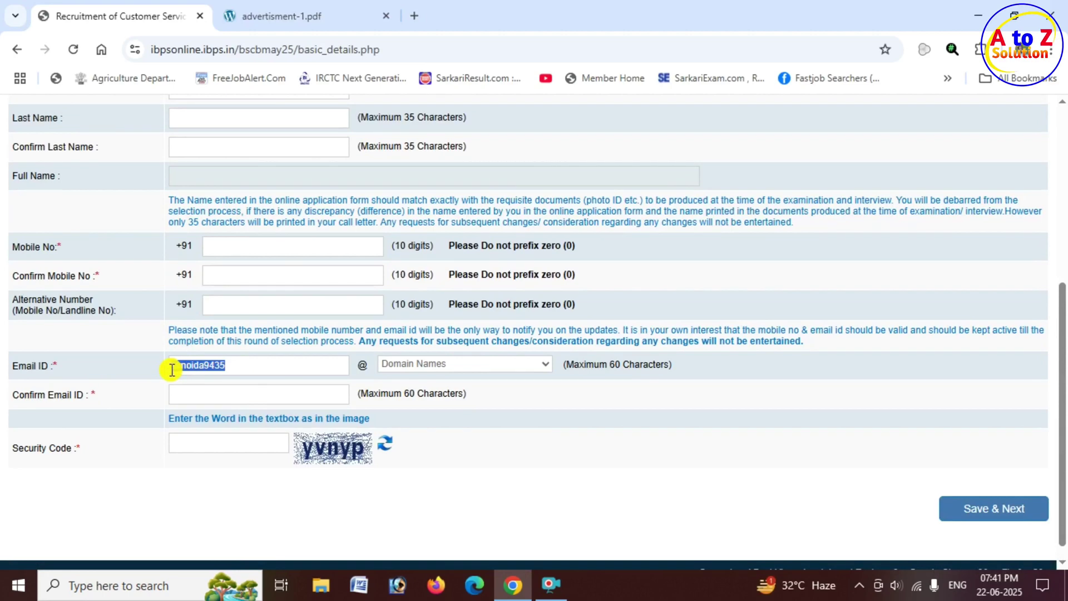
{"action": "left_click", "coordinate": [363, 366]}
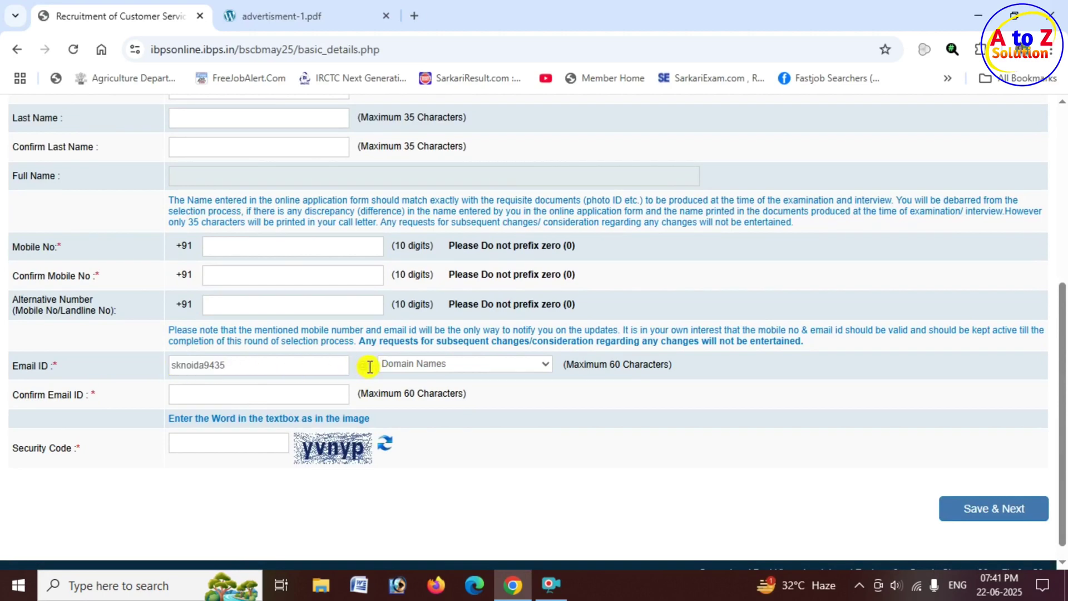
{"action": "left_click", "coordinate": [456, 362]}
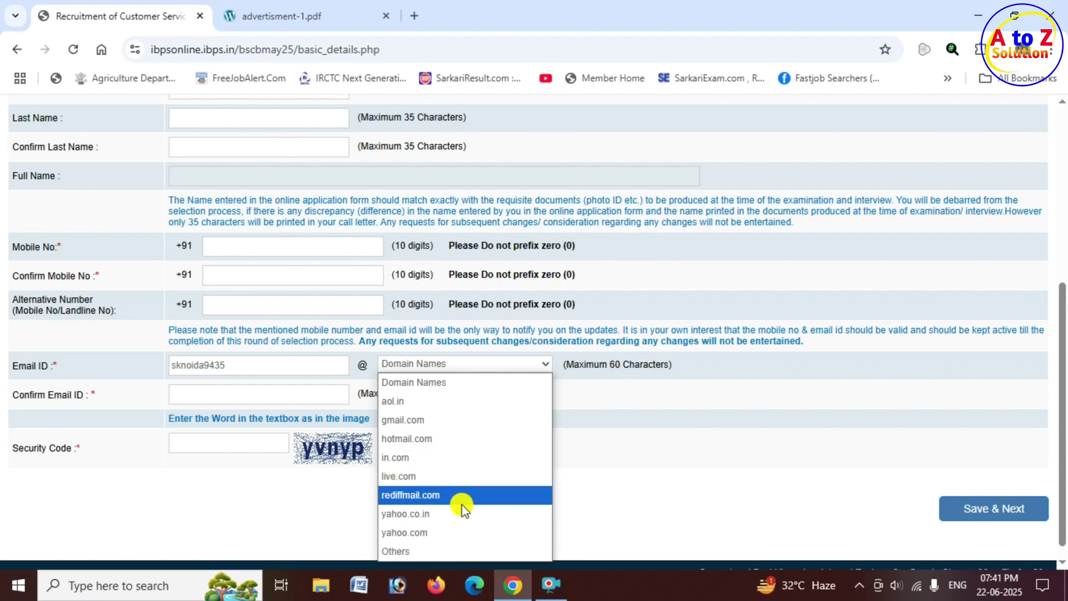
{"action": "left_click", "coordinate": [434, 421]}
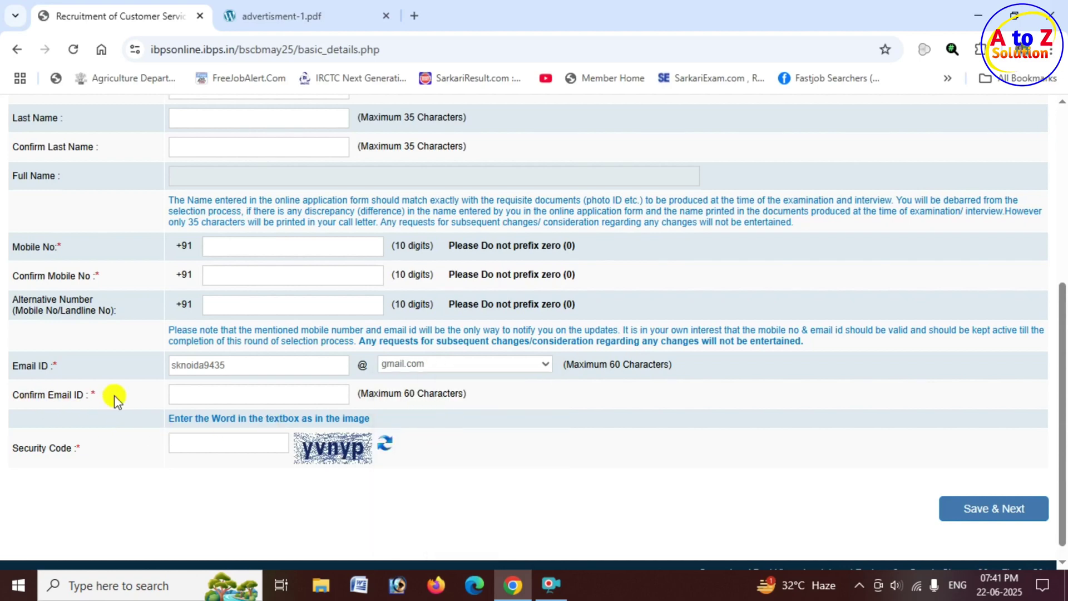
{"action": "left_click", "coordinate": [190, 395]}
{"action": "left_click", "coordinate": [242, 445]}
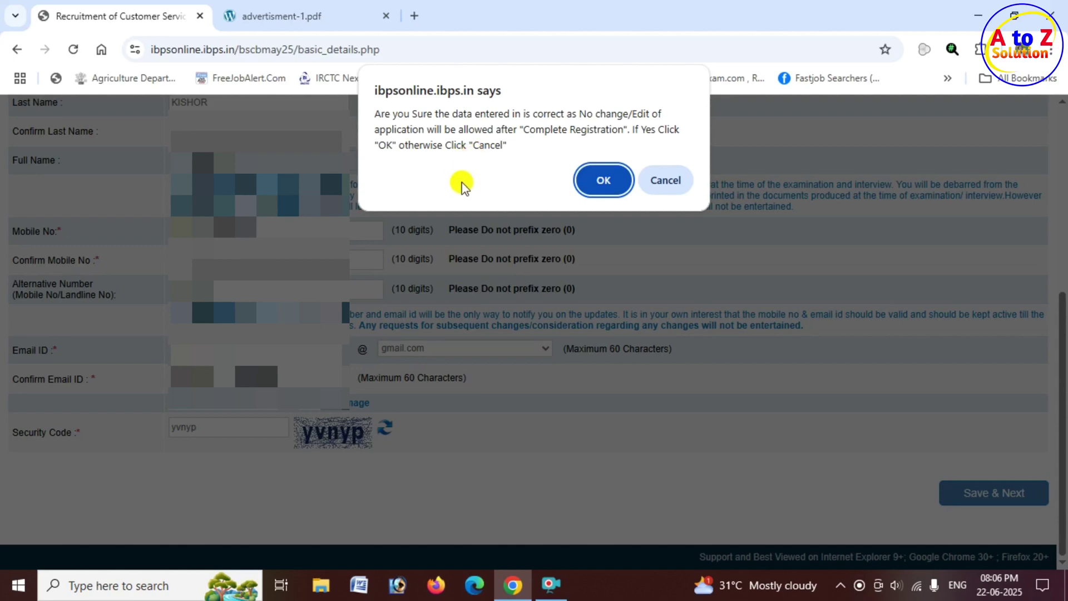
Confirm the basic details, then capture a live photo using the QR code option.
{"action": "left_click", "coordinate": [621, 183]}
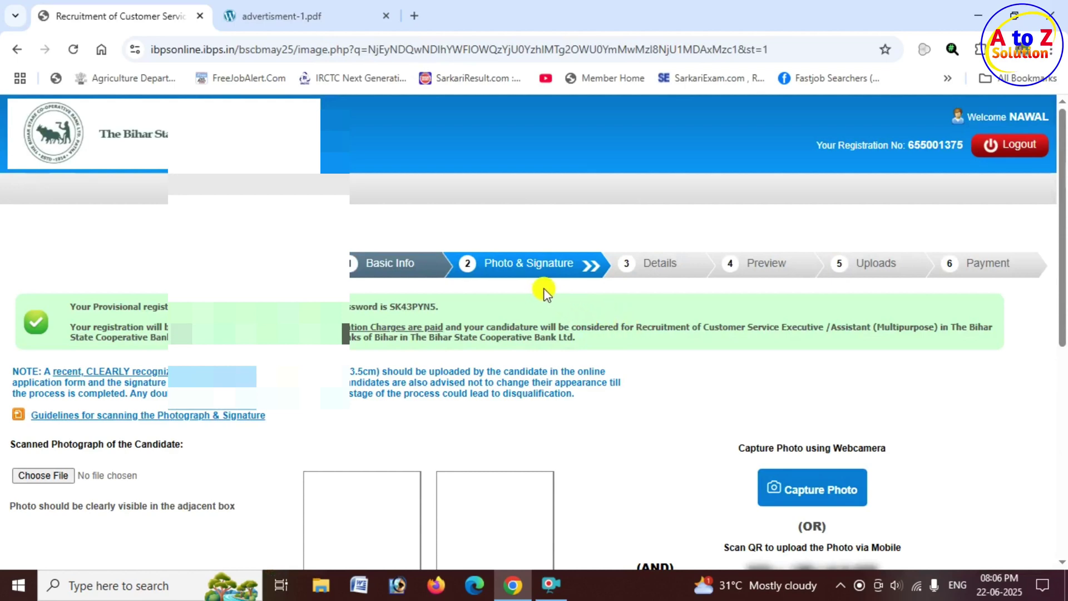
{"action": "scroll", "coordinate": [545, 293], "scroll_direction": "down", "scroll_amount": 4}
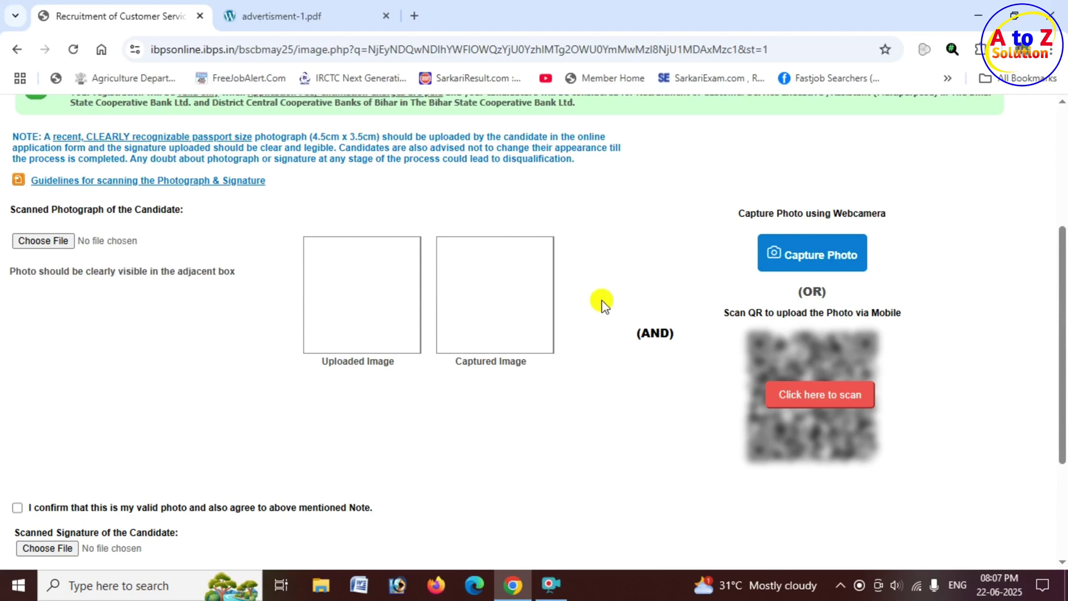
{"action": "left_click", "coordinate": [828, 396]}
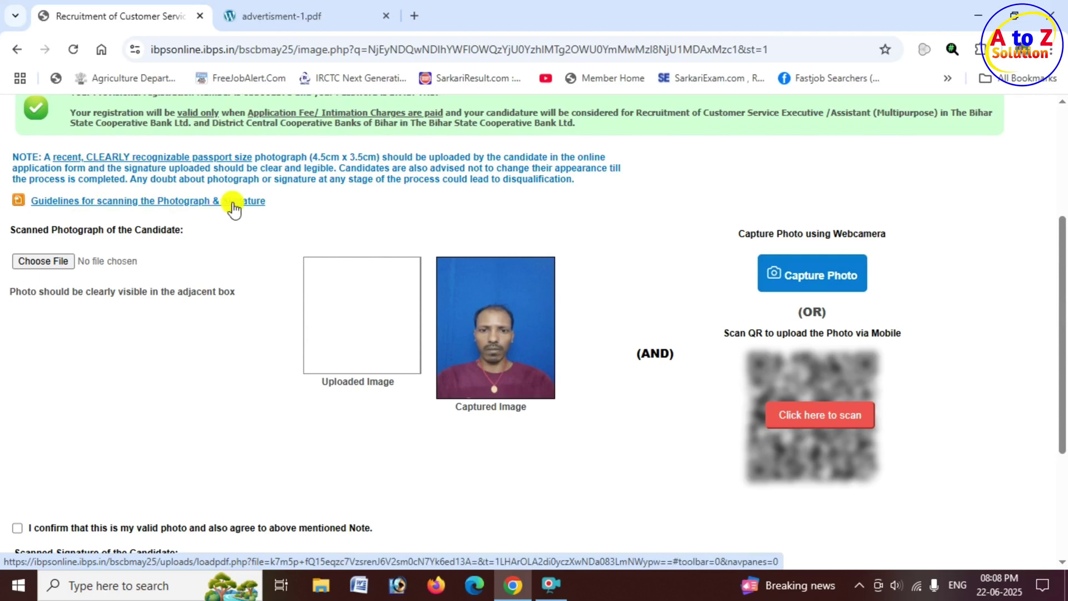
Open the scanning guidelines and mark the 20kb–50kb photo size and the webcam/QR capture instructions.
{"action": "left_click", "coordinate": [182, 206]}
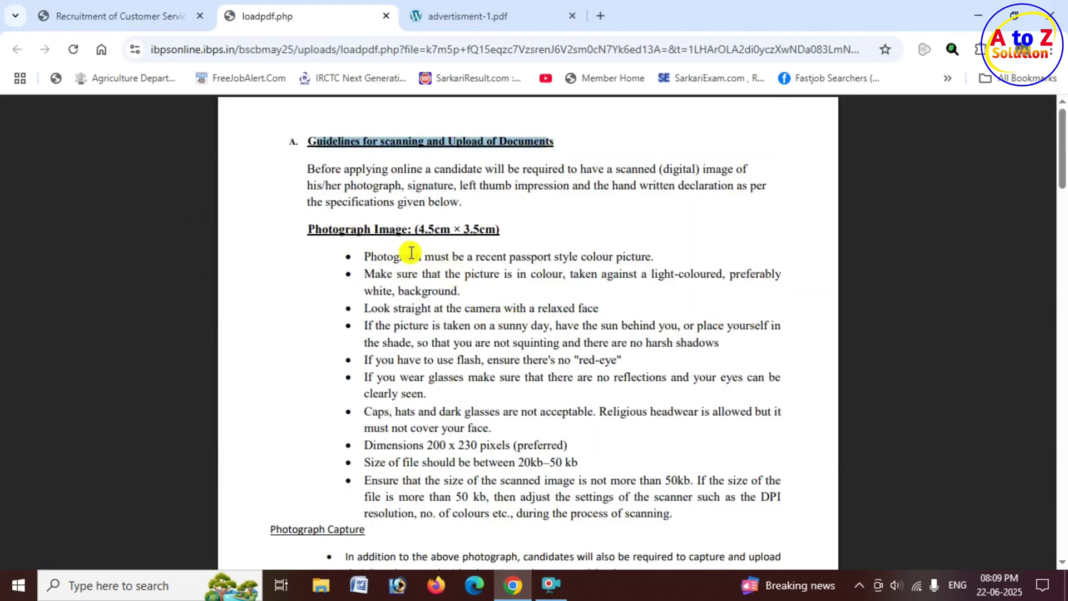
{"action": "left_click_drag", "start_coordinate": [346, 234], "coordinate": [508, 232]}
{"action": "scroll", "coordinate": [509, 303], "scroll_direction": "down", "scroll_amount": 2}
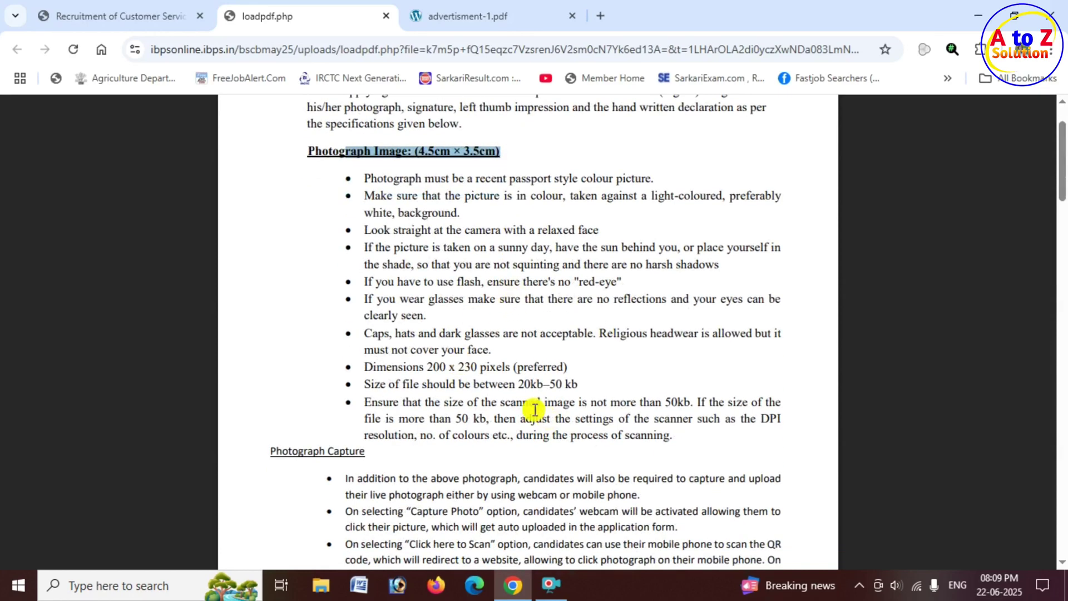
{"action": "left_click_drag", "start_coordinate": [518, 384], "coordinate": [586, 383]}
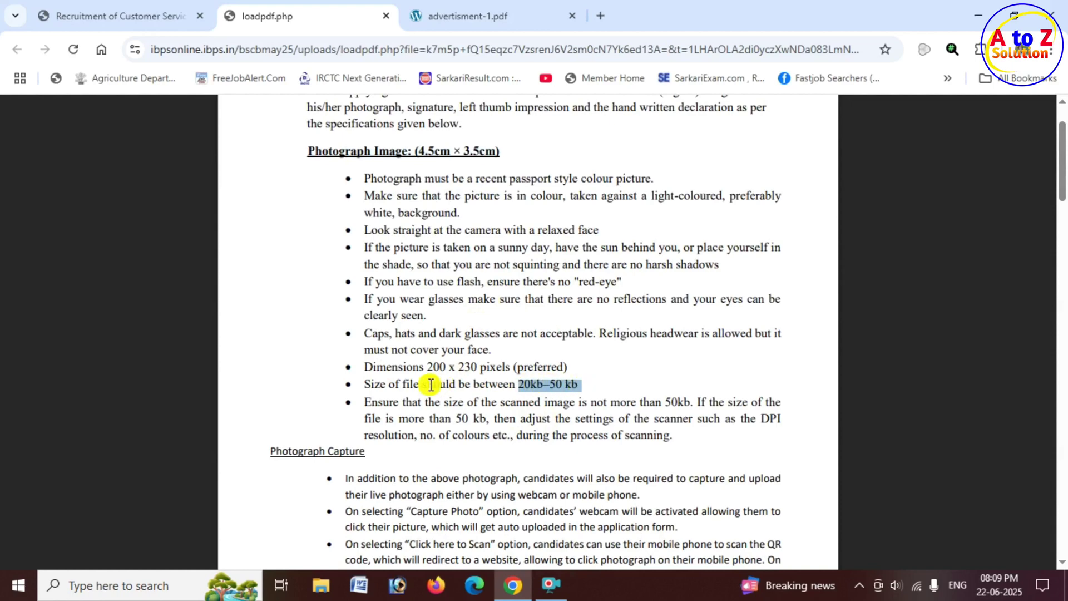
{"action": "scroll", "coordinate": [429, 381], "scroll_direction": "down", "scroll_amount": 4}
{"action": "left_click_drag", "start_coordinate": [277, 296], "coordinate": [375, 296]}
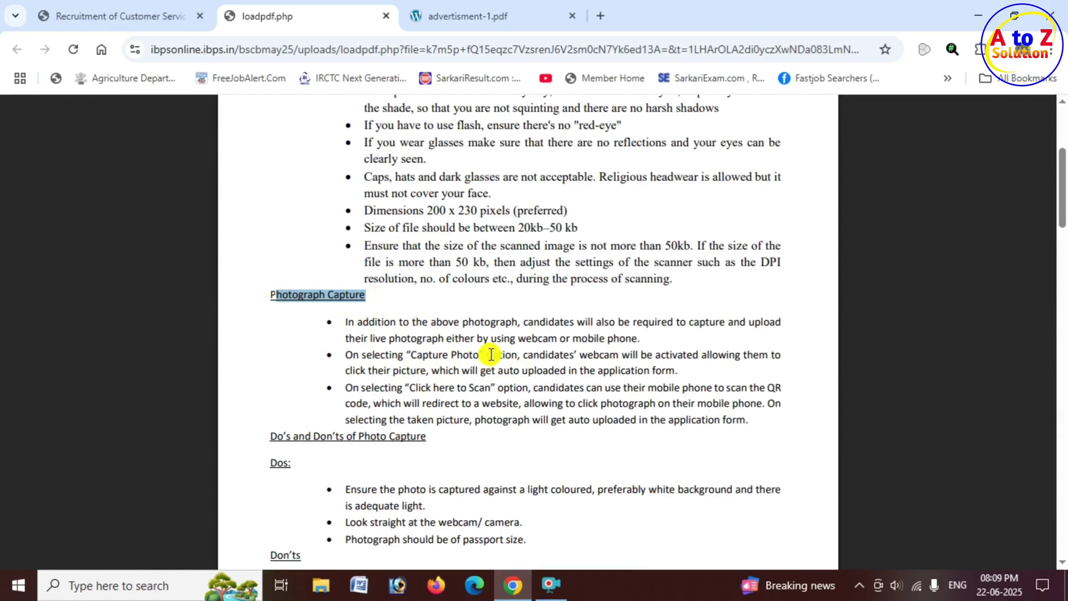
{"action": "mouse_move", "coordinate": [487, 355]}
{"action": "left_mouse_down"}
{"action": "mouse_move", "coordinate": [572, 381]}
{"action": "mouse_move", "coordinate": [573, 401]}
{"action": "left_mouse_up"}
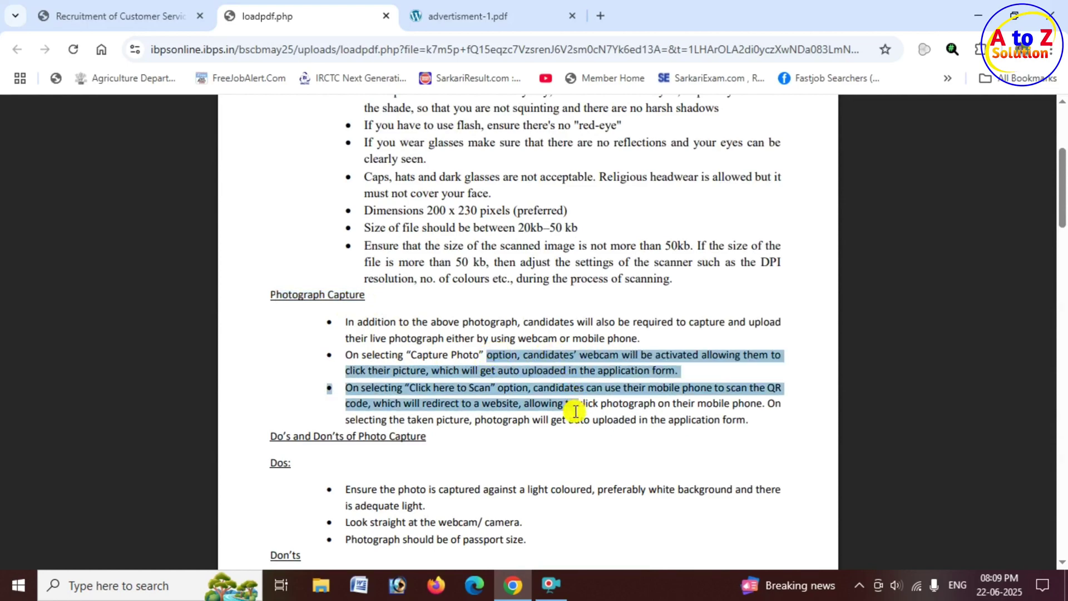
{"action": "scroll", "coordinate": [395, 391], "scroll_direction": "down", "scroll_amount": 5}
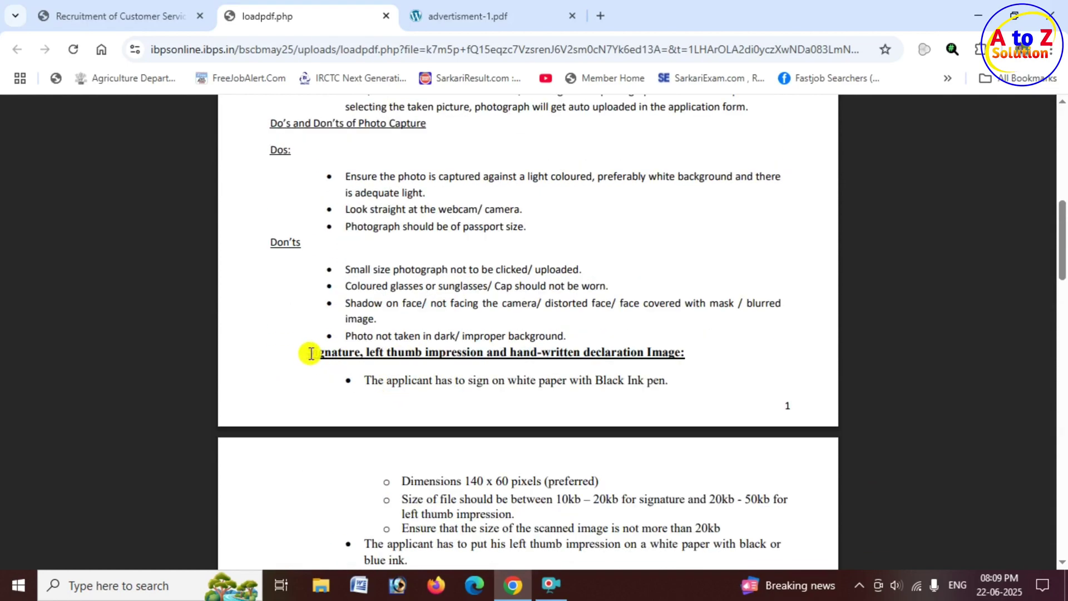
Mark the 10–20kb signature, 20–50KB thumb impression, and 50–100KB English declaration requirements.
{"action": "left_click_drag", "start_coordinate": [310, 354], "coordinate": [662, 354]}
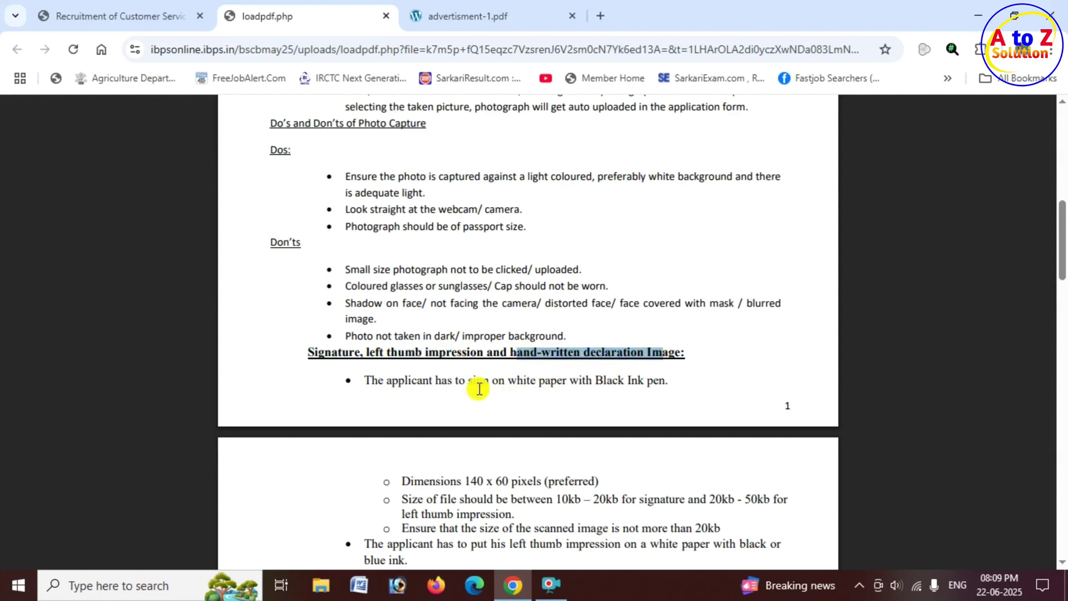
{"action": "scroll", "coordinate": [448, 390], "scroll_direction": "down", "scroll_amount": 1}
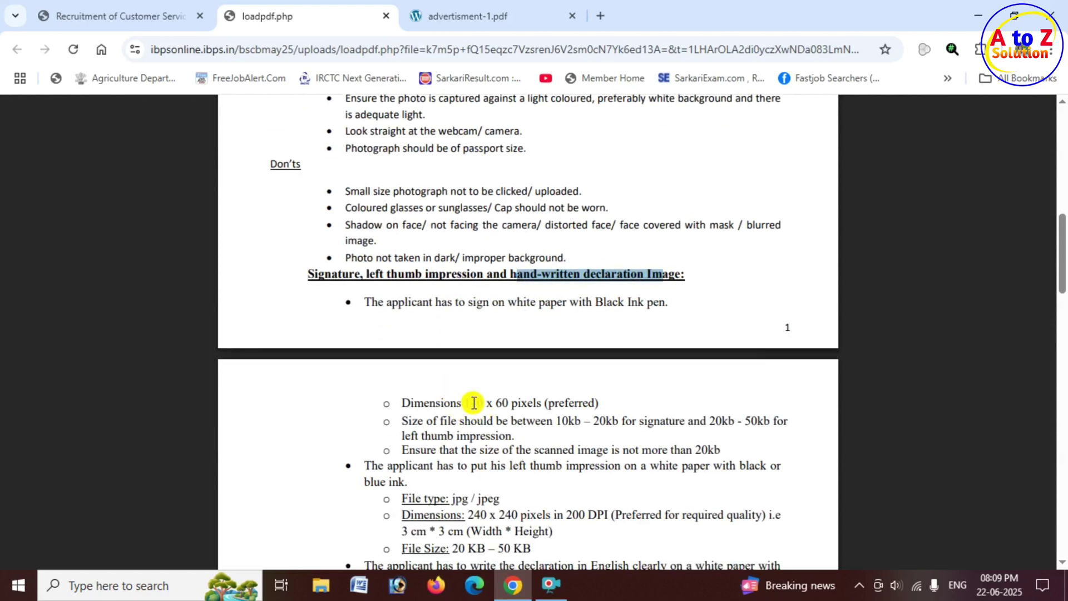
{"action": "left_click_drag", "start_coordinate": [548, 421], "coordinate": [645, 421]}
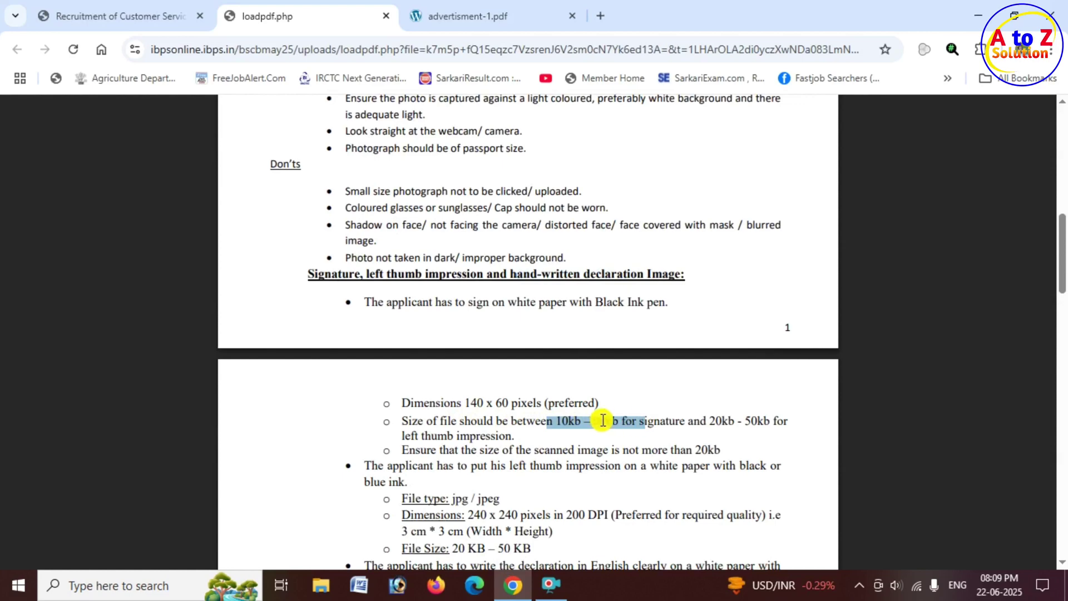
{"action": "scroll", "coordinate": [600, 421], "scroll_direction": "down", "scroll_amount": 1}
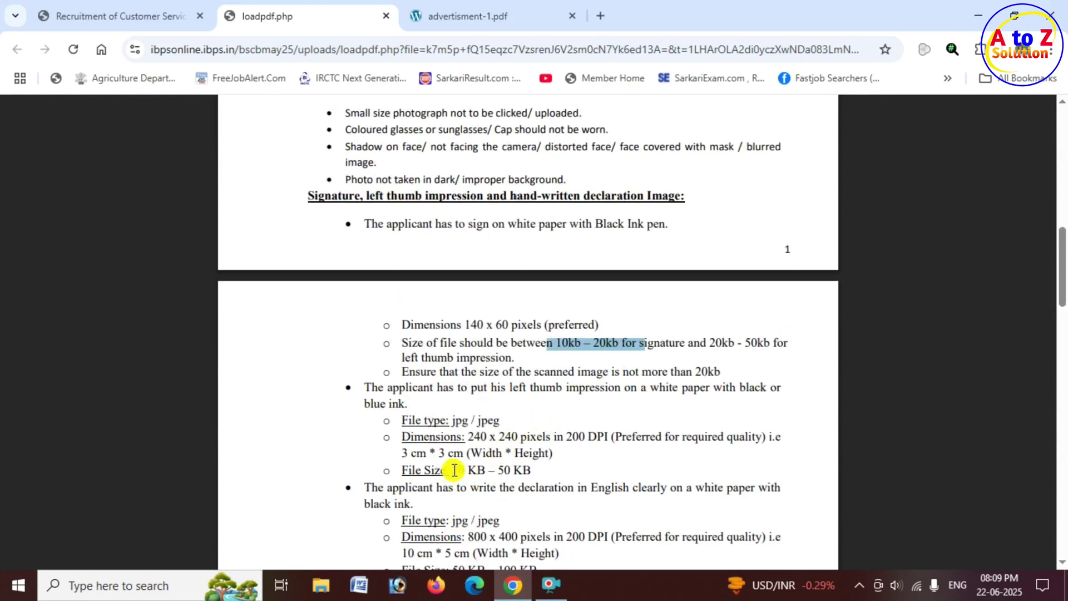
{"action": "left_click_drag", "start_coordinate": [453, 470], "coordinate": [535, 469]}
{"action": "scroll", "coordinate": [536, 468], "scroll_direction": "down", "scroll_amount": 1}
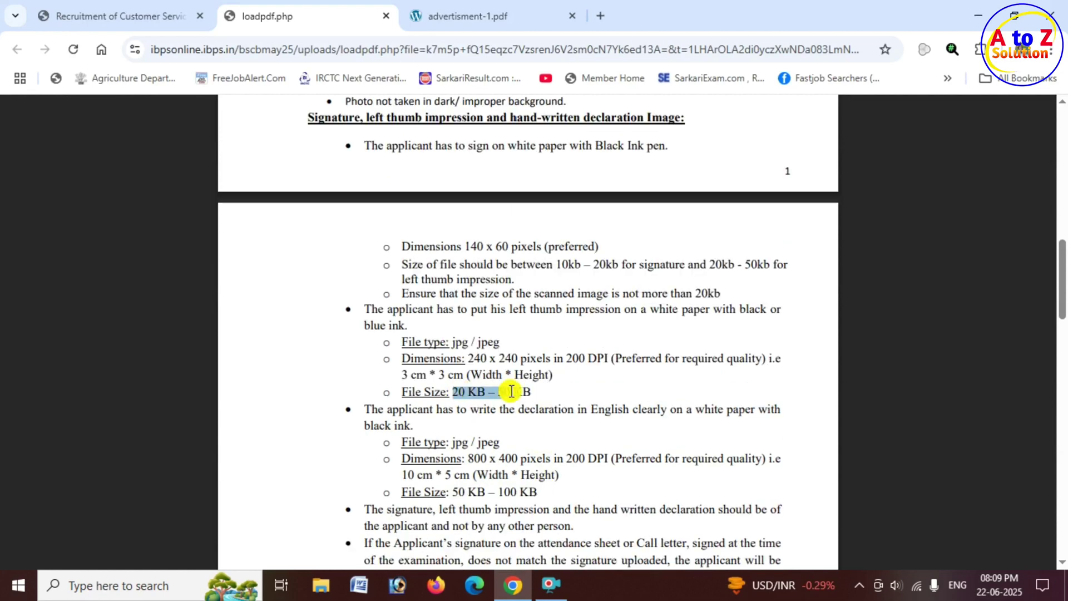
{"action": "scroll", "coordinate": [506, 415], "scroll_direction": "down", "scroll_amount": 1}
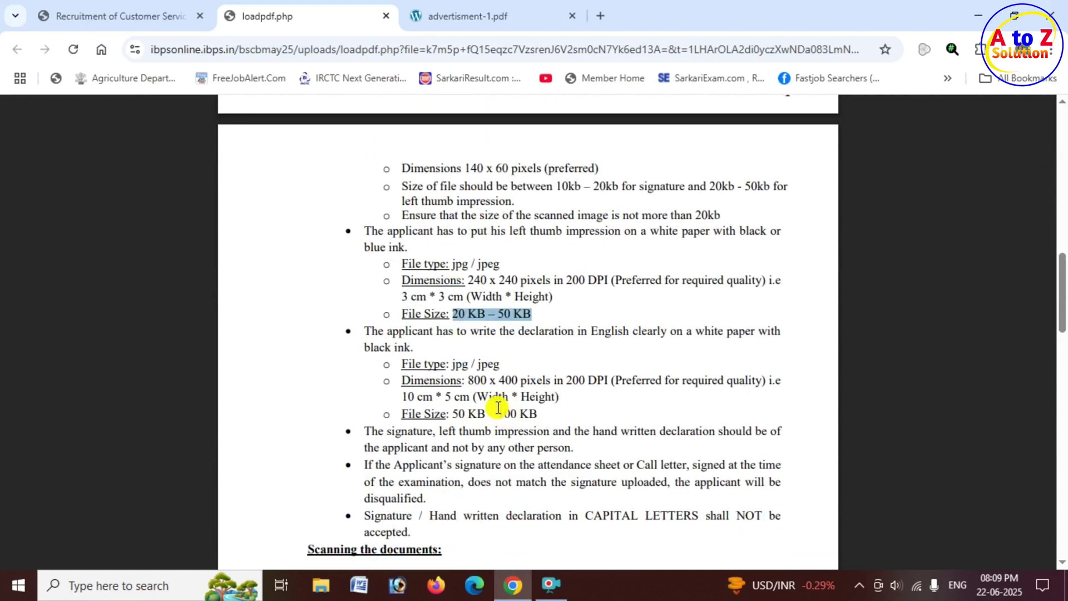
{"action": "left_click_drag", "start_coordinate": [577, 332], "coordinate": [714, 334]}
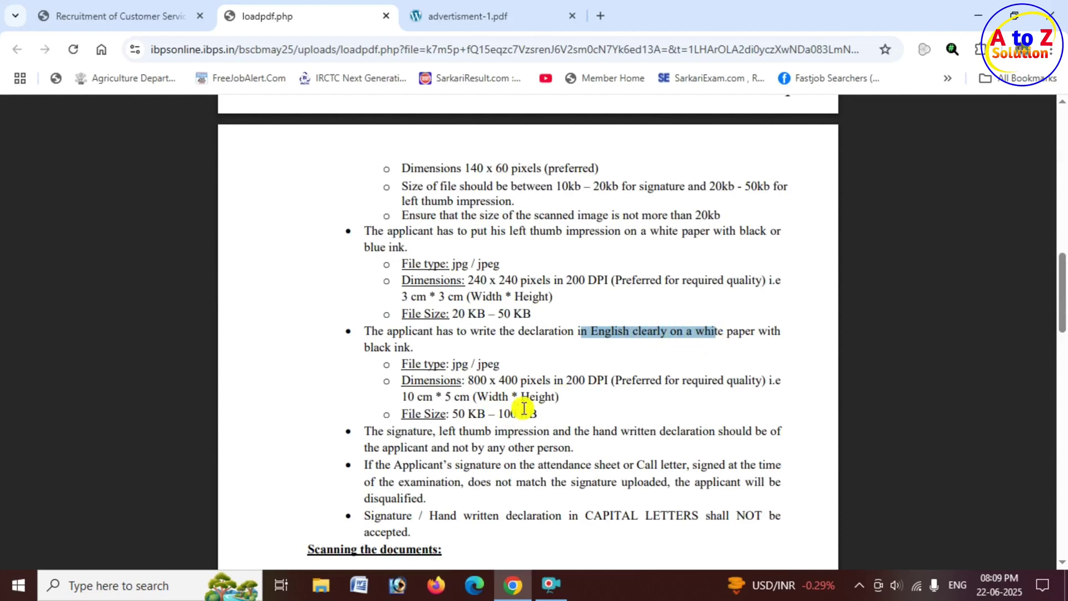
{"action": "left_click_drag", "start_coordinate": [447, 415], "coordinate": [537, 408]}
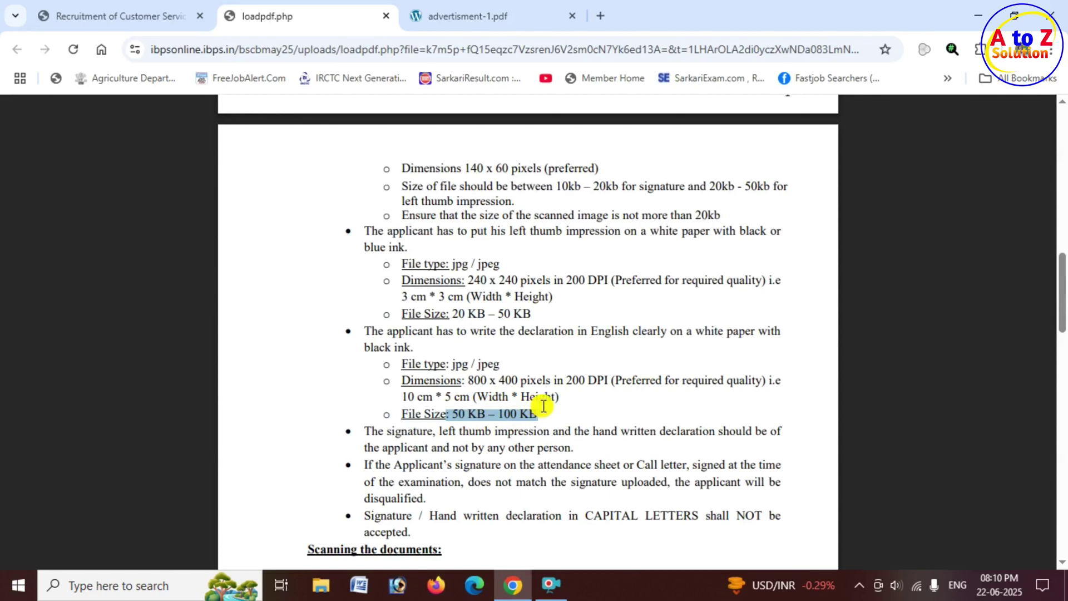
{"action": "scroll", "coordinate": [542, 406], "scroll_direction": "down", "scroll_amount": 1}
{"action": "scroll", "coordinate": [544, 405], "scroll_direction": "down", "scroll_amount": 9}
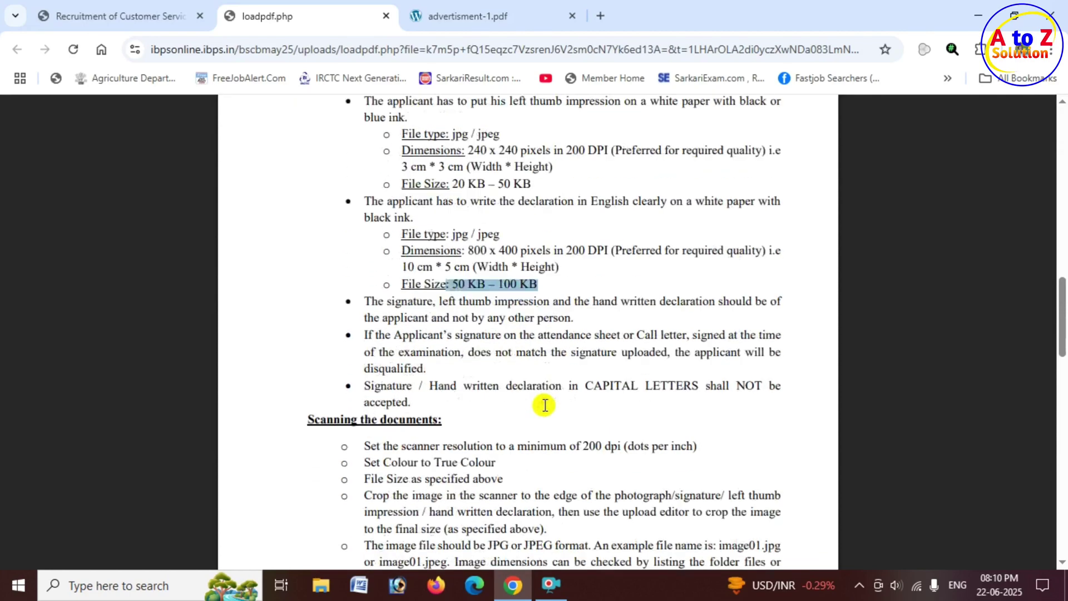
{"action": "scroll", "coordinate": [546, 403], "scroll_direction": "down", "scroll_amount": 9}
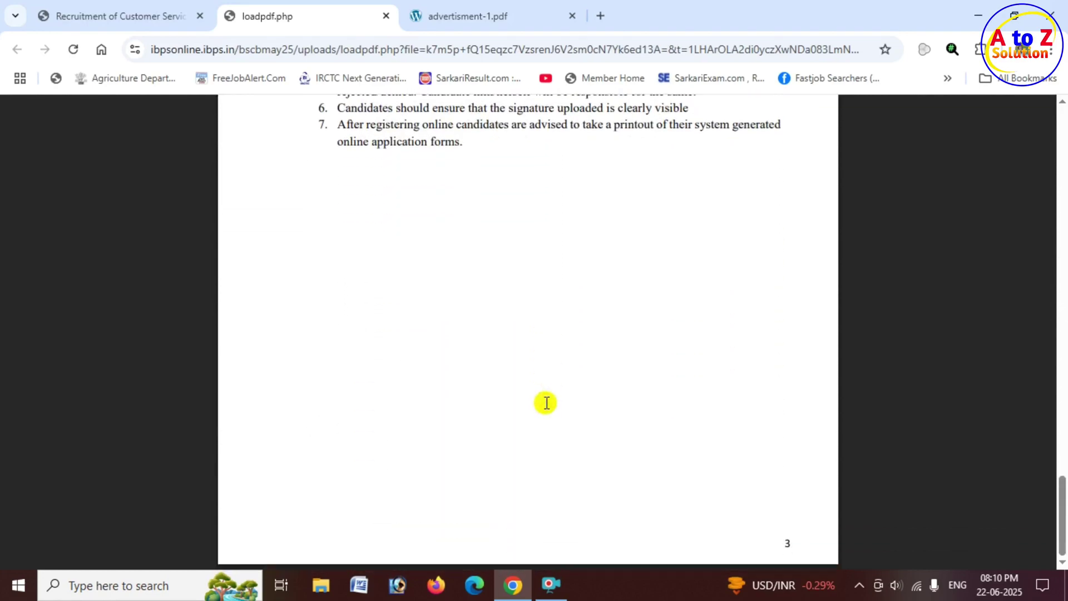
{"action": "scroll", "coordinate": [546, 403], "scroll_direction": "up", "scroll_amount": 11}
Review the How To Apply declaration about presenting supporting documents, then return to the photo upload form.
{"action": "left_click", "coordinate": [503, 22]}
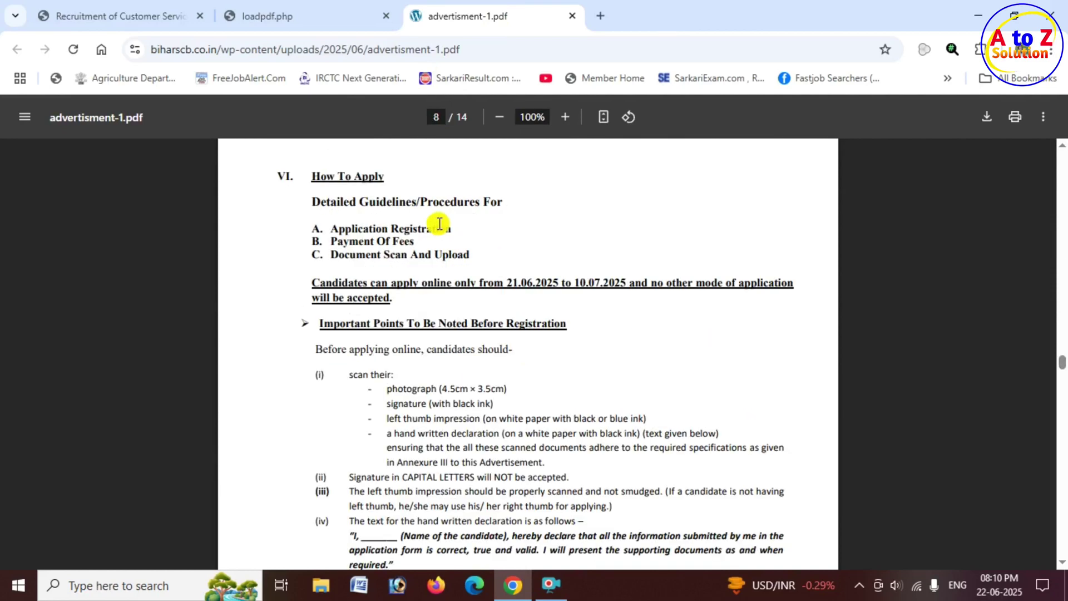
{"action": "scroll", "coordinate": [505, 386], "scroll_direction": "down", "scroll_amount": 1}
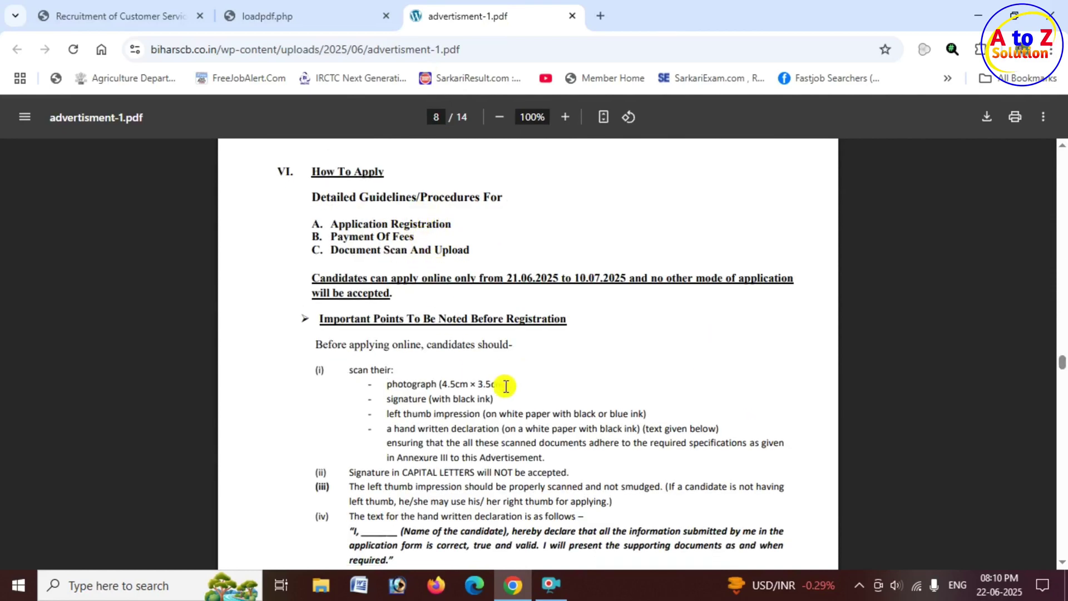
{"action": "scroll", "coordinate": [505, 386], "scroll_direction": "down", "scroll_amount": 3}
{"action": "left_click_drag", "start_coordinate": [349, 381], "coordinate": [391, 379]}
{"action": "left_click", "coordinate": [375, 380]}
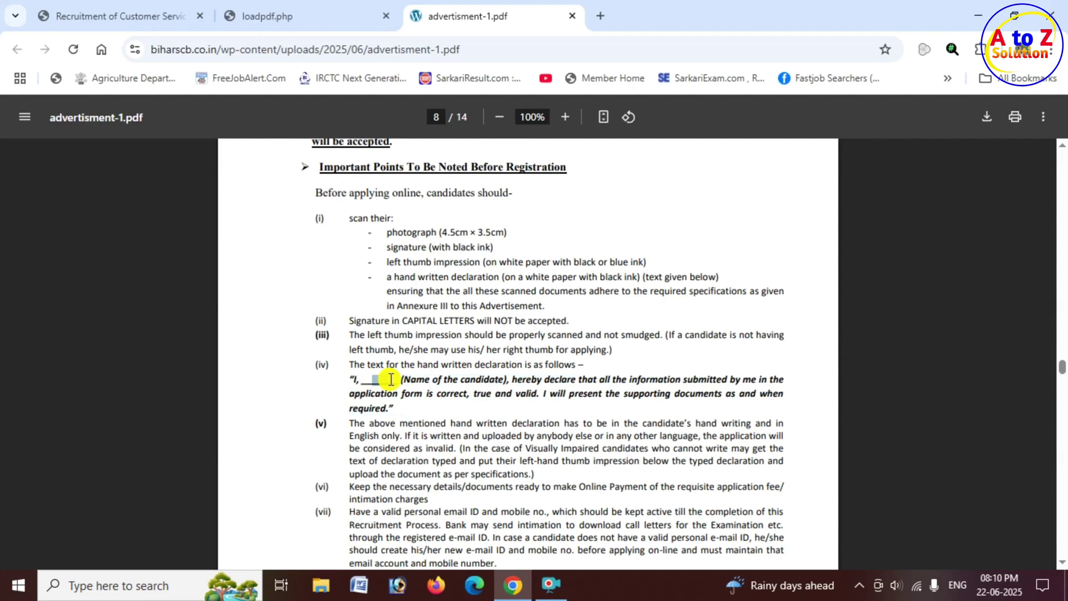
{"action": "left_click_drag", "start_coordinate": [546, 394], "coordinate": [725, 397]}
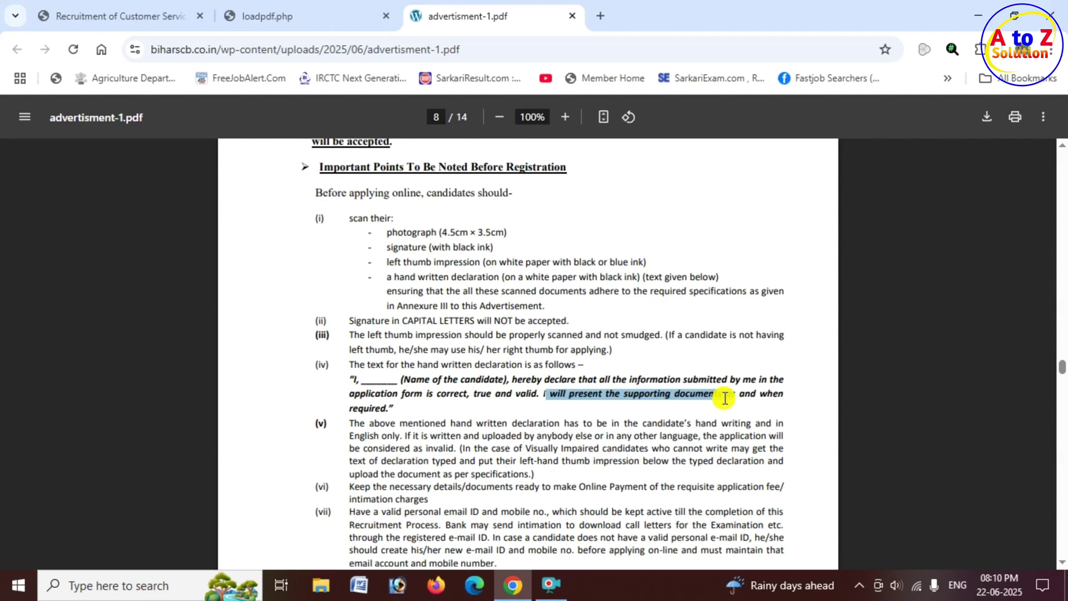
{"action": "left_click", "coordinate": [139, 16]}
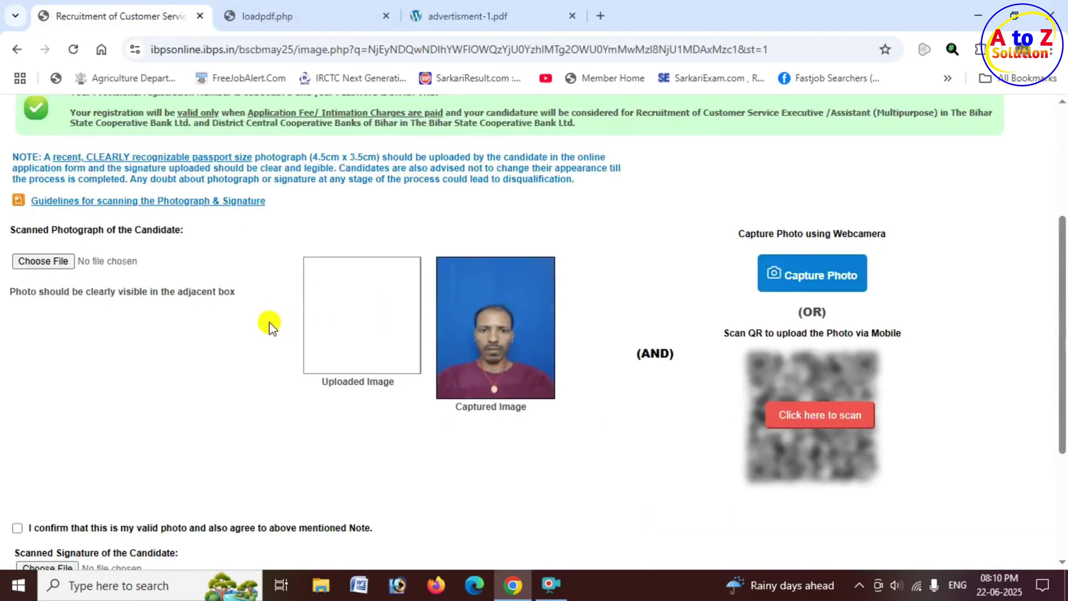
Upload the candidate's scanned photo file from the PC folder.
{"action": "left_click", "coordinate": [45, 262]}
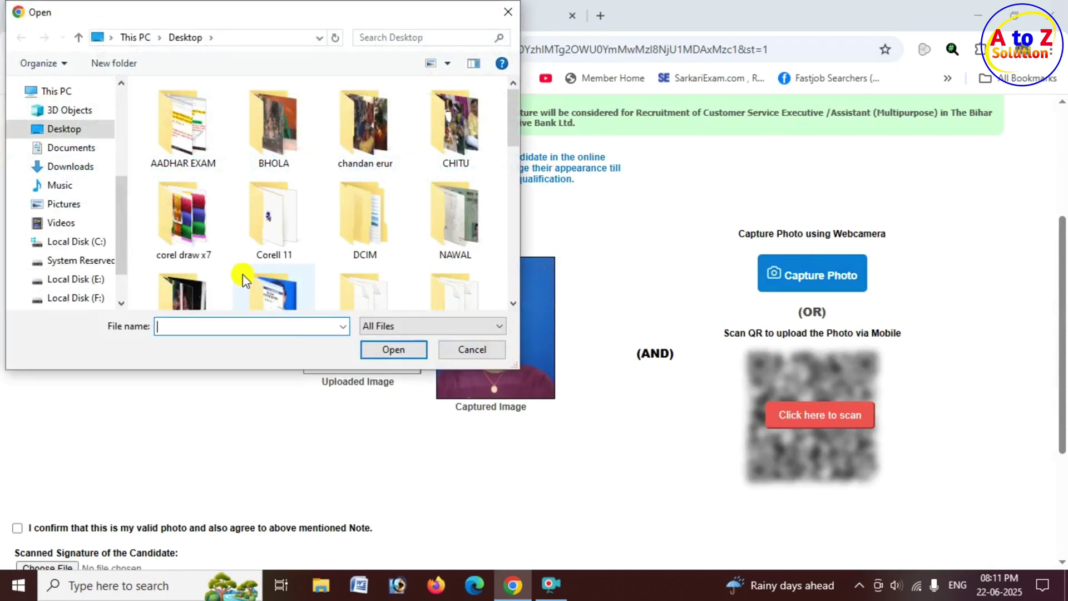
{"action": "scroll", "coordinate": [400, 228], "scroll_direction": "down", "scroll_amount": 1}
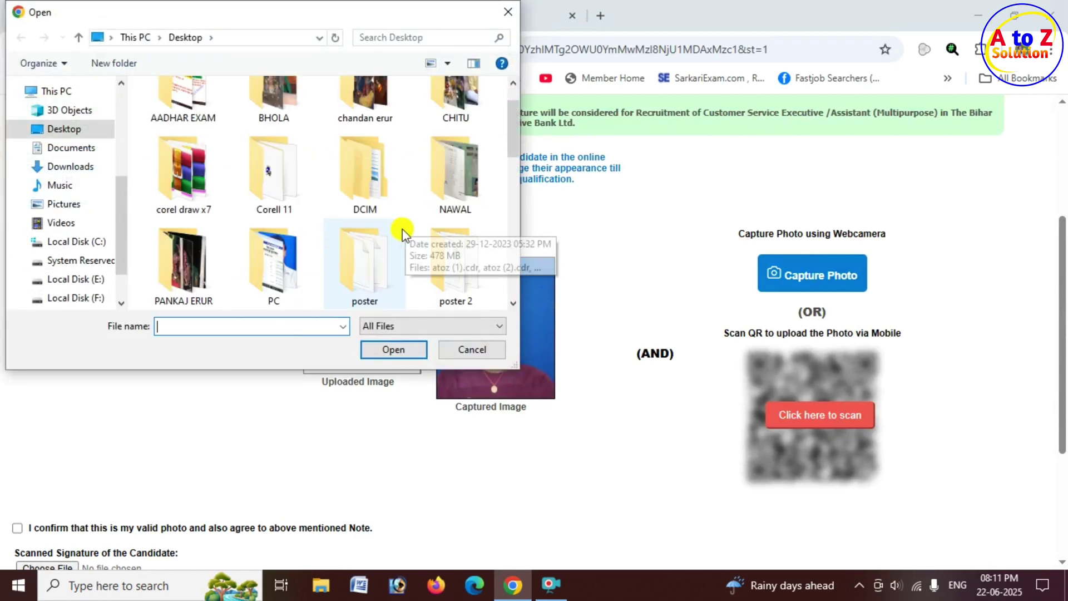
{"action": "double_click", "coordinate": [273, 281]}
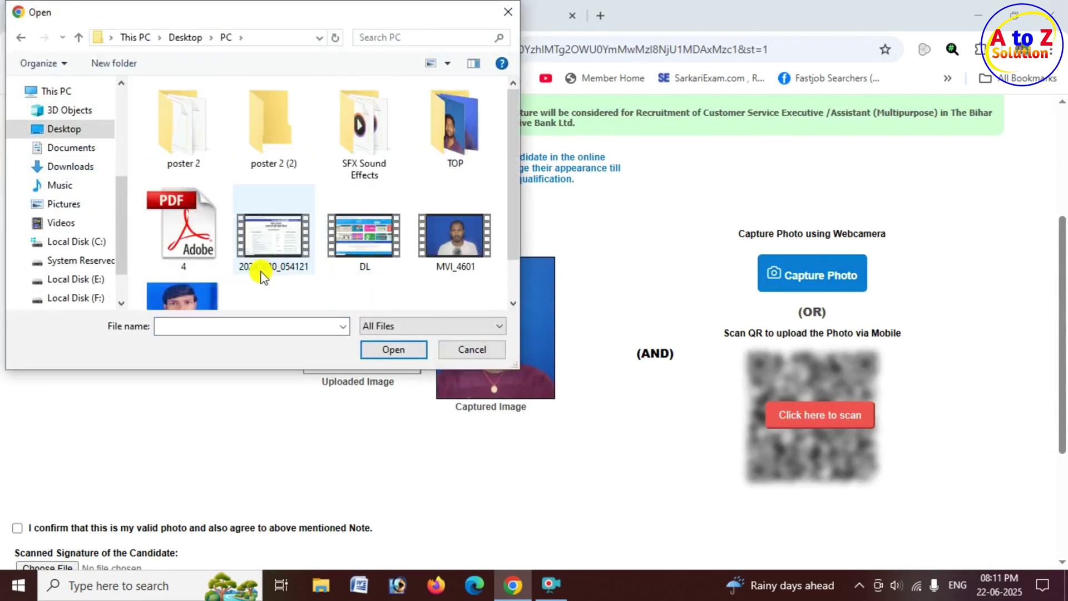
{"action": "scroll", "coordinate": [183, 278], "scroll_direction": "down", "scroll_amount": 1}
{"action": "left_click", "coordinate": [183, 278]}
{"action": "left_click", "coordinate": [393, 350]}
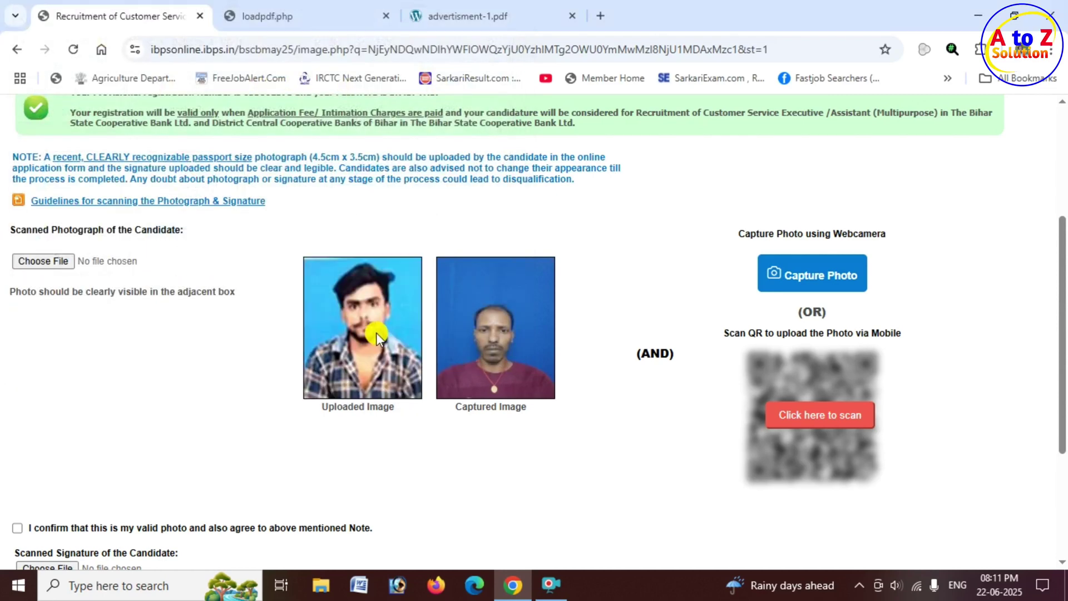
Tick the 'I confirm that this is my valid photo' checkbox.
{"action": "scroll", "coordinate": [273, 334], "scroll_direction": "down", "scroll_amount": 3}
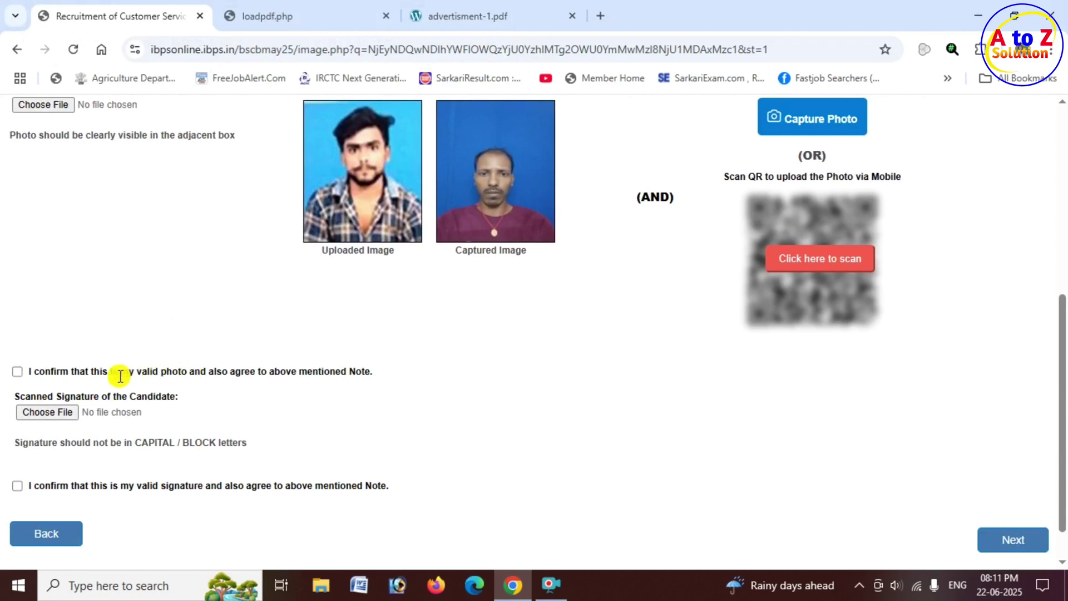
{"action": "left_click_drag", "start_coordinate": [32, 372], "coordinate": [359, 379]}
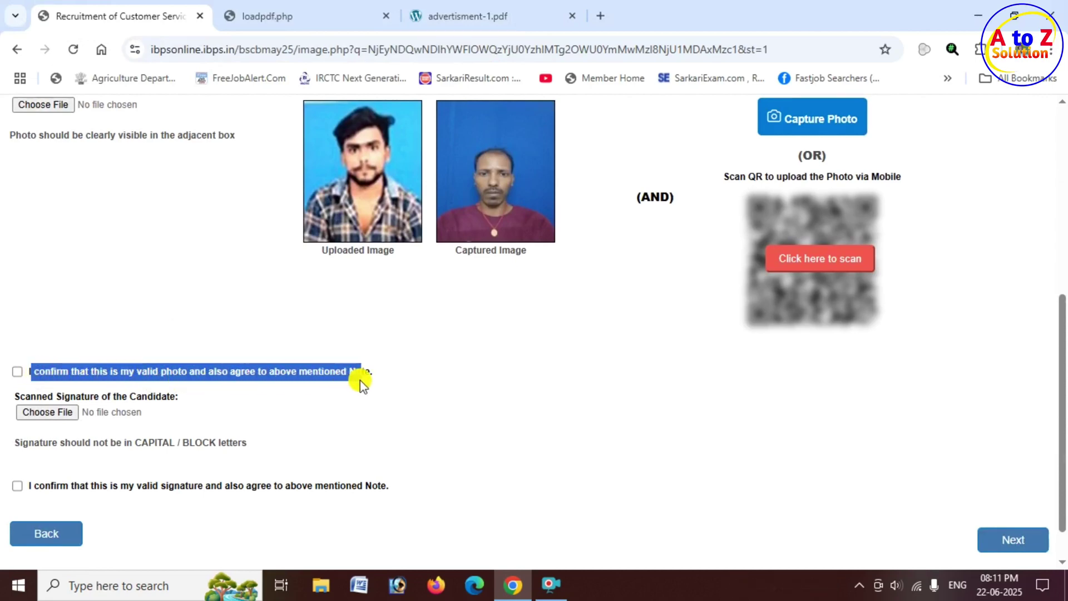
{"action": "left_click", "coordinate": [18, 373]}
{"action": "scroll", "coordinate": [52, 374], "scroll_direction": "down", "scroll_amount": 1}
{"action": "mouse_move", "coordinate": [101, 349]}
{"action": "left_mouse_down"}
{"action": "mouse_move", "coordinate": [172, 351]}
{"action": "mouse_move", "coordinate": [202, 327]}
{"action": "left_mouse_up"}
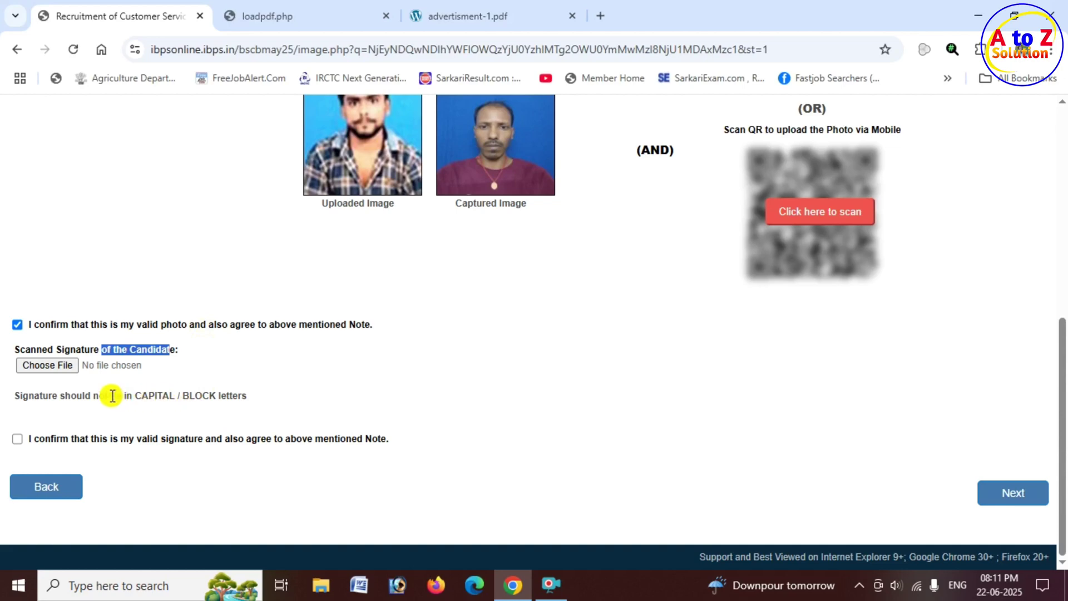
Upload NA_HindiSignature as the signature, tick its confirmation, and continue to Details.
{"action": "left_click", "coordinate": [63, 369]}
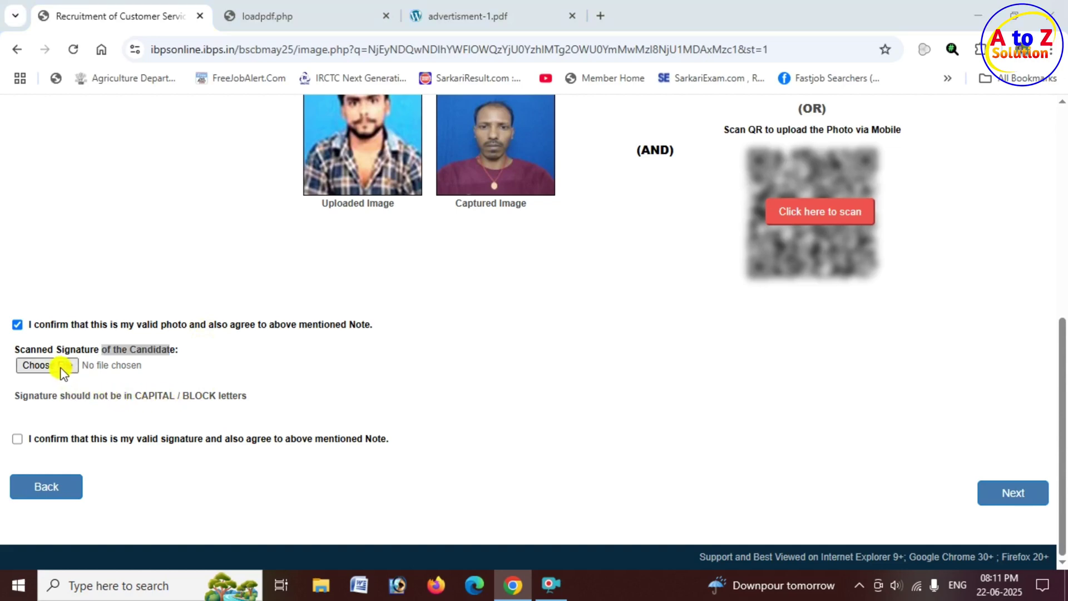
{"action": "scroll", "coordinate": [300, 245], "scroll_direction": "down", "scroll_amount": 3}
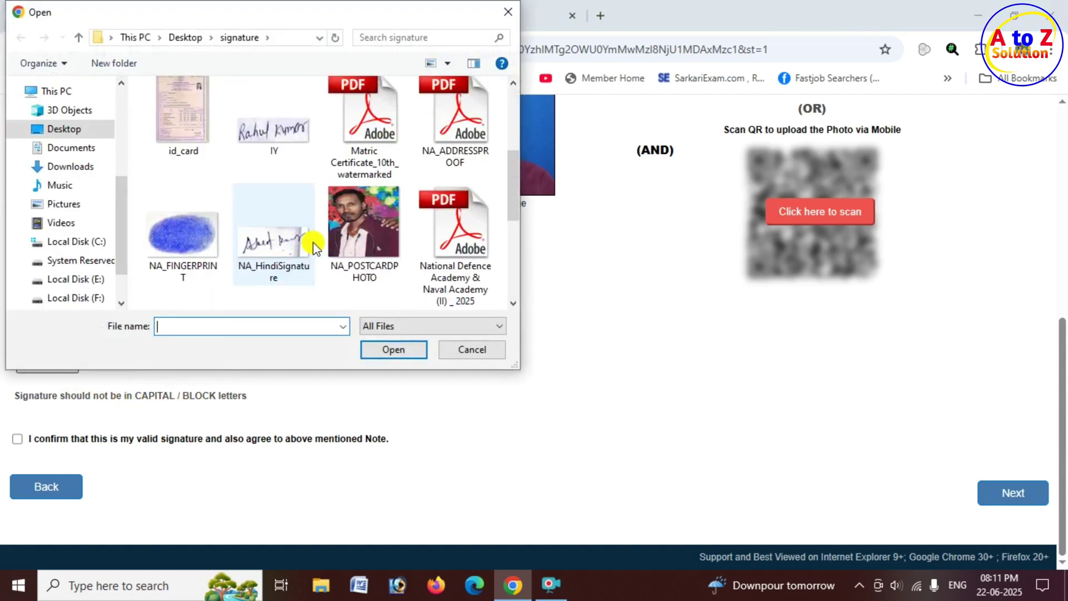
{"action": "left_click", "coordinate": [271, 254]}
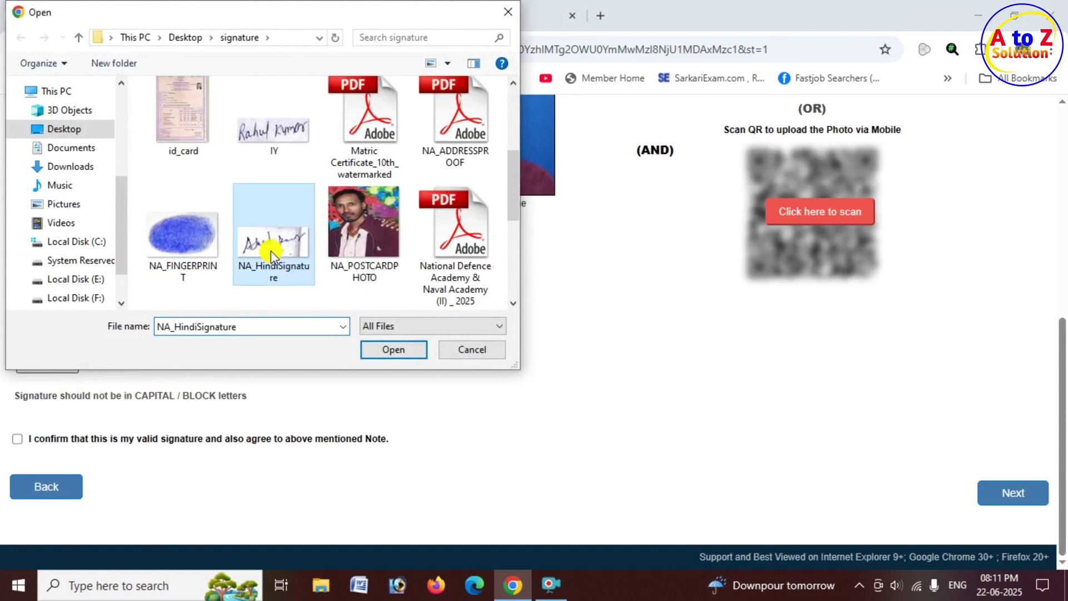
{"action": "left_click", "coordinate": [388, 356]}
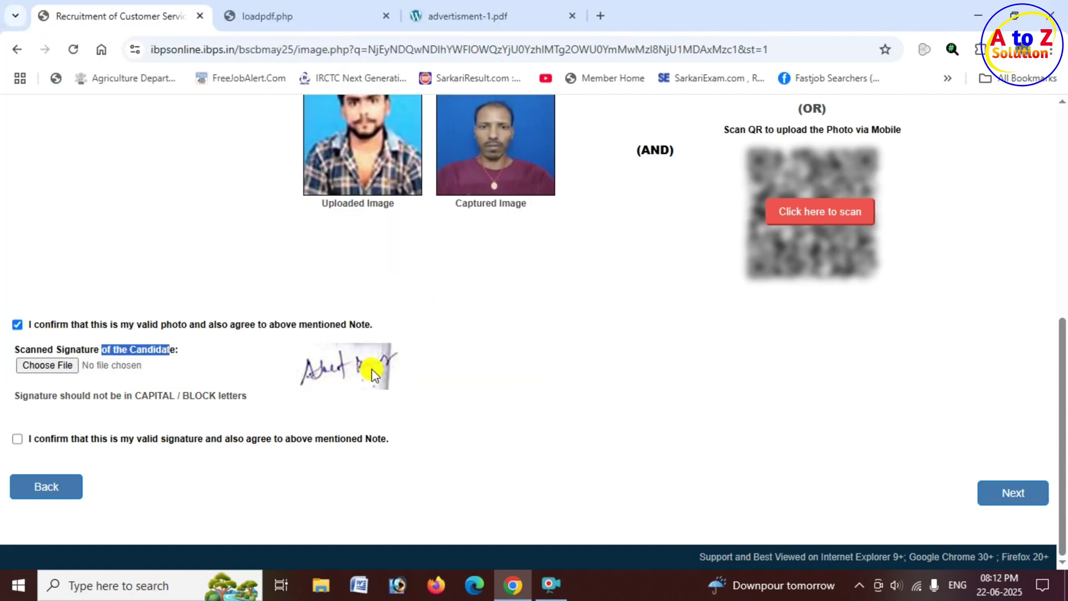
{"action": "left_click", "coordinate": [18, 440]}
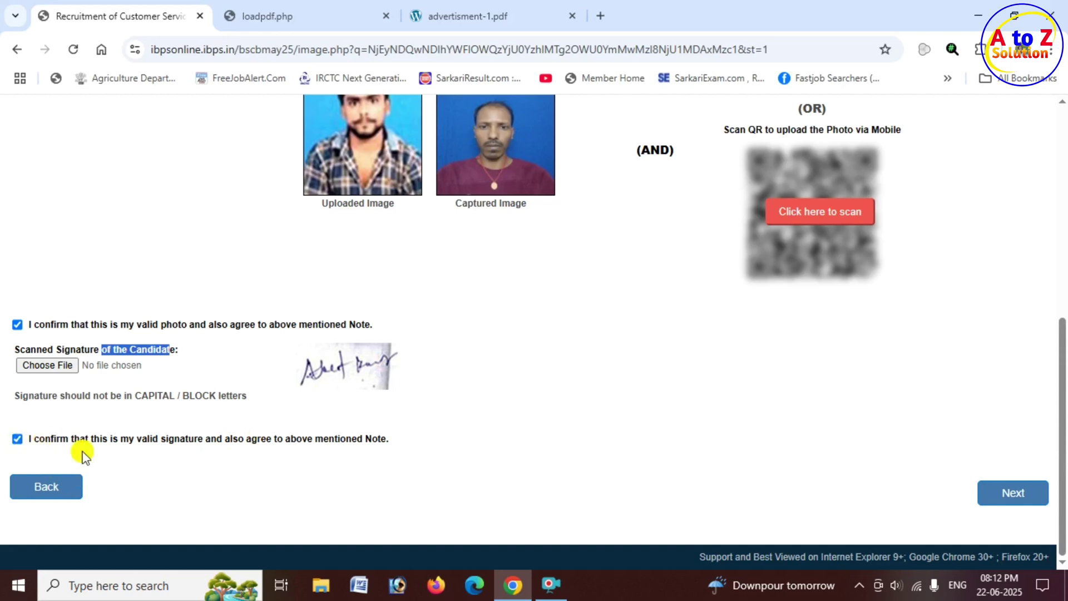
{"action": "left_click", "coordinate": [1021, 499]}
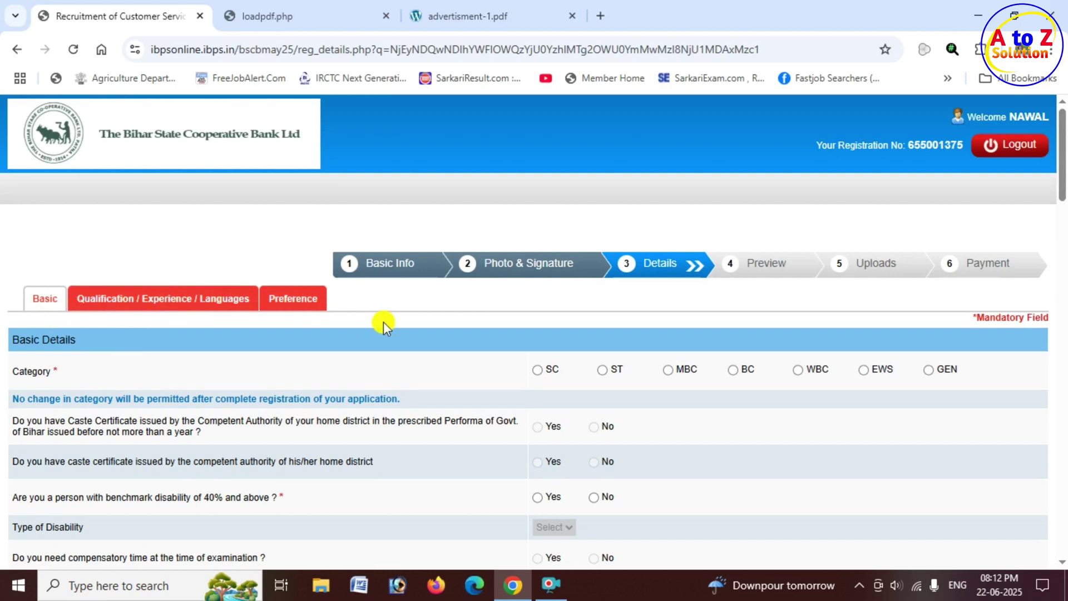
Set the category to SC, dismiss the alert, and answer Yes to the caste certificate question.
{"action": "scroll", "coordinate": [381, 321], "scroll_direction": "down", "scroll_amount": 1}
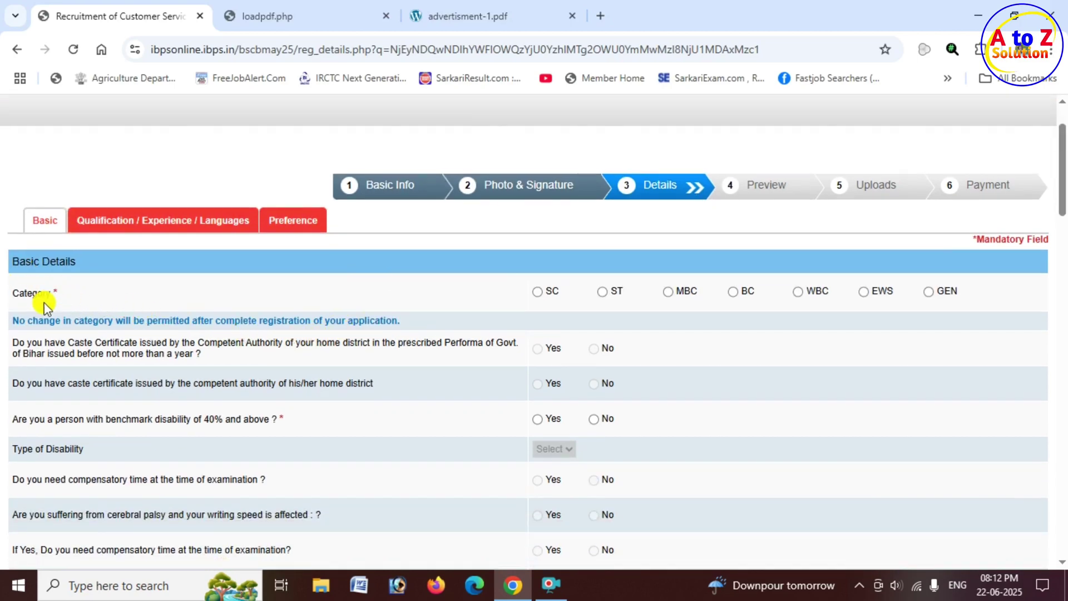
{"action": "left_click", "coordinate": [538, 295]}
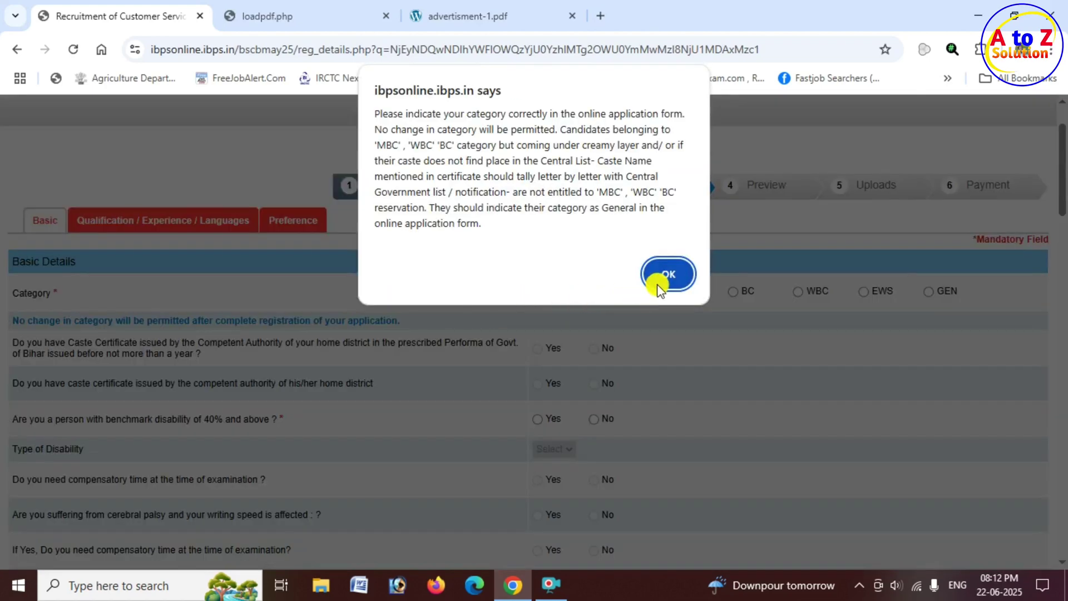
{"action": "left_click", "coordinate": [667, 274]}
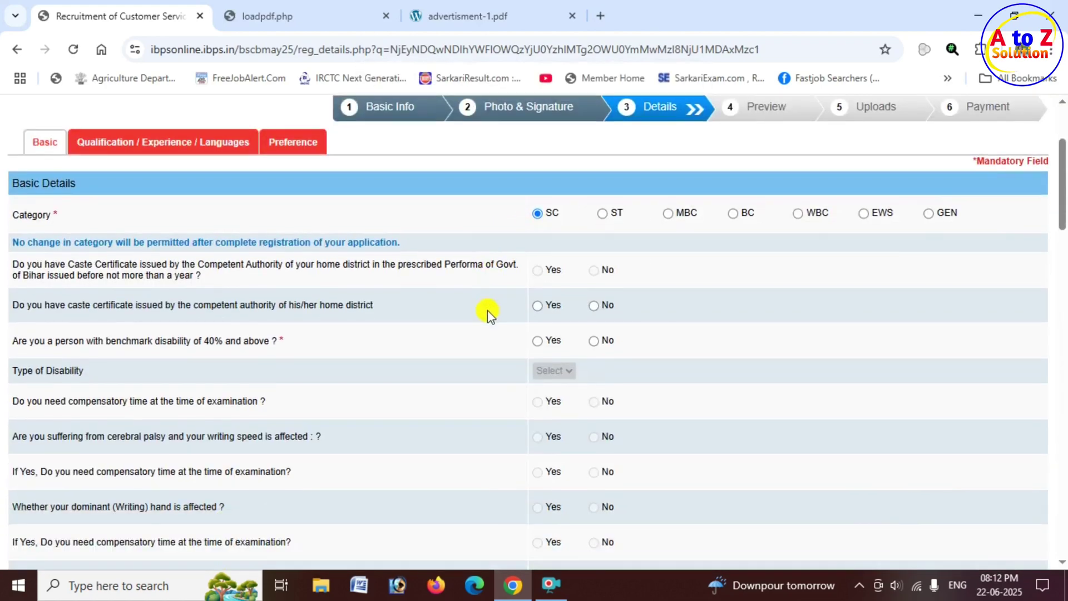
{"action": "scroll", "coordinate": [487, 309], "scroll_direction": "down", "scroll_amount": 1}
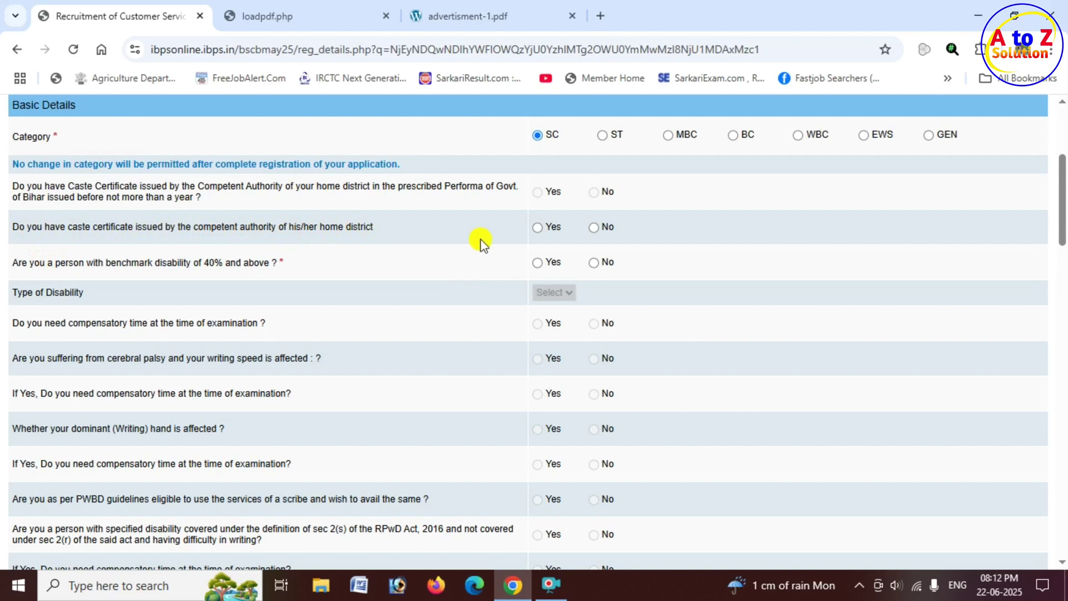
{"action": "left_click", "coordinate": [539, 228]}
Answer No to benchmark disability and to the RPwD writing-difficulty question.
{"action": "left_click", "coordinate": [537, 263]}
{"action": "left_click", "coordinate": [593, 262]}
{"action": "scroll", "coordinate": [384, 287], "scroll_direction": "down", "scroll_amount": 3}
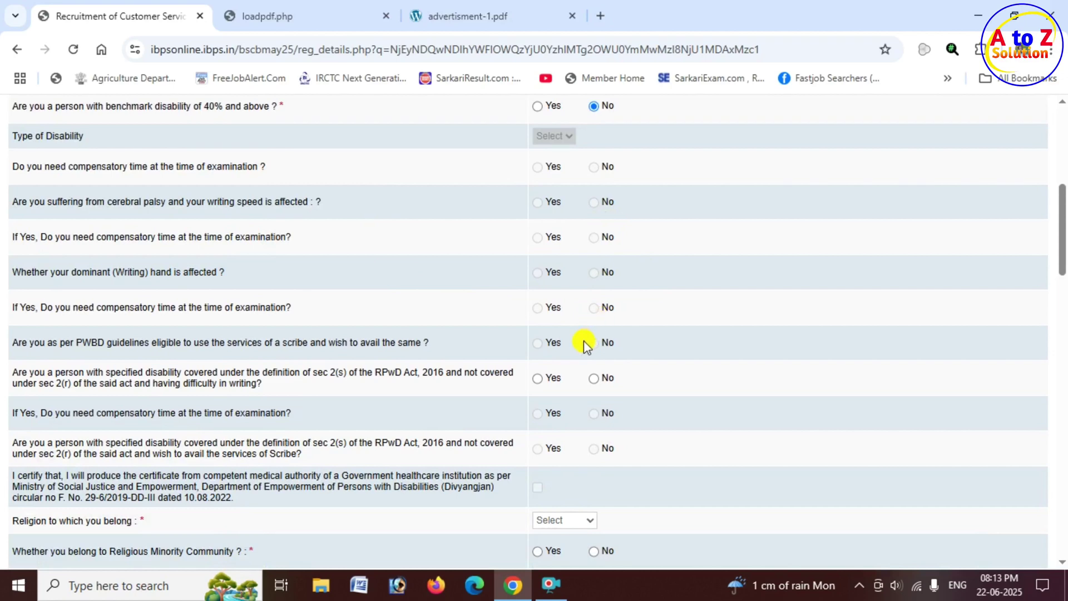
{"action": "scroll", "coordinate": [583, 340], "scroll_direction": "down", "scroll_amount": 2}
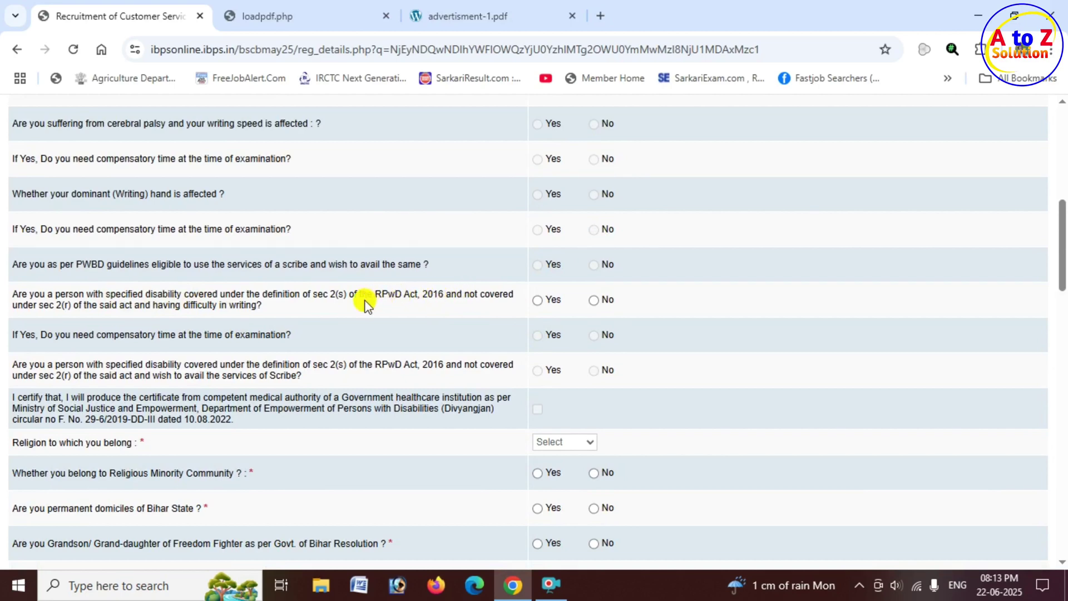
{"action": "left_click", "coordinate": [541, 302]}
{"action": "left_click", "coordinate": [594, 300]}
{"action": "scroll", "coordinate": [595, 361], "scroll_direction": "down", "scroll_amount": 3}
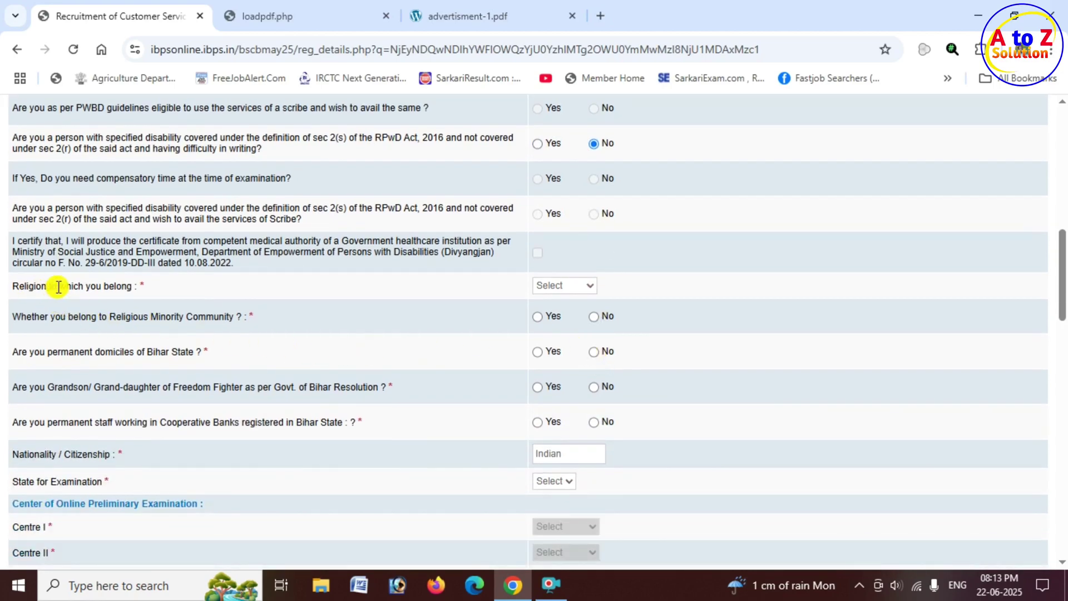
Set religion to Hindu and answer No to the religious minority question.
{"action": "left_click", "coordinate": [587, 288]}
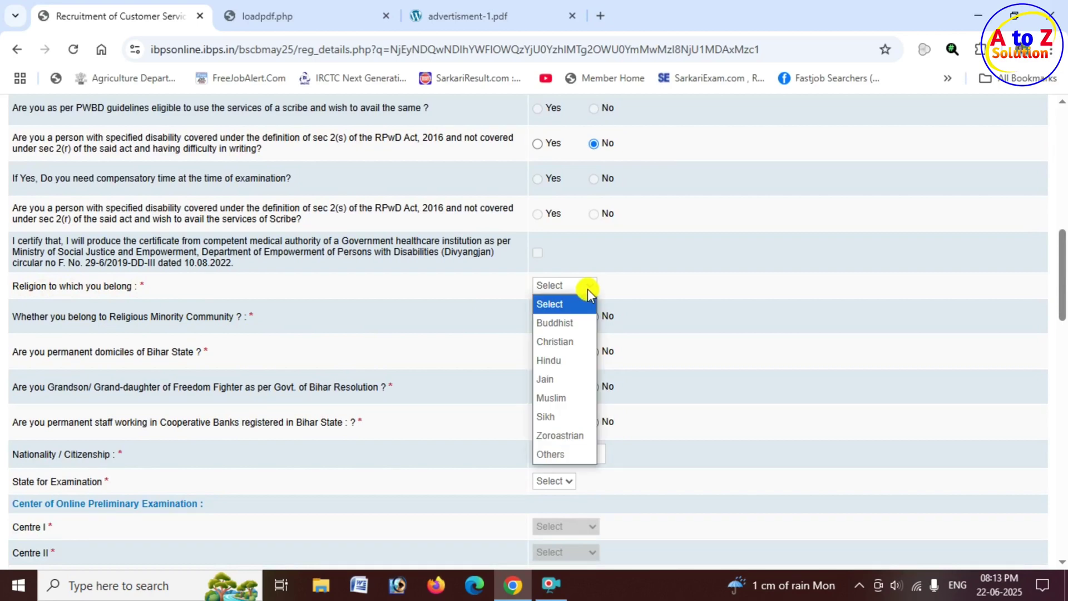
{"action": "left_click", "coordinate": [568, 361]}
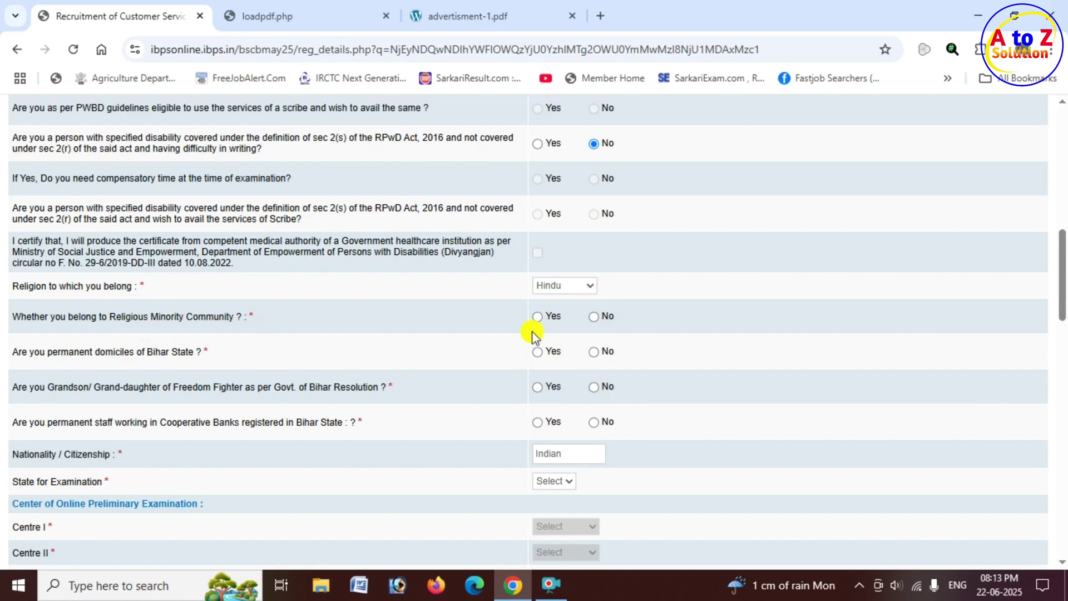
{"action": "left_click", "coordinate": [594, 316]}
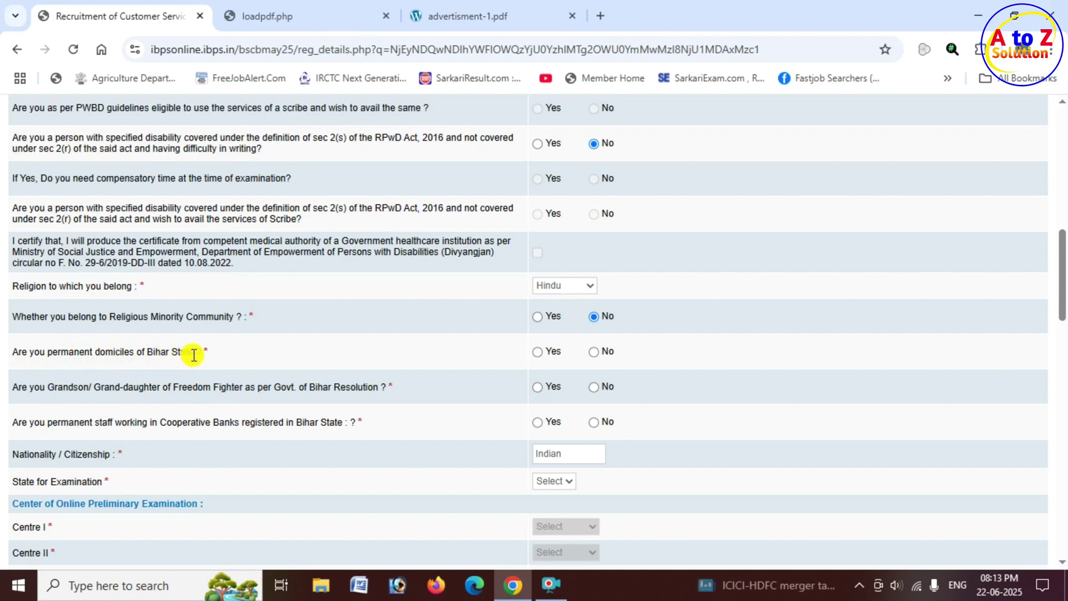
Answer Yes to Bihar domicile, dismissing the GENERAL category warning and reselecting Yes.
{"action": "left_click", "coordinate": [537, 351]}
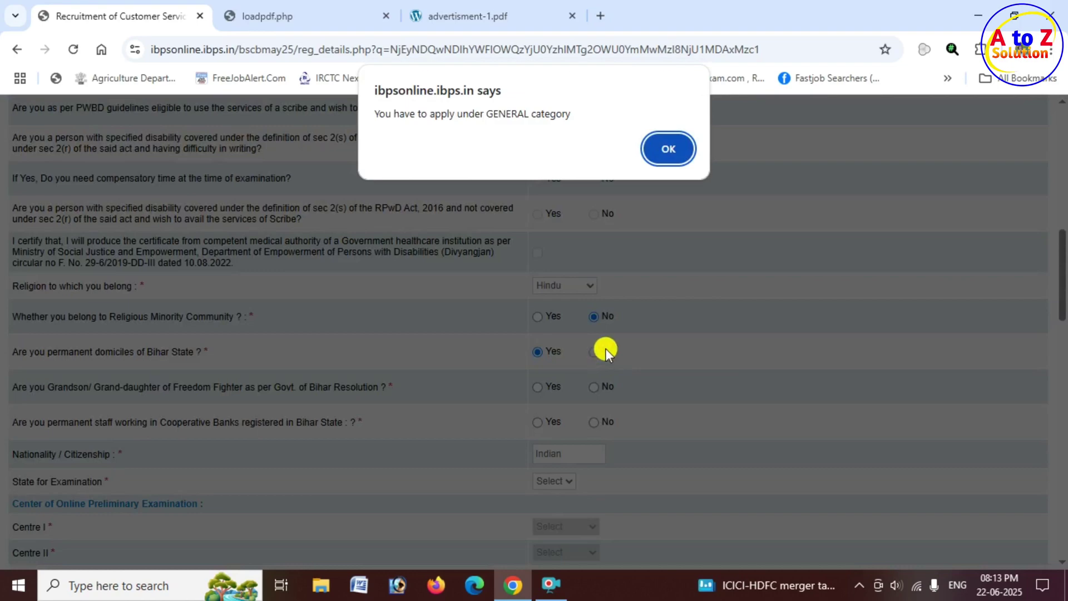
{"action": "left_click_drag", "start_coordinate": [404, 114], "coordinate": [575, 123]}
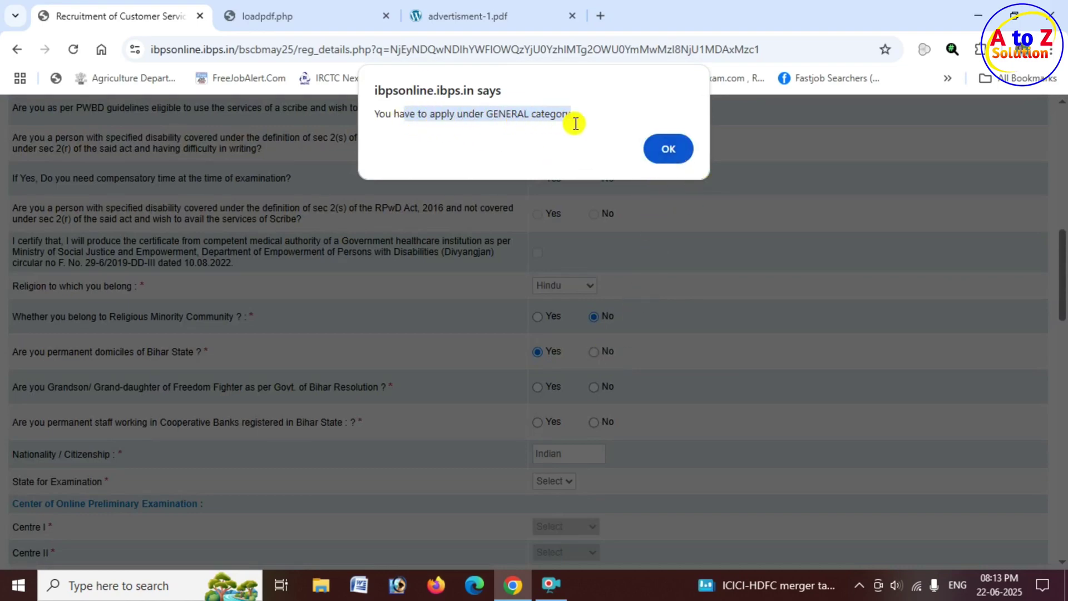
{"action": "left_click", "coordinate": [672, 149]}
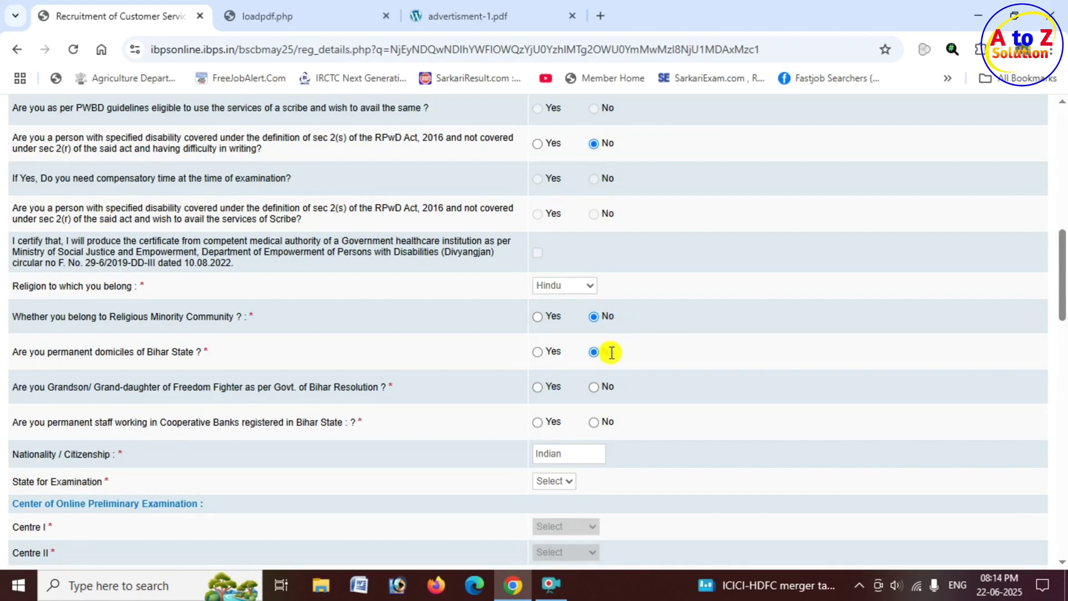
{"action": "left_click", "coordinate": [537, 351]}
{"action": "scroll", "coordinate": [439, 362], "scroll_direction": "down", "scroll_amount": 1}
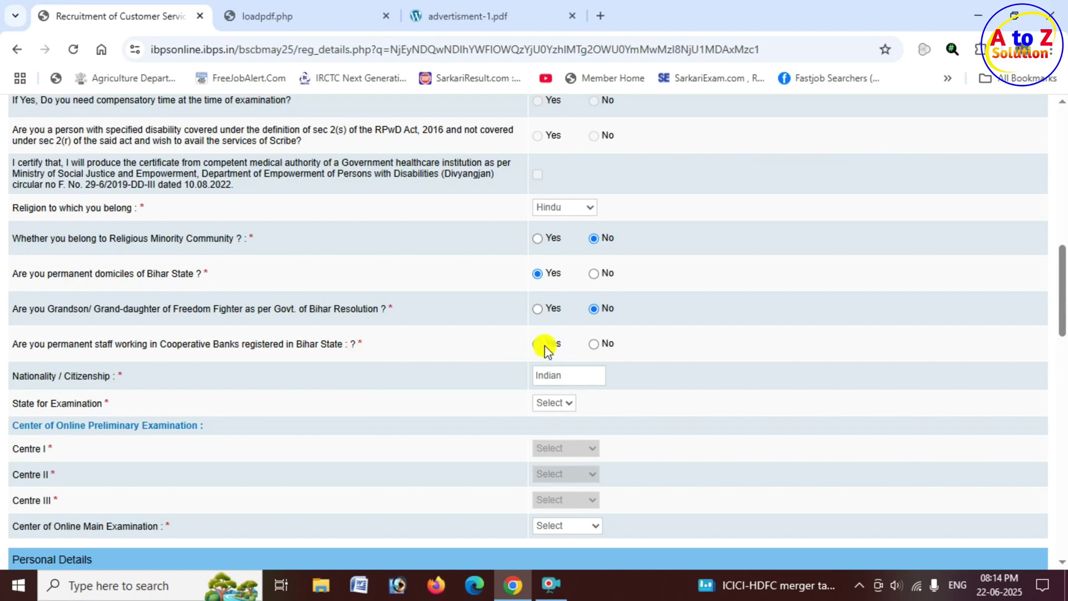
Answer No to cooperative bank staff and choose Bihar as the examination state.
{"action": "left_click", "coordinate": [594, 344]}
{"action": "scroll", "coordinate": [528, 365], "scroll_direction": "down", "scroll_amount": 3}
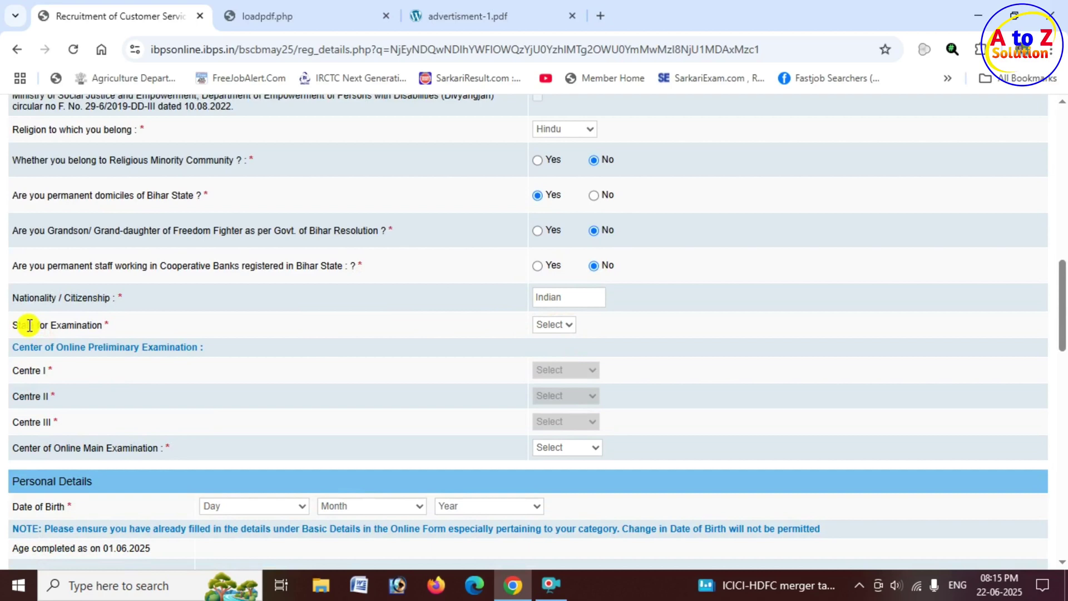
{"action": "left_click", "coordinate": [569, 333]}
{"action": "left_click", "coordinate": [564, 366]}
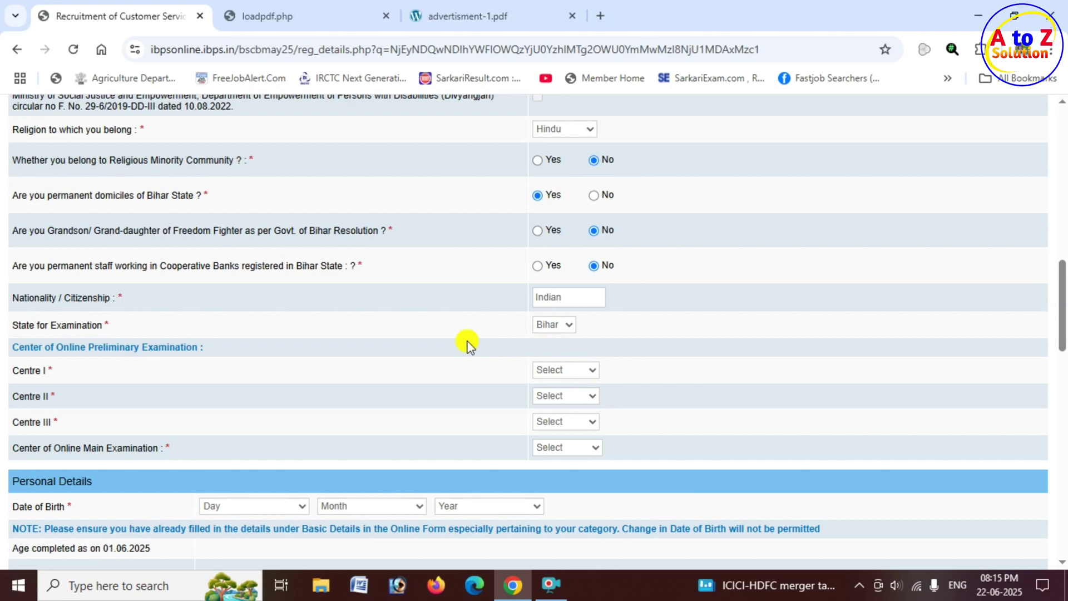
Choose preliminary exam centres Gaya, Bhagalpur and Bhagalpur as Centres I–III.
{"action": "scroll", "coordinate": [323, 370], "scroll_direction": "down", "scroll_amount": 1}
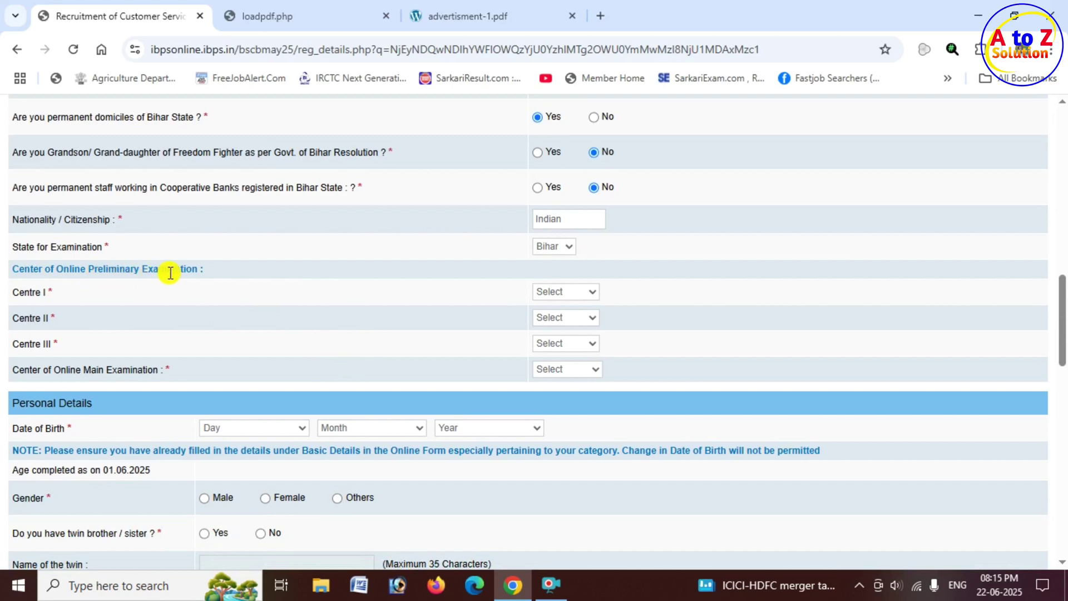
{"action": "left_click", "coordinate": [580, 294]}
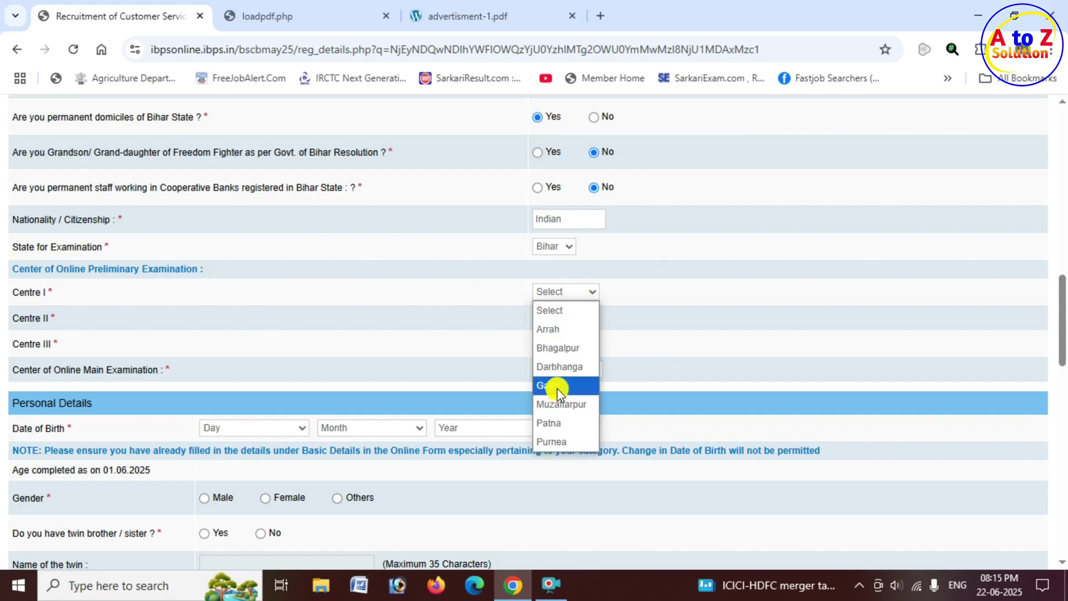
{"action": "left_click", "coordinate": [557, 388]}
{"action": "left_click", "coordinate": [573, 317]}
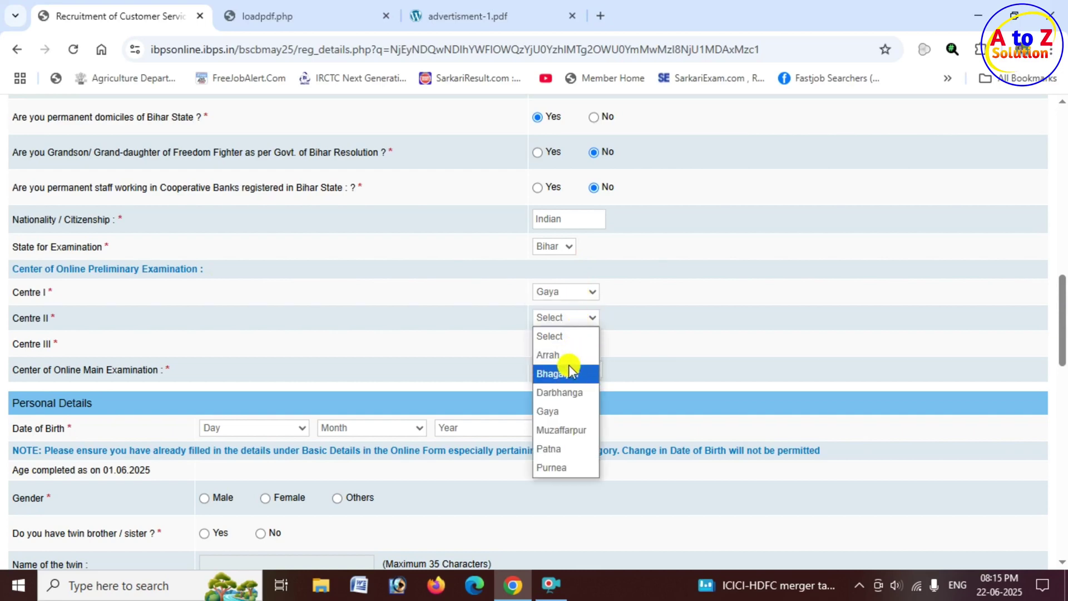
{"action": "left_click", "coordinate": [568, 366]}
{"action": "left_click", "coordinate": [573, 343]}
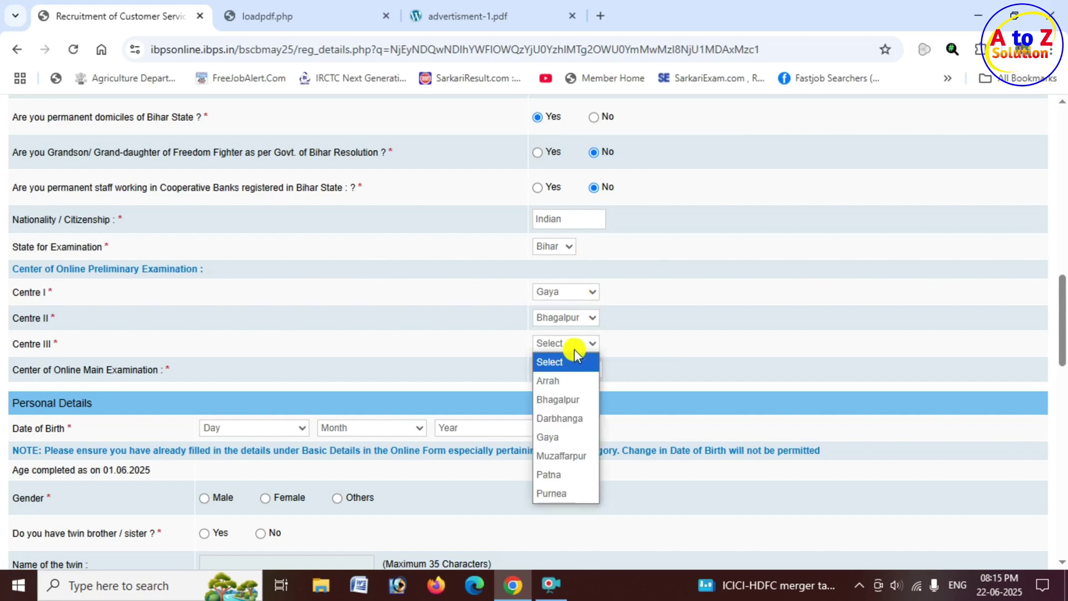
{"action": "left_click", "coordinate": [568, 399]}
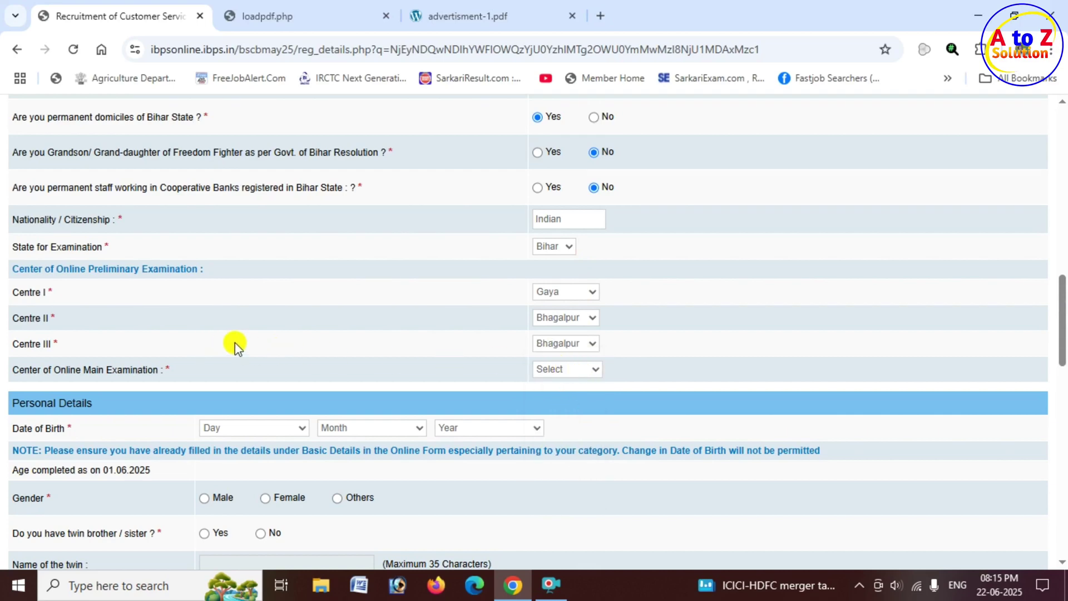
{"action": "scroll", "coordinate": [286, 344], "scroll_direction": "down", "scroll_amount": 1}
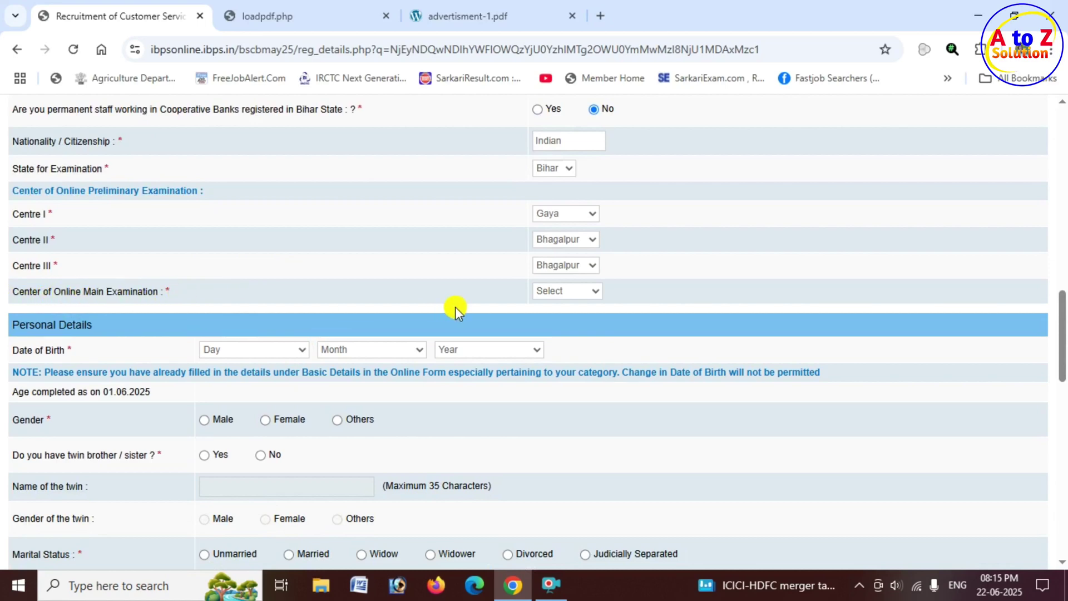
Select Patna(Bihar) as the online main examination centre.
{"action": "left_click", "coordinate": [583, 292]}
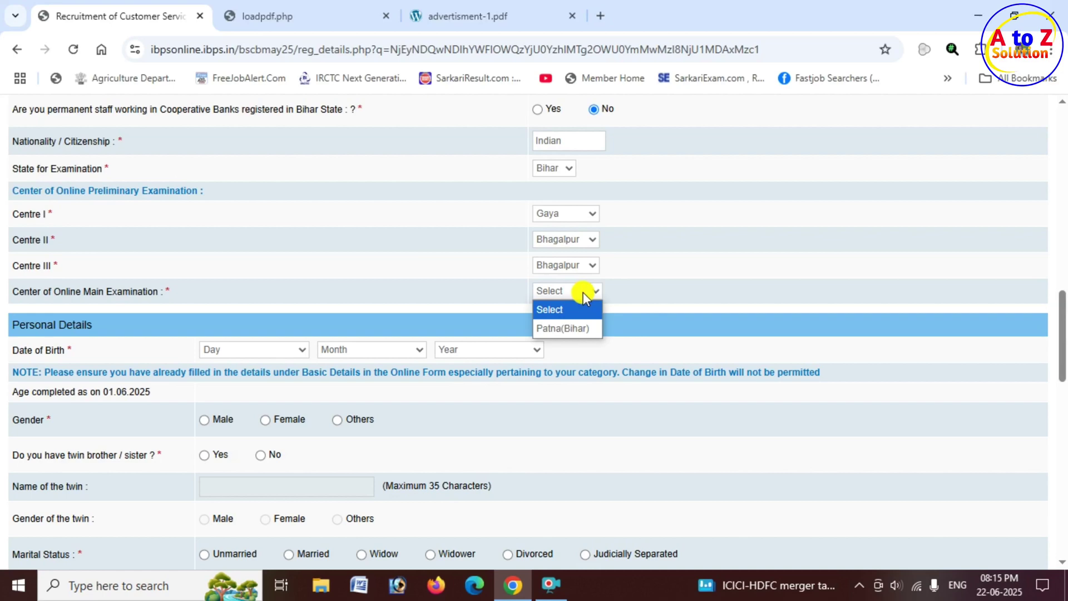
{"action": "left_click", "coordinate": [577, 329]}
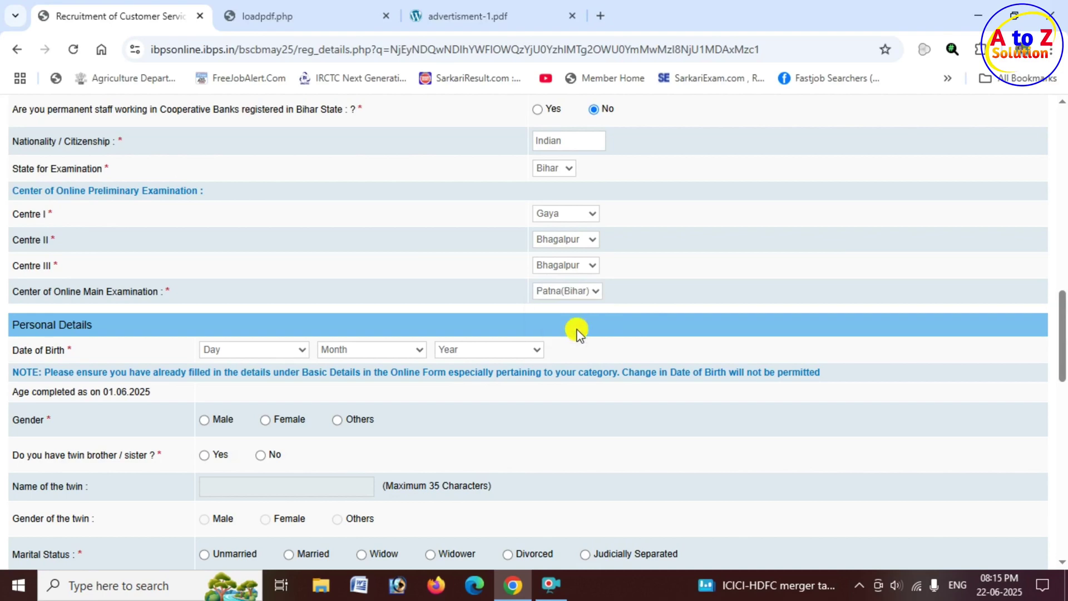
{"action": "scroll", "coordinate": [340, 334], "scroll_direction": "down", "scroll_amount": 1}
Set date of birth to 12 March 1996.
{"action": "scroll", "coordinate": [342, 331], "scroll_direction": "down", "scroll_amount": 1}
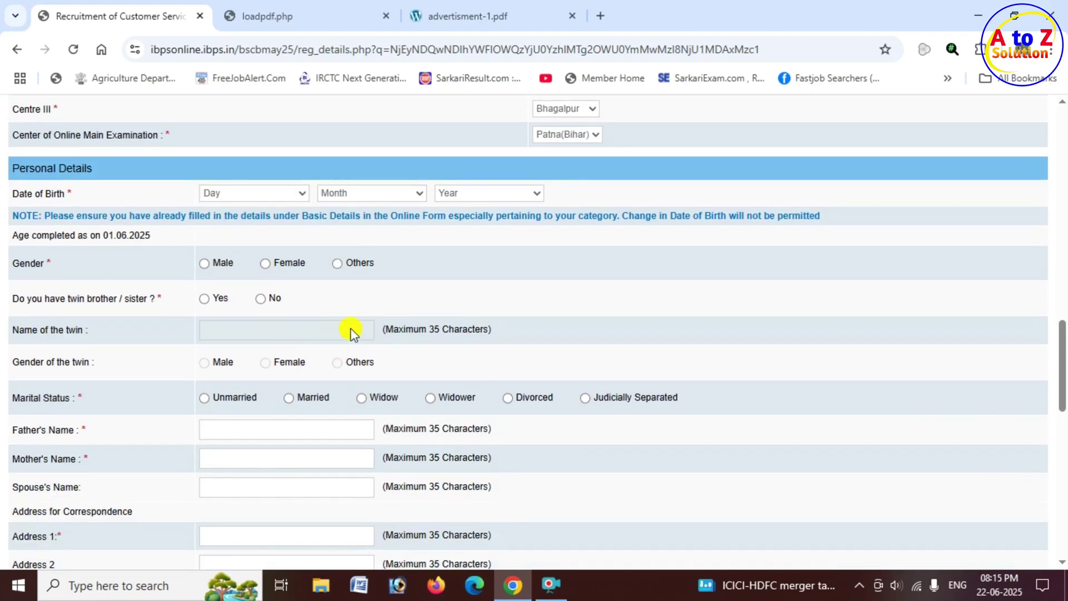
{"action": "scroll", "coordinate": [362, 322], "scroll_direction": "up", "scroll_amount": 1}
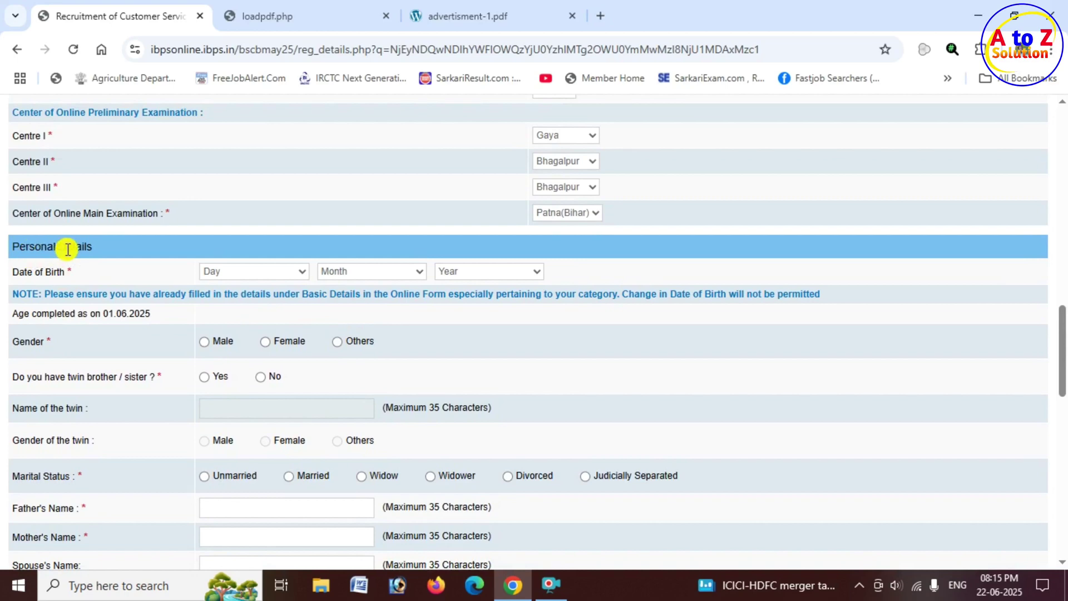
{"action": "left_click", "coordinate": [289, 272]}
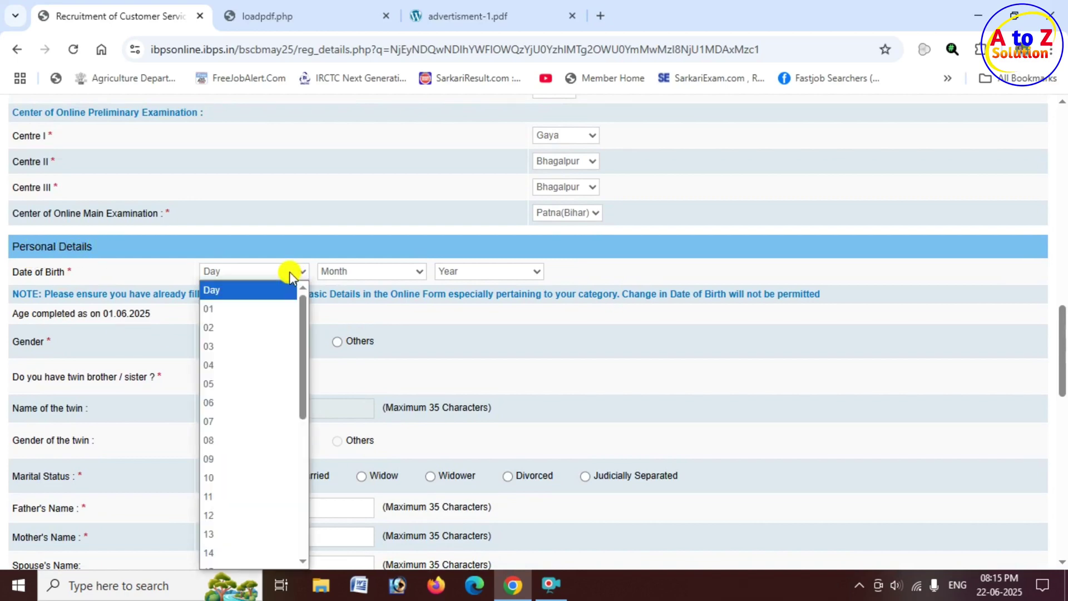
{"action": "left_click", "coordinate": [231, 515]}
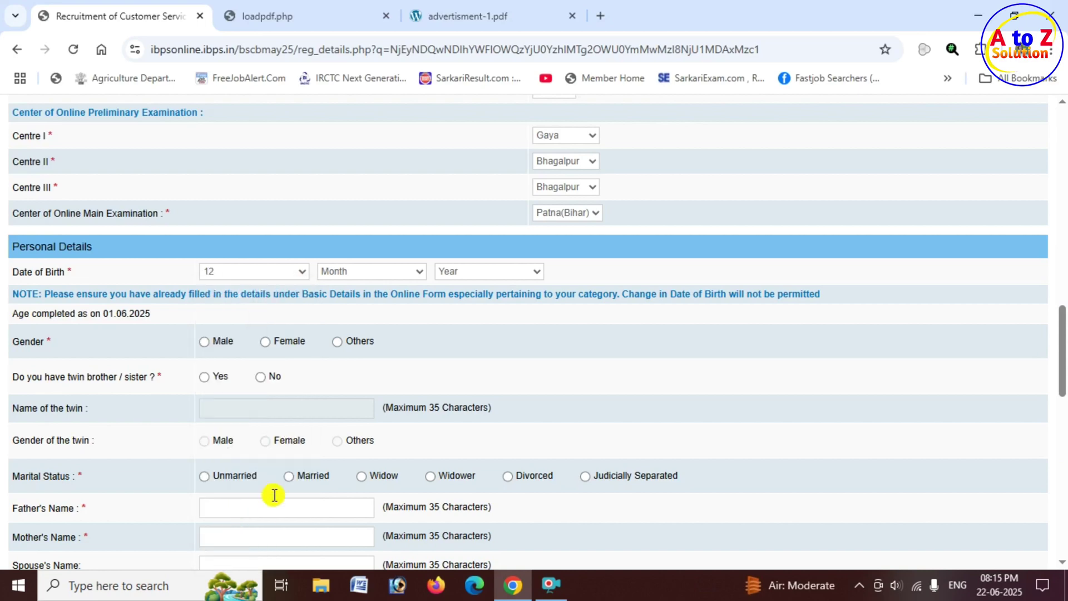
{"action": "left_click", "coordinate": [393, 271]}
{"action": "left_click", "coordinate": [370, 344]}
{"action": "left_click", "coordinate": [506, 272]}
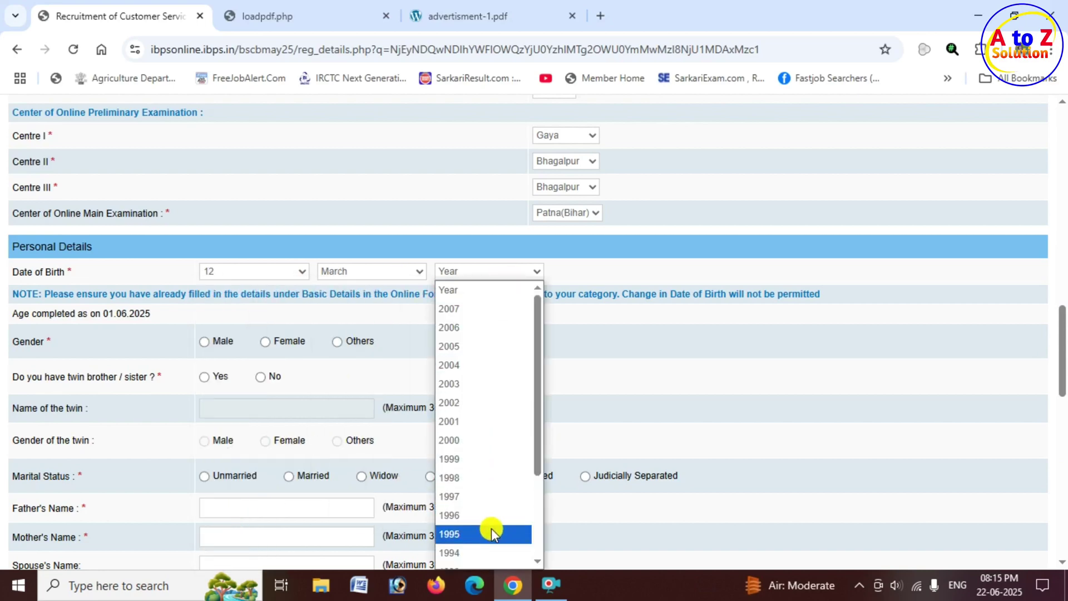
{"action": "left_click", "coordinate": [477, 515]}
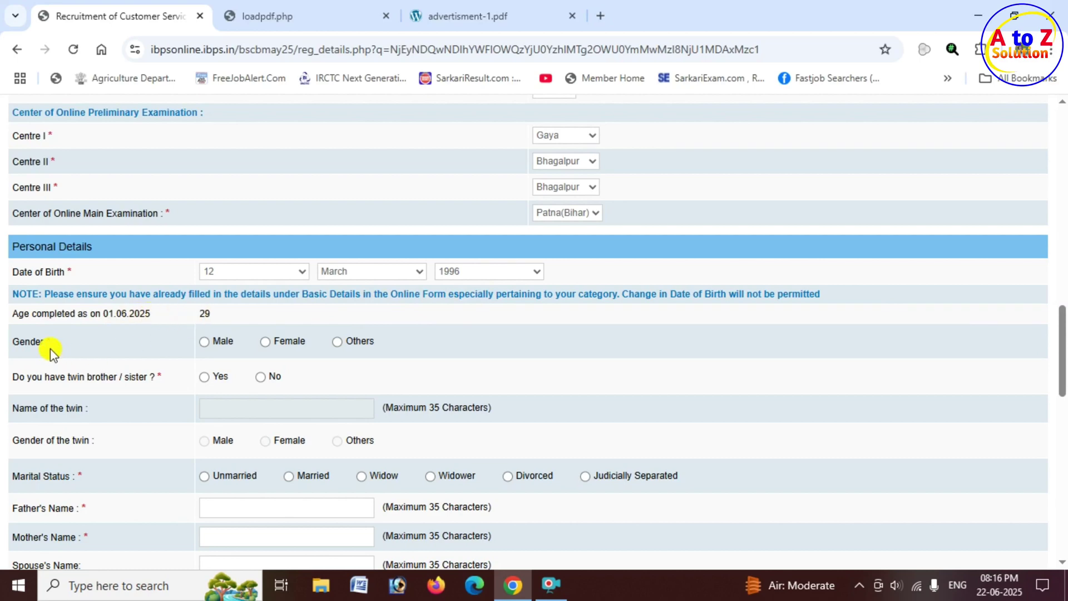
Set gender Male, twin No, and marital status Unmarried.
{"action": "left_click", "coordinate": [207, 343]}
{"action": "scroll", "coordinate": [231, 348], "scroll_direction": "down", "scroll_amount": 1}
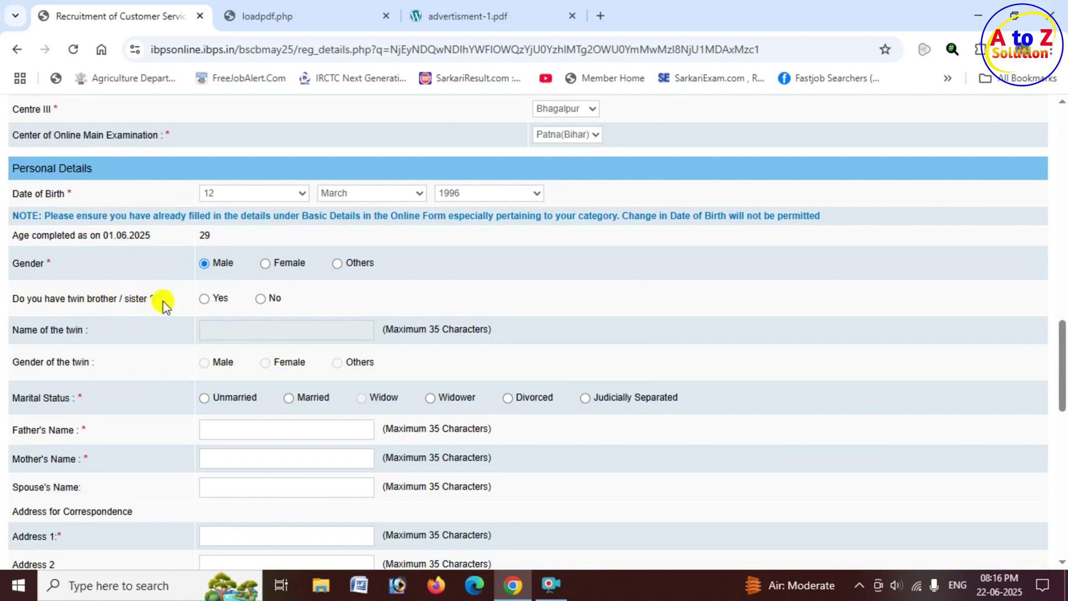
{"action": "left_click", "coordinate": [204, 299]}
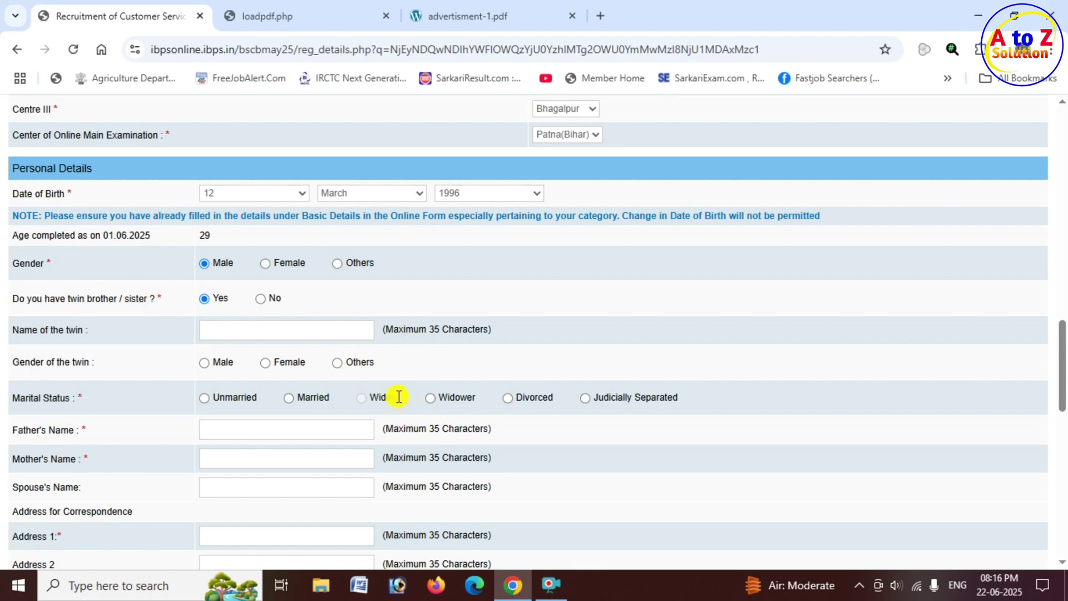
{"action": "left_click", "coordinate": [261, 300]}
{"action": "scroll", "coordinate": [269, 328], "scroll_direction": "down", "scroll_amount": 1}
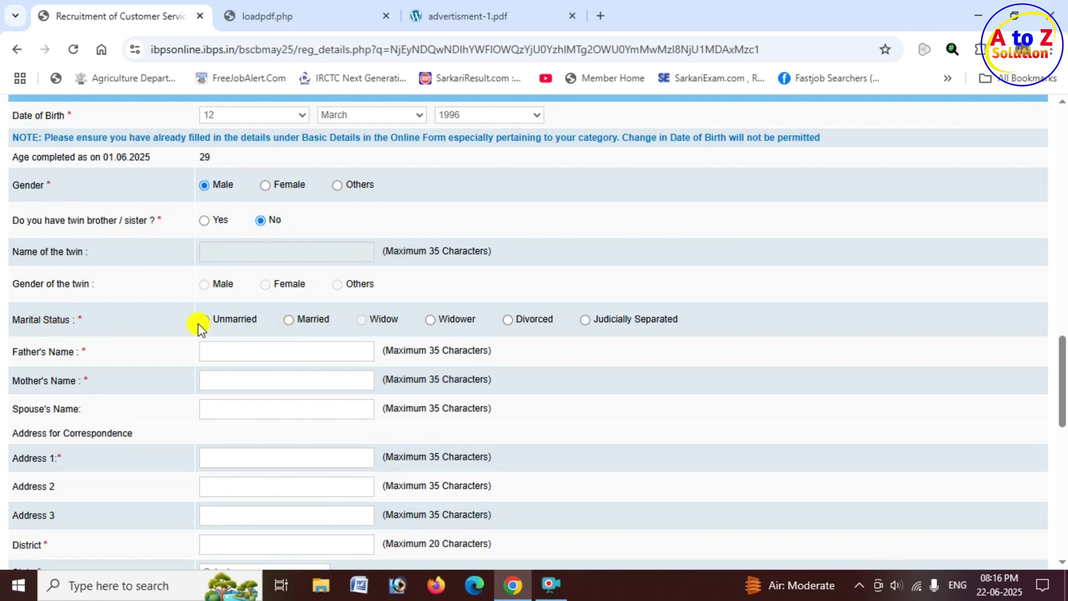
{"action": "left_click", "coordinate": [203, 319]}
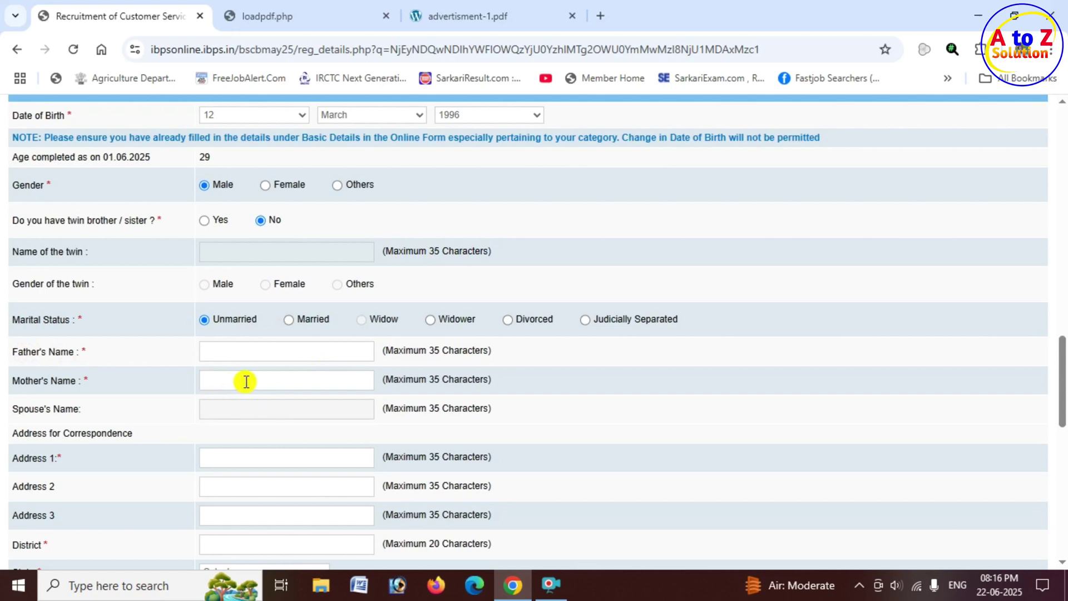
{"action": "left_click", "coordinate": [291, 321]}
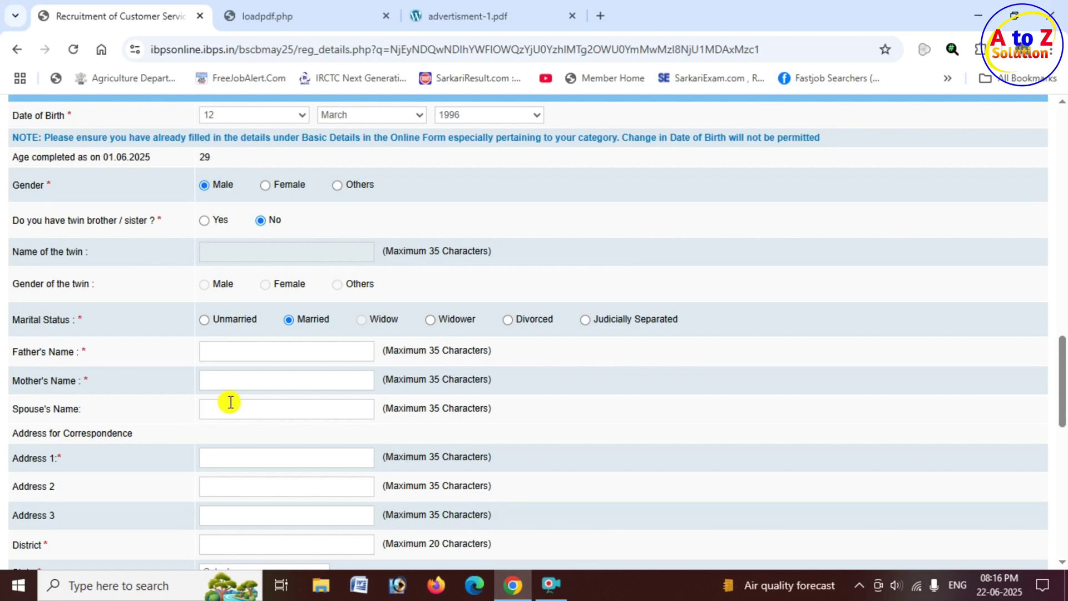
{"action": "left_click", "coordinate": [205, 320]}
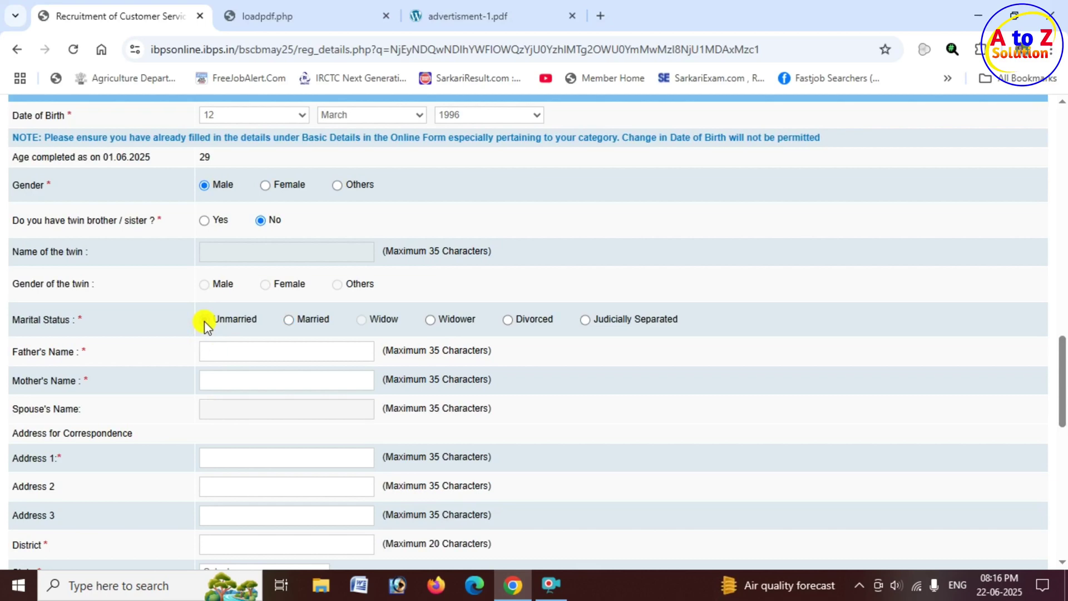
Fill in the three correspondence address lines.
{"action": "scroll", "coordinate": [245, 346], "scroll_direction": "down", "scroll_amount": 1}
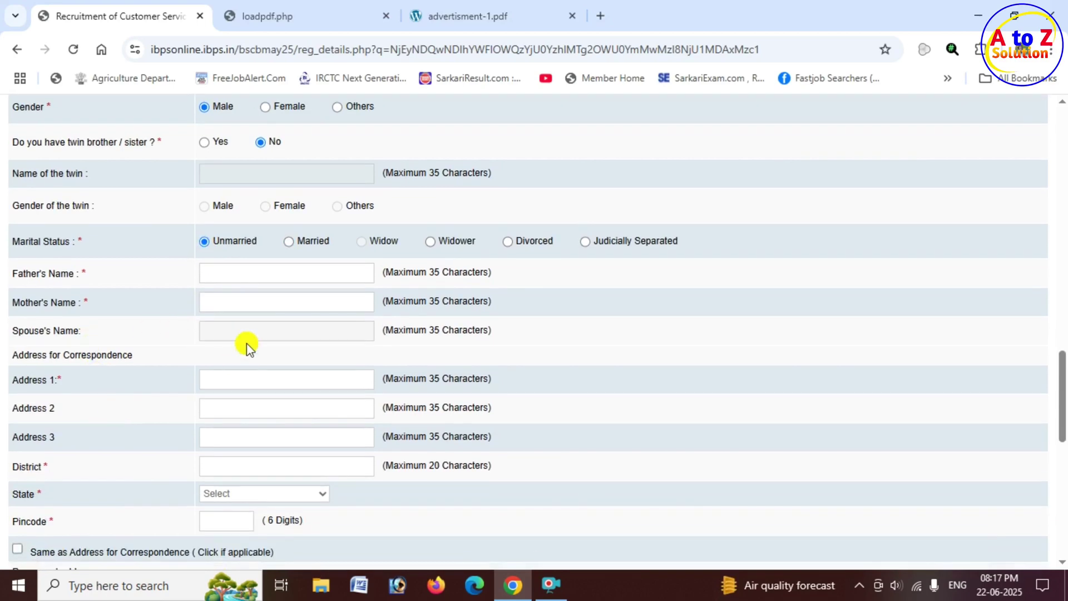
{"action": "scroll", "coordinate": [160, 352], "scroll_direction": "down", "scroll_amount": 1}
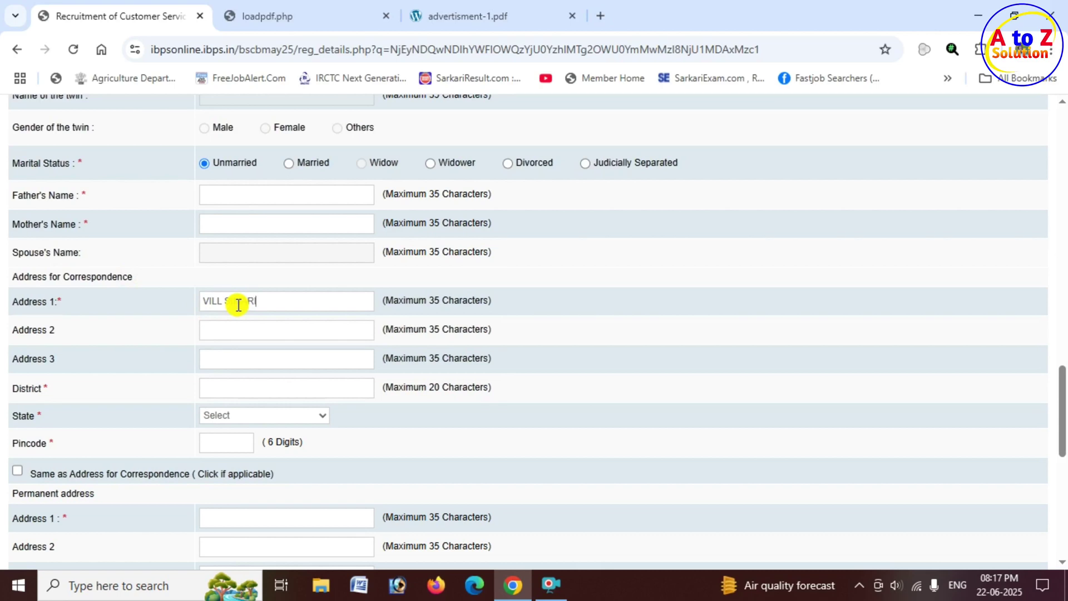
{"action": "type", "text": "U"}
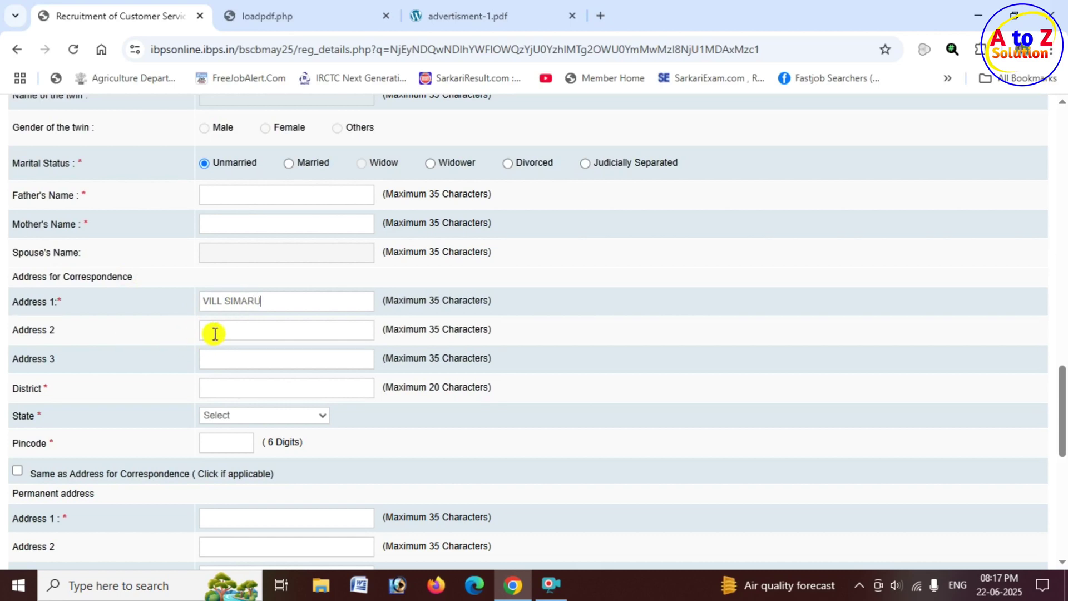
{"action": "left_click", "coordinate": [222, 332]}
{"action": "type", "text": "PO GURUA"}
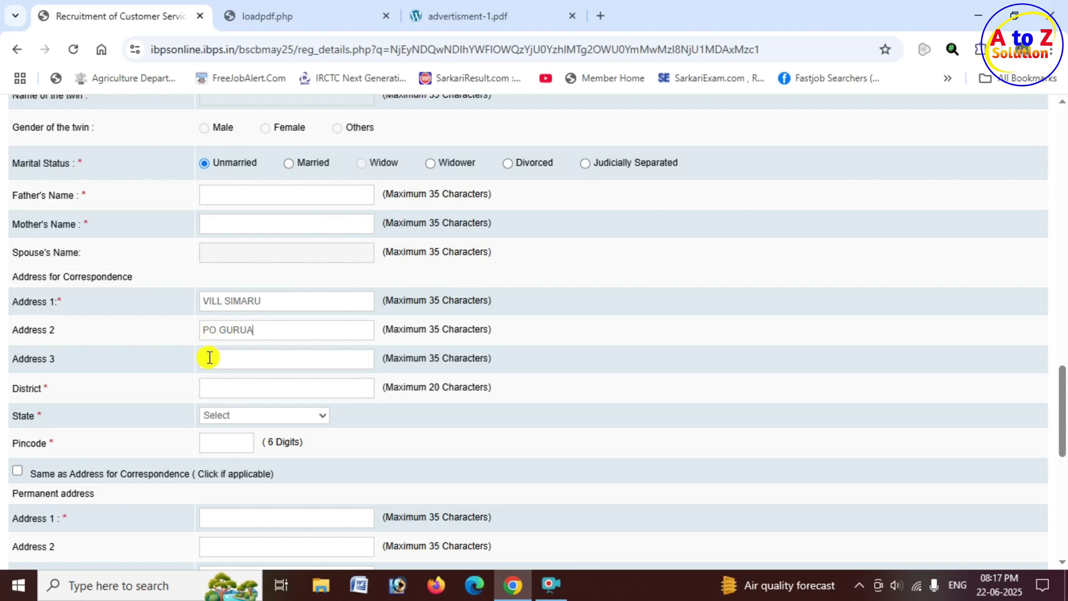
{"action": "left_click", "coordinate": [214, 355]}
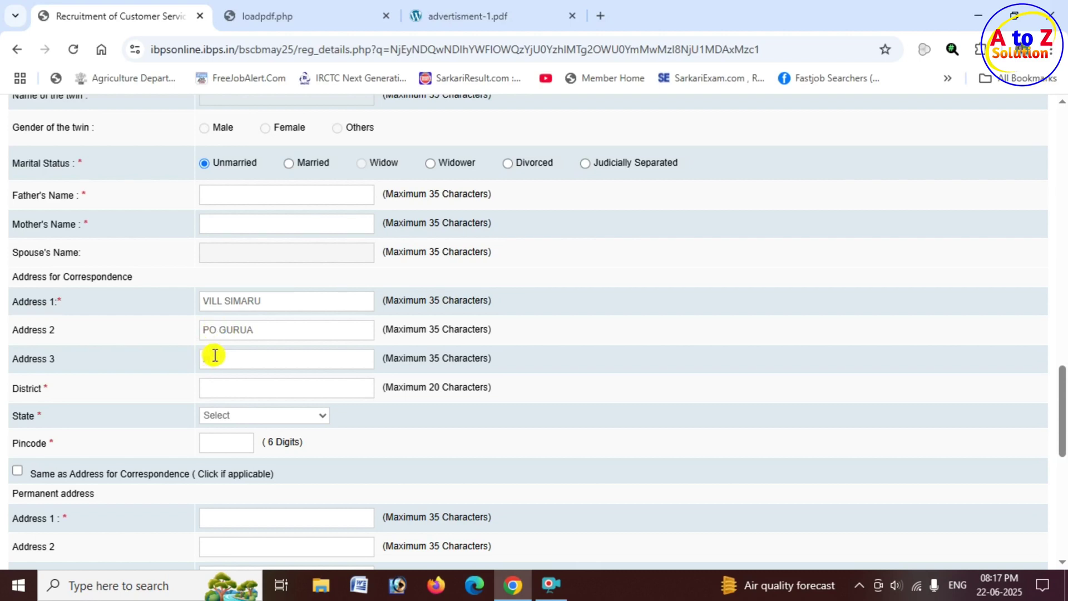
{"action": "type", "text": "GURUA"}
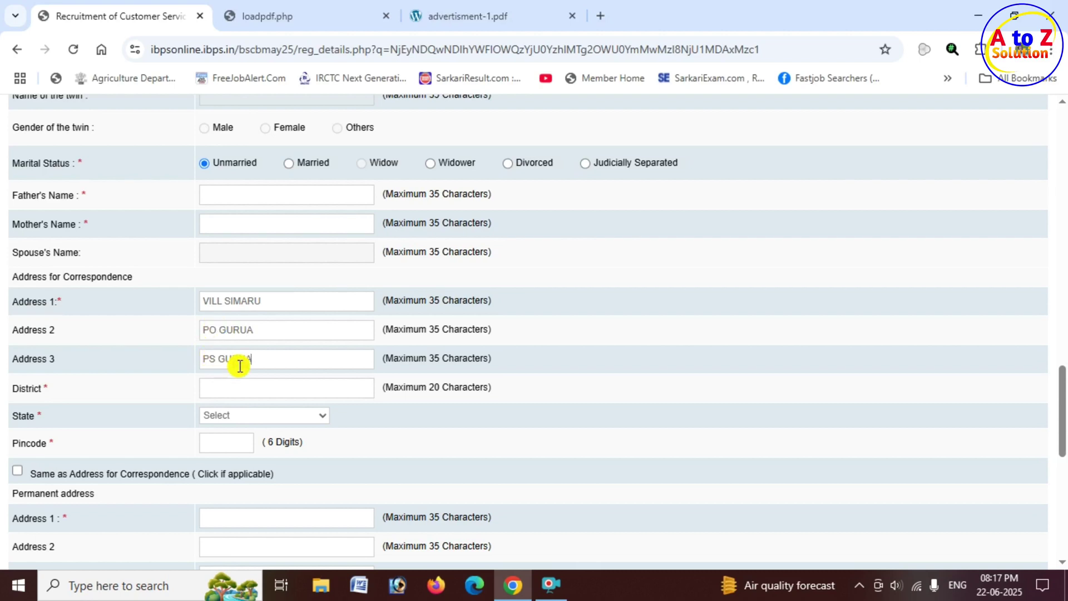
Enter the district, choose BIHAR as the state, and begin the pincode.
{"action": "left_click", "coordinate": [236, 386]}
{"action": "type", "text": "GAYA"}
{"action": "left_click_drag", "start_coordinate": [234, 388], "coordinate": [202, 388]}
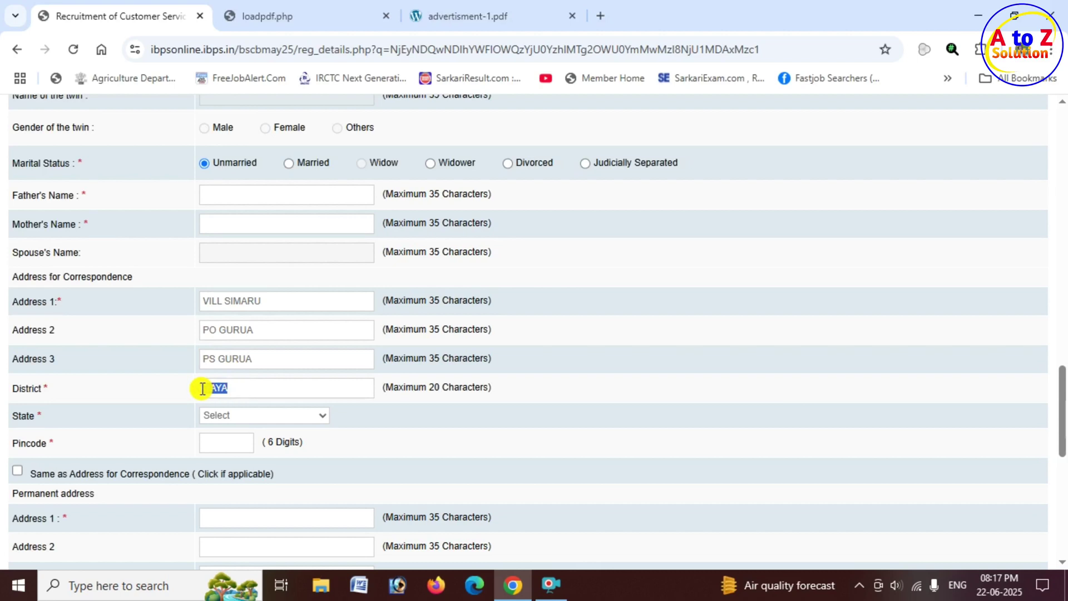
{"action": "left_click", "coordinate": [22, 415]}
{"action": "left_click", "coordinate": [254, 422]}
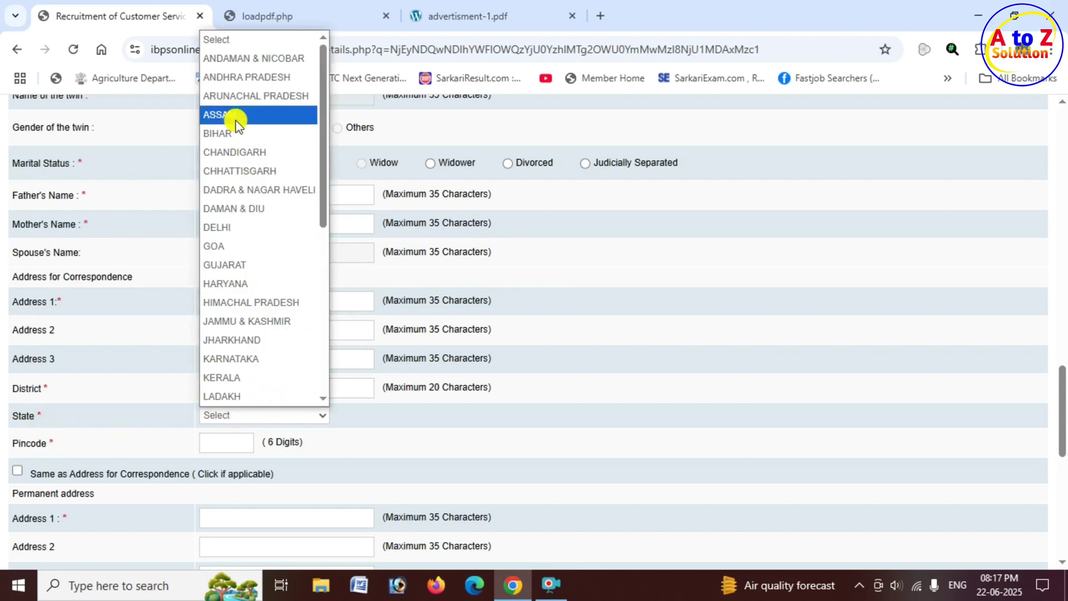
{"action": "left_click", "coordinate": [235, 135]}
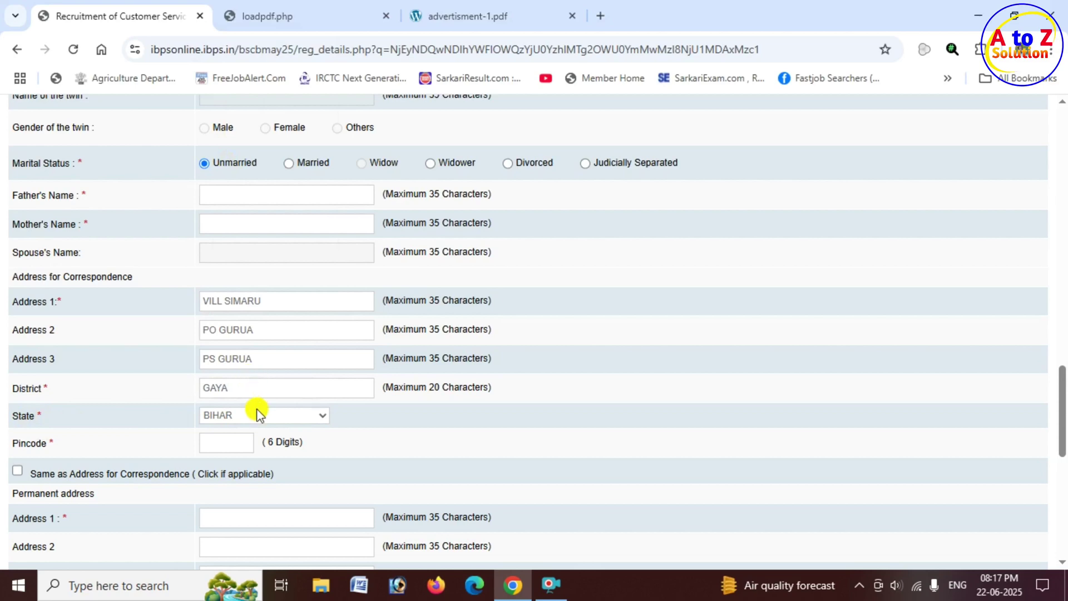
{"action": "scroll", "coordinate": [253, 415], "scroll_direction": "down", "scroll_amount": 1}
{"action": "left_click", "coordinate": [218, 362]}
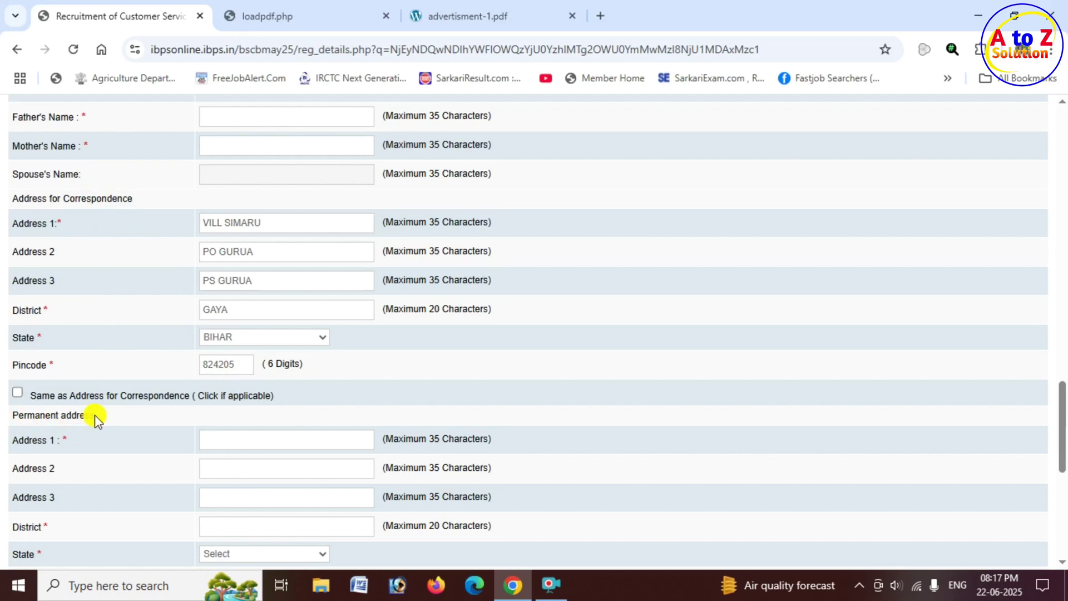
Make the permanent address the same as the correspondence address.
{"action": "left_click", "coordinate": [18, 394]}
{"action": "scroll", "coordinate": [296, 365], "scroll_direction": "down", "scroll_amount": 3}
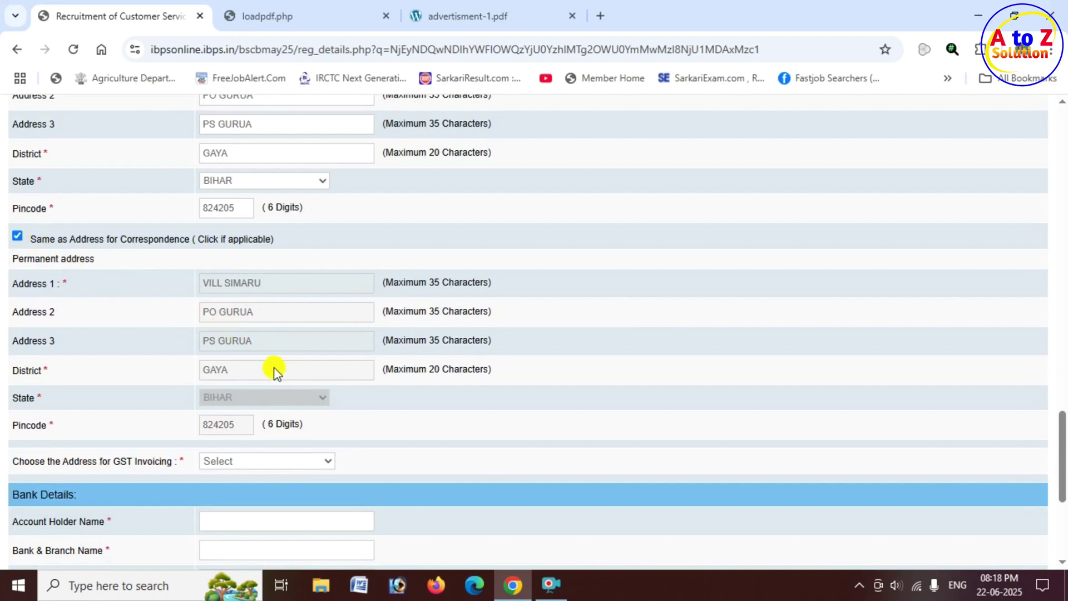
{"action": "scroll", "coordinate": [274, 372], "scroll_direction": "down", "scroll_amount": 1}
{"action": "scroll", "coordinate": [274, 371], "scroll_direction": "down", "scroll_amount": 3}
{"action": "scroll", "coordinate": [273, 350], "scroll_direction": "down", "scroll_amount": 2}
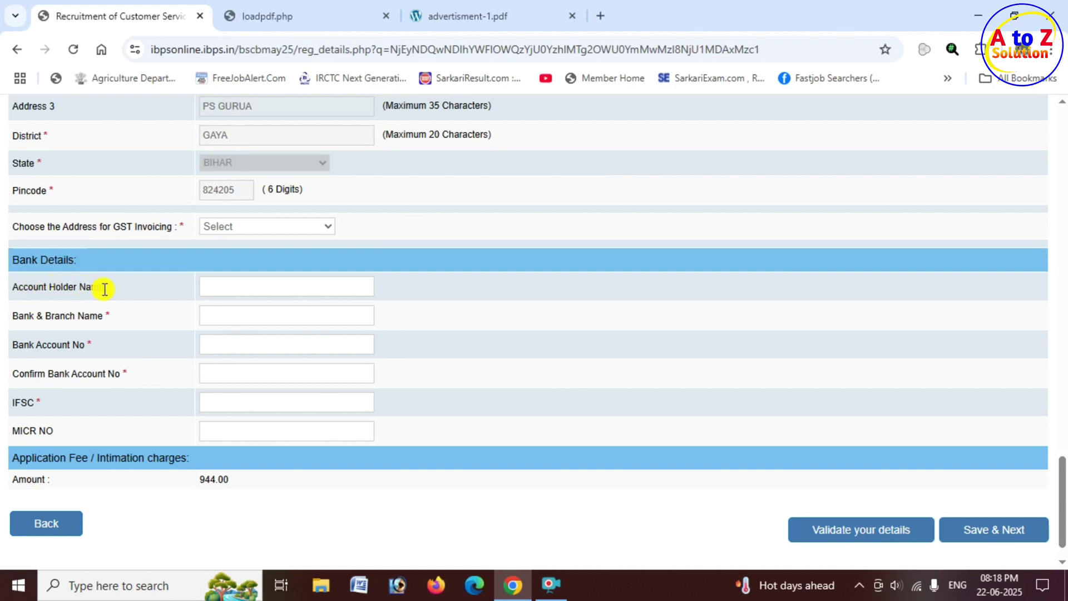
Enter the account holder's name and bank account number, validate, and Save & Next.
{"action": "left_click", "coordinate": [244, 288]}
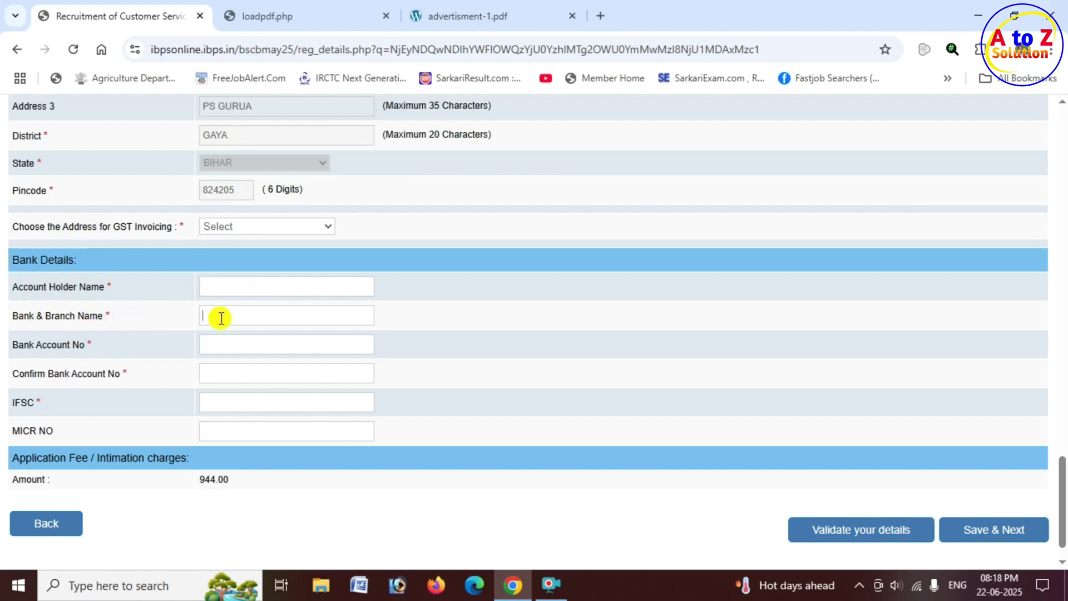
{"action": "left_click", "coordinate": [236, 346]}
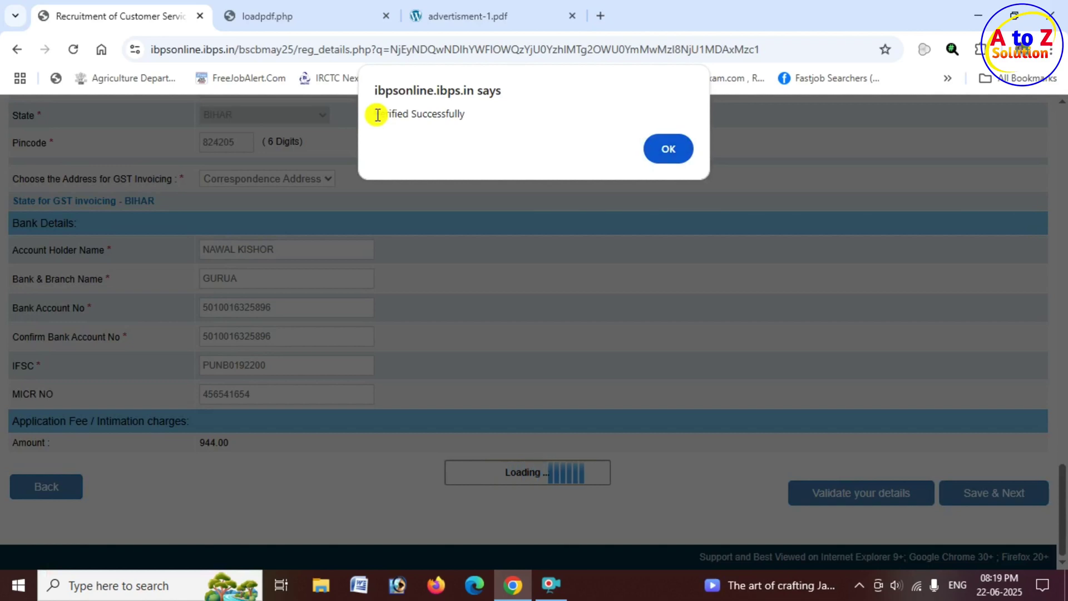
{"action": "left_click_drag", "start_coordinate": [384, 115], "coordinate": [471, 119]}
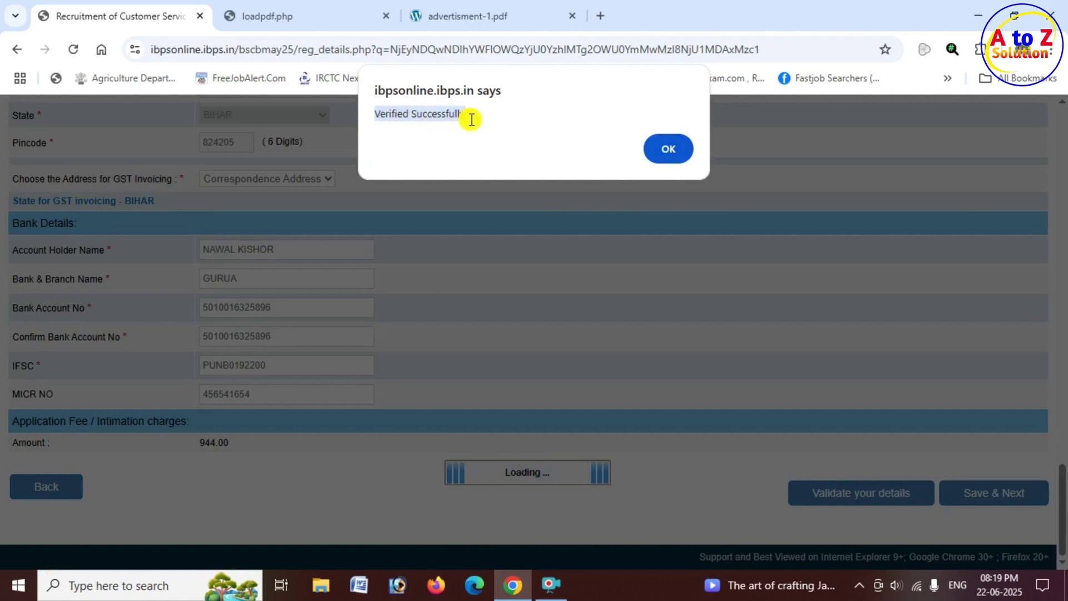
{"action": "left_click", "coordinate": [673, 149]}
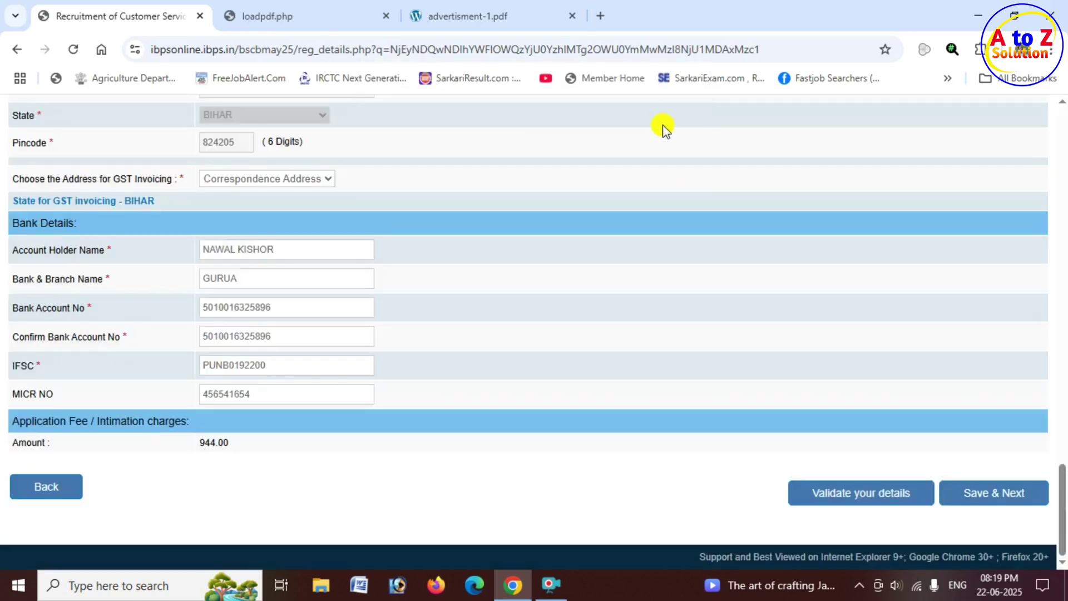
{"action": "left_click", "coordinate": [993, 498]}
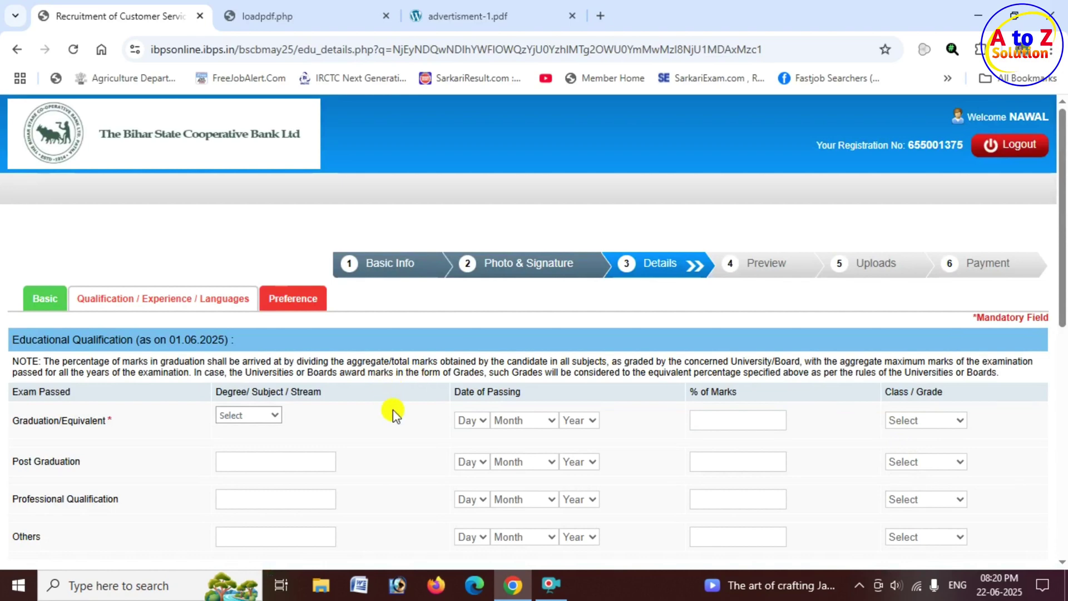
Record Commerce graduation passed 14 September 2023 with 70.00% and First Class.
{"action": "scroll", "coordinate": [362, 405], "scroll_direction": "down", "scroll_amount": 1}
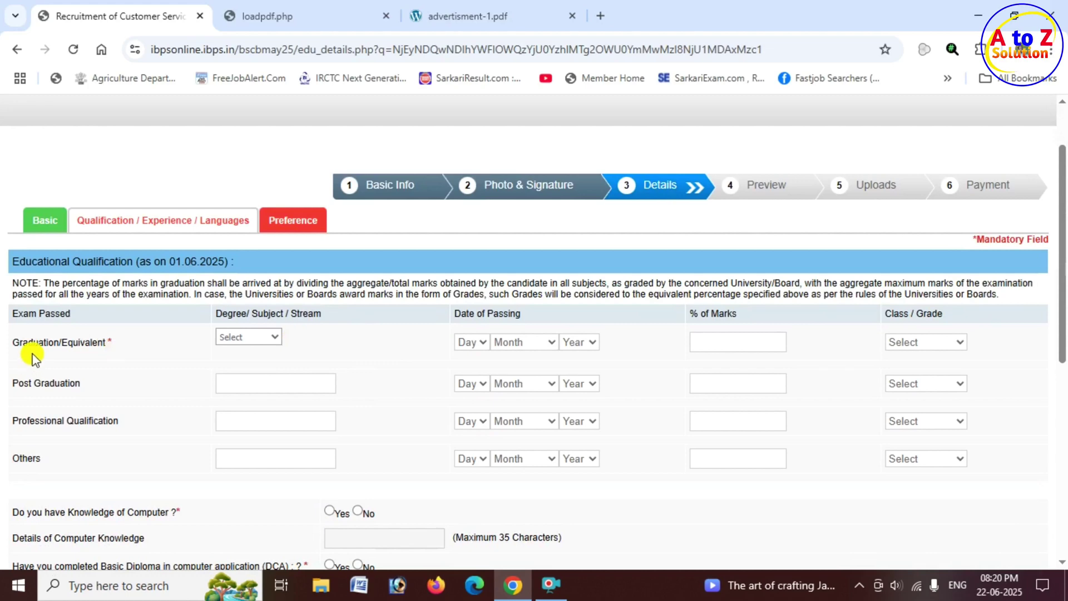
{"action": "left_click", "coordinate": [263, 338]}
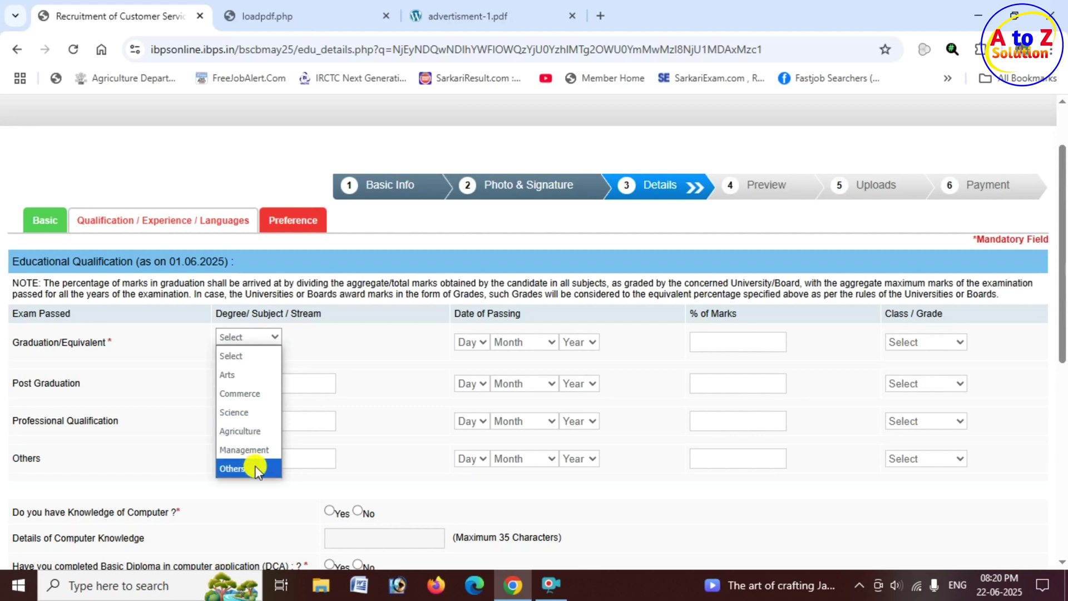
{"action": "left_click", "coordinate": [260, 394]}
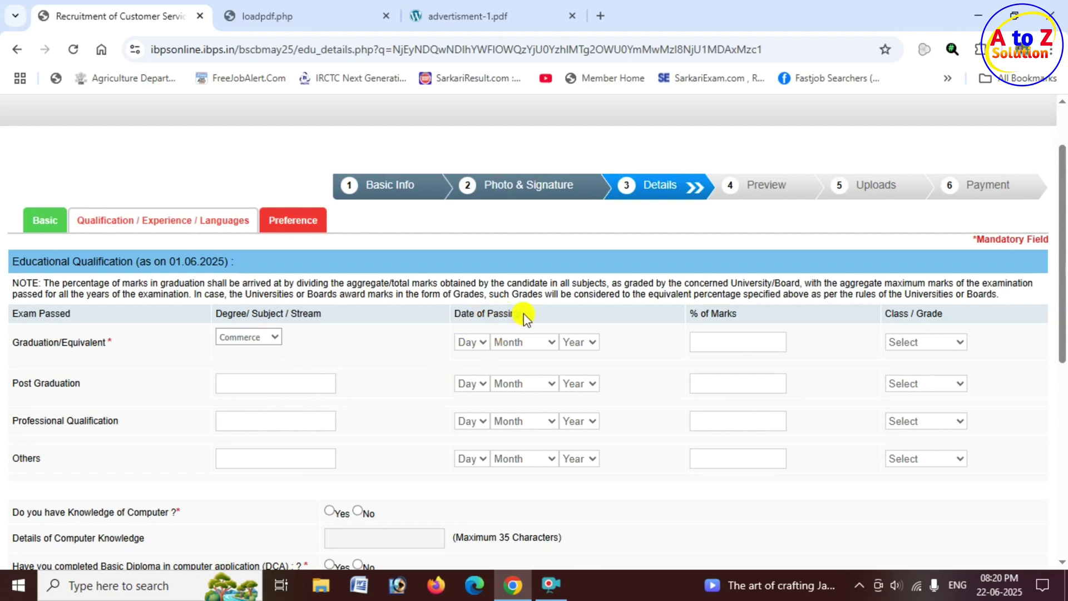
{"action": "left_click", "coordinate": [477, 343]}
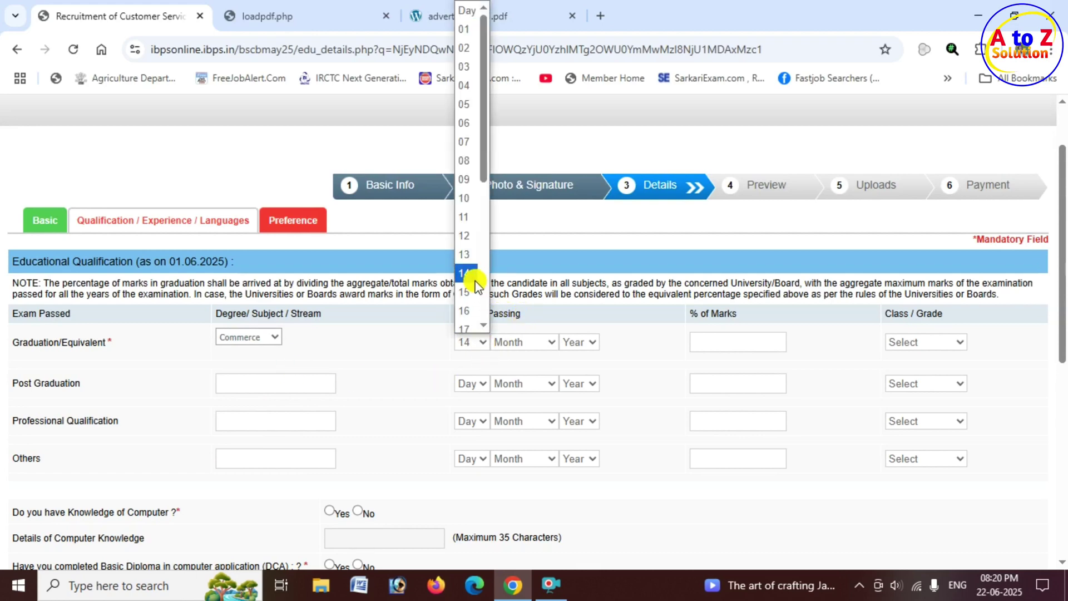
{"action": "left_click", "coordinate": [477, 284]}
{"action": "left_click", "coordinate": [526, 342]}
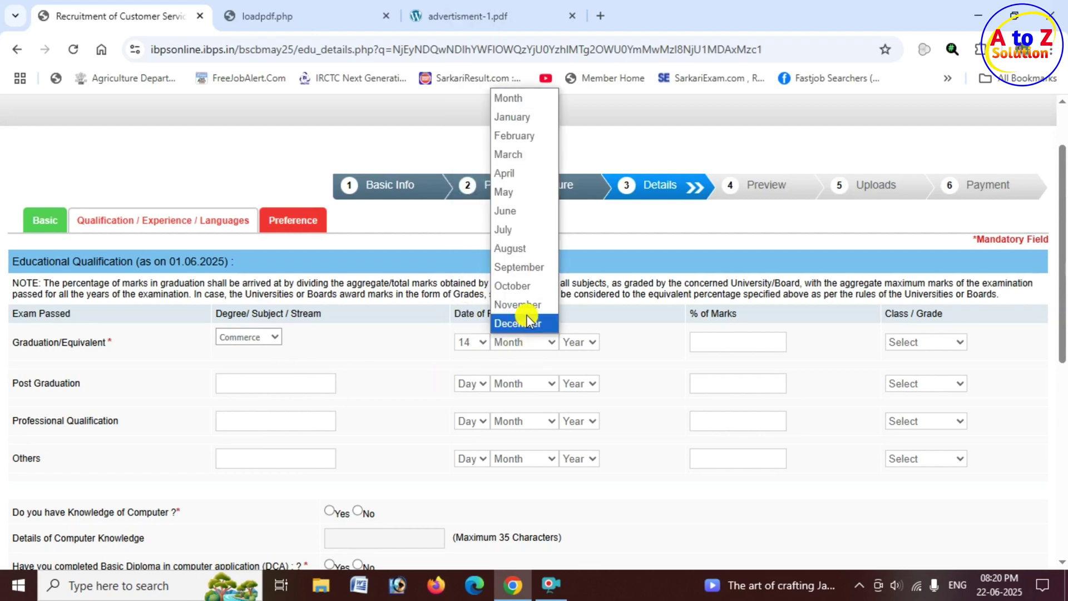
{"action": "left_click", "coordinate": [531, 267]}
{"action": "left_click", "coordinate": [581, 342]}
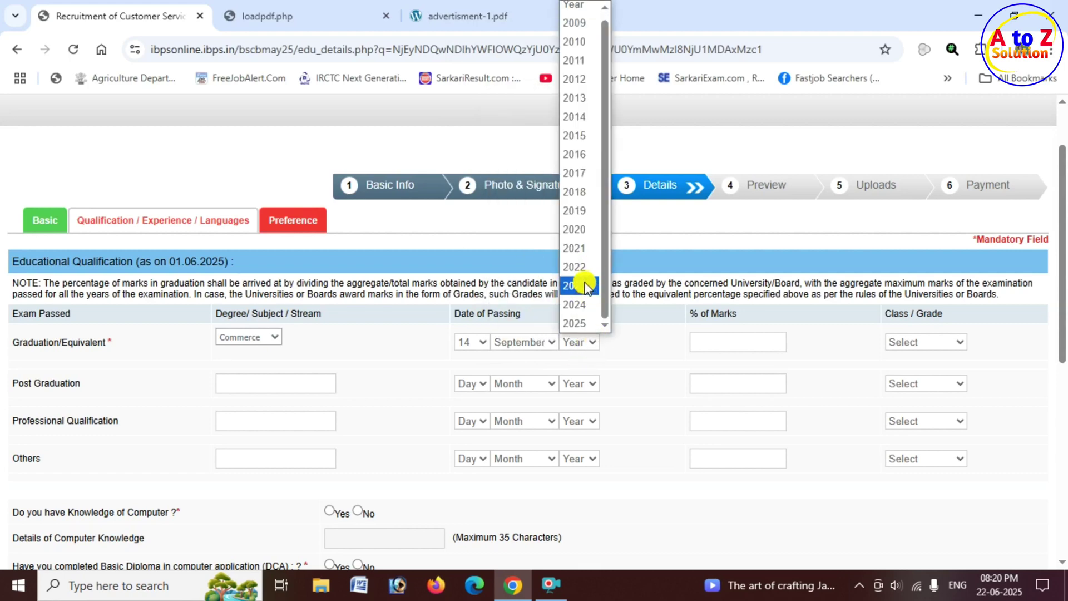
{"action": "left_click", "coordinate": [581, 285]}
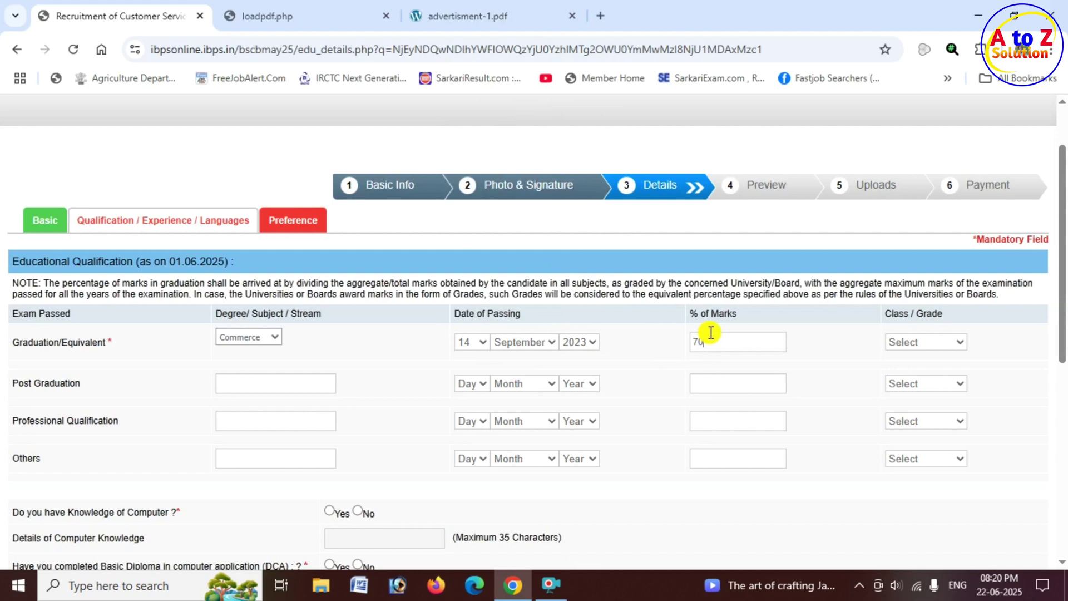
{"action": "left_click", "coordinate": [803, 345]}
{"action": "left_click", "coordinate": [928, 342]}
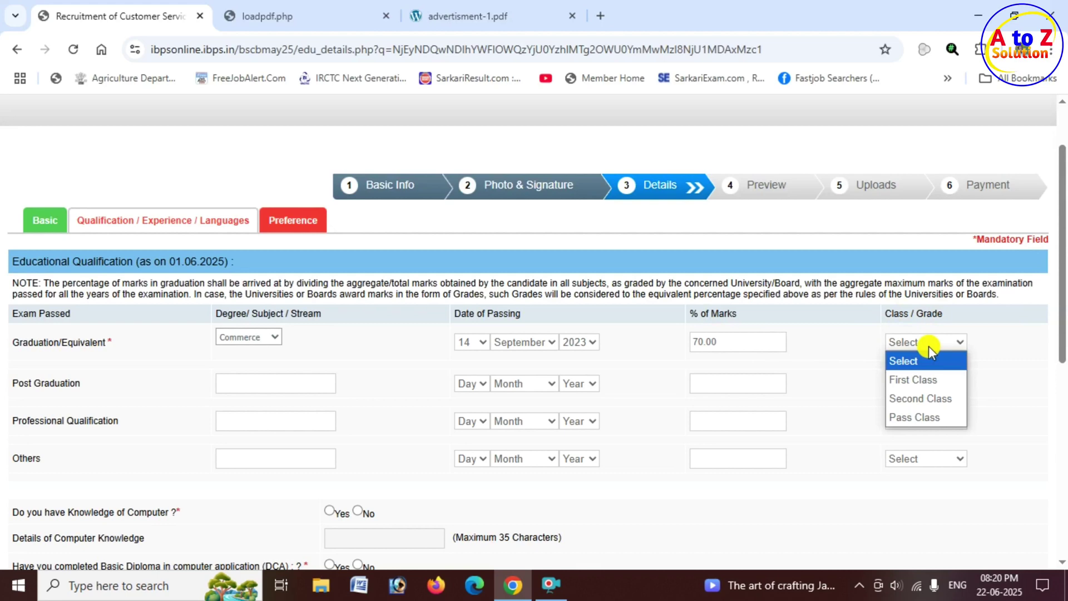
{"action": "left_click", "coordinate": [924, 381]}
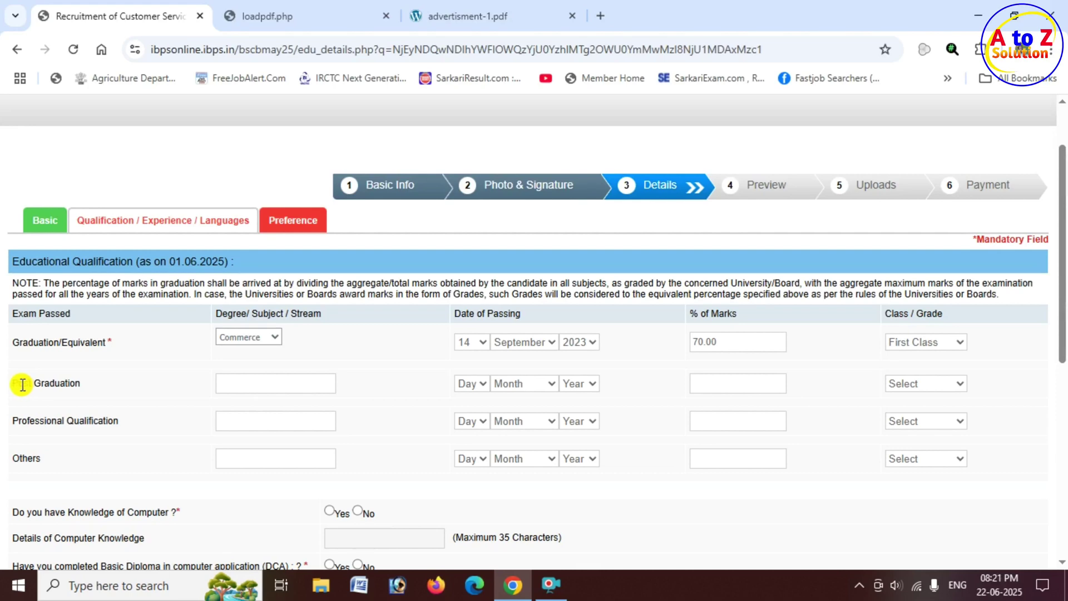
Answer No to computer knowledge, Yes to DCA, and No to presently working.
{"action": "scroll", "coordinate": [261, 385], "scroll_direction": "down", "scroll_amount": 1}
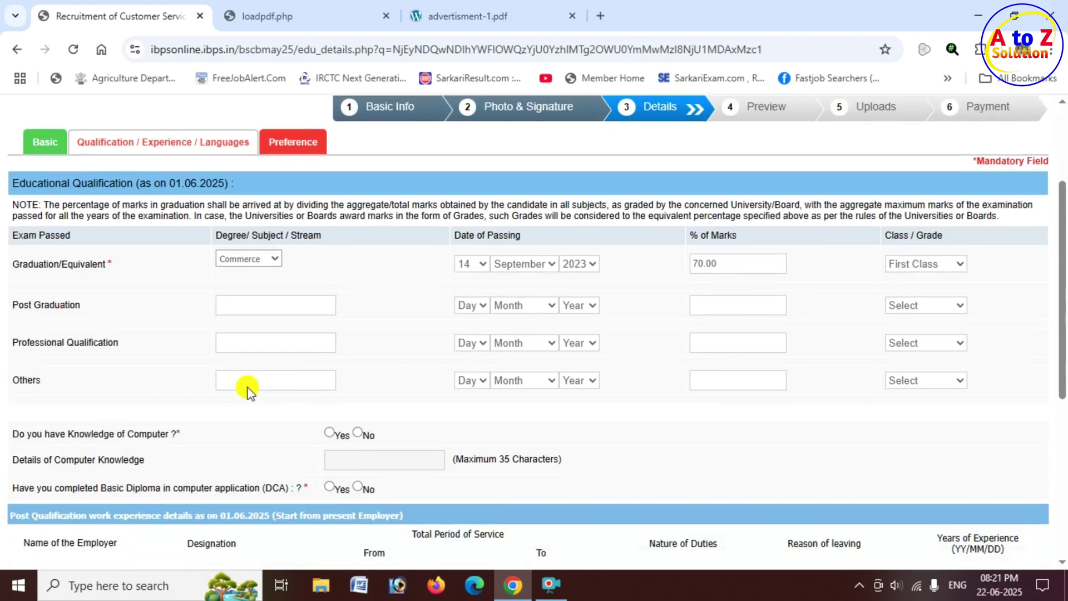
{"action": "scroll", "coordinate": [250, 386], "scroll_direction": "down", "scroll_amount": 1}
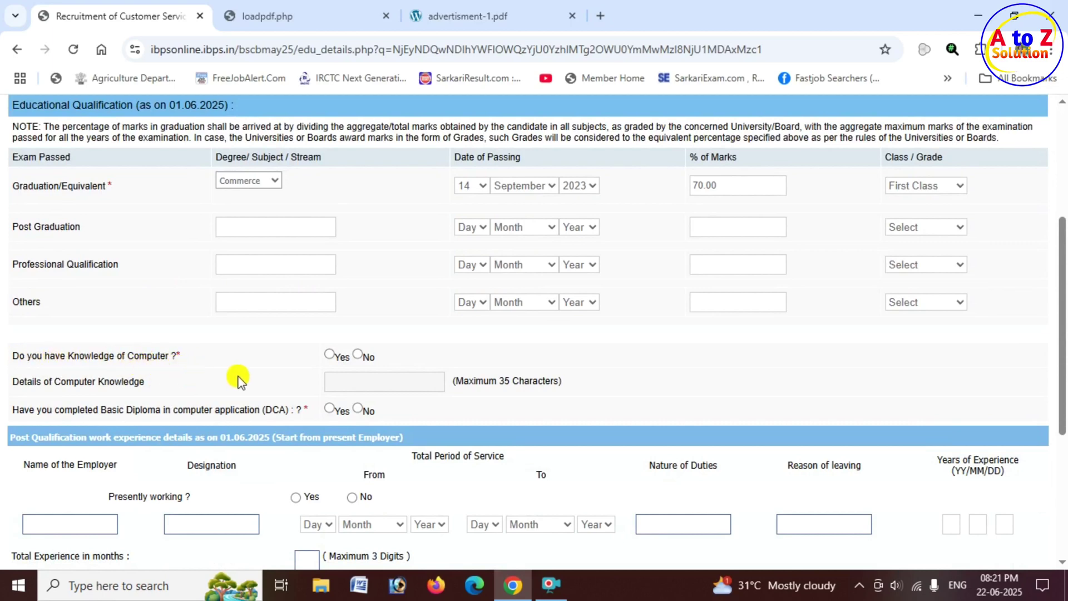
{"action": "left_click", "coordinate": [330, 354]}
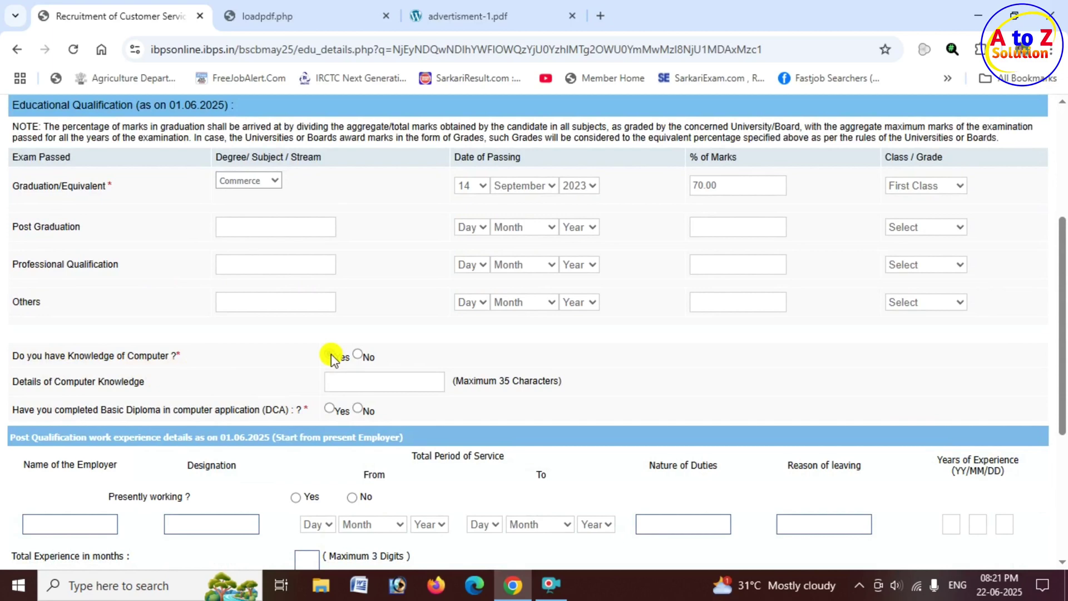
{"action": "left_click", "coordinate": [356, 353]}
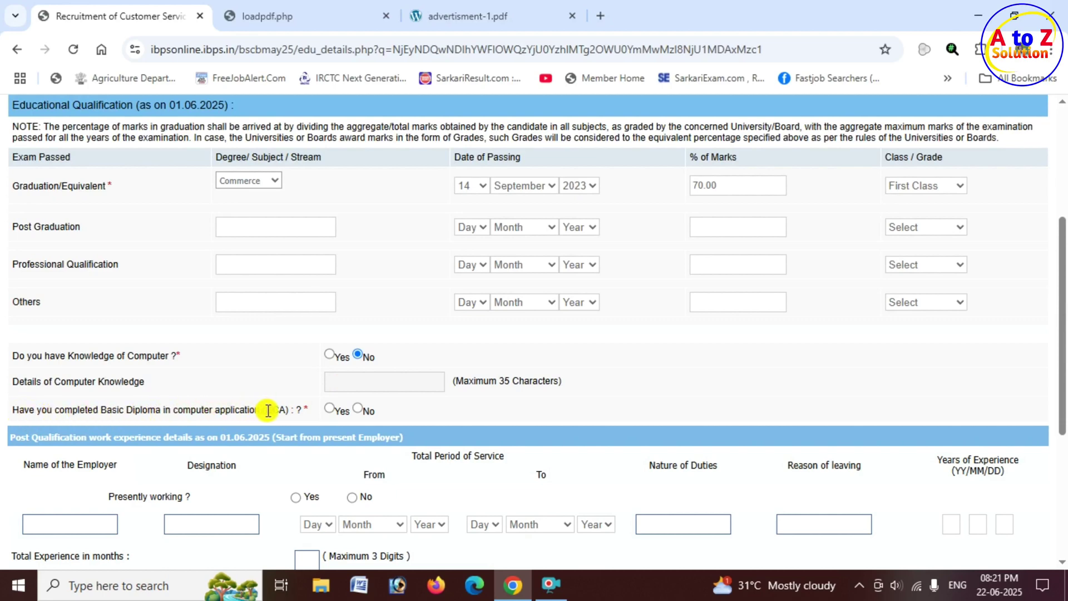
{"action": "left_click", "coordinate": [329, 409]}
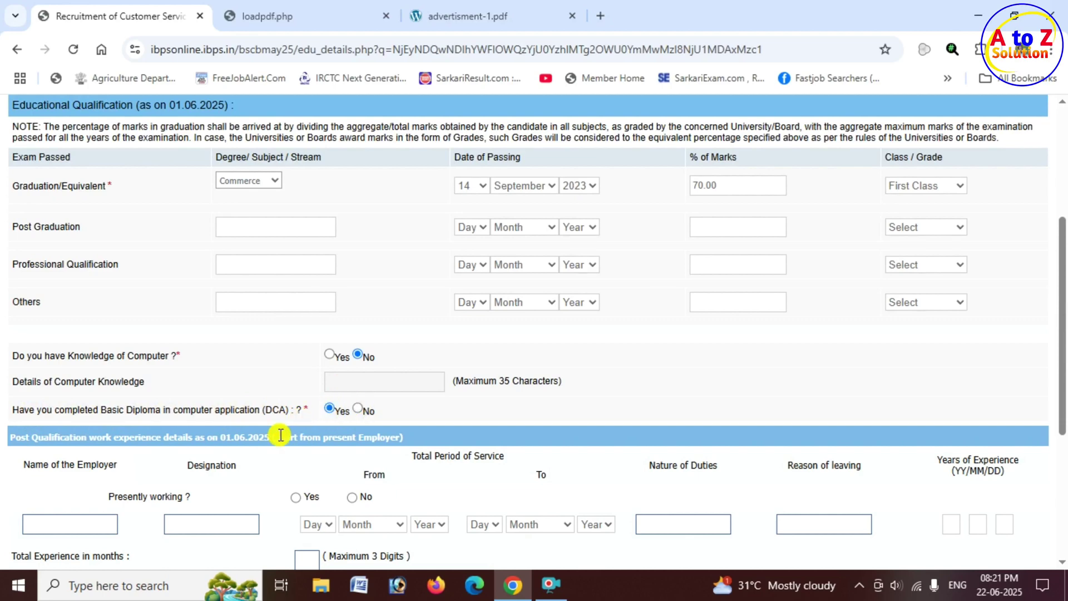
{"action": "scroll", "coordinate": [356, 425], "scroll_direction": "down", "scroll_amount": 3}
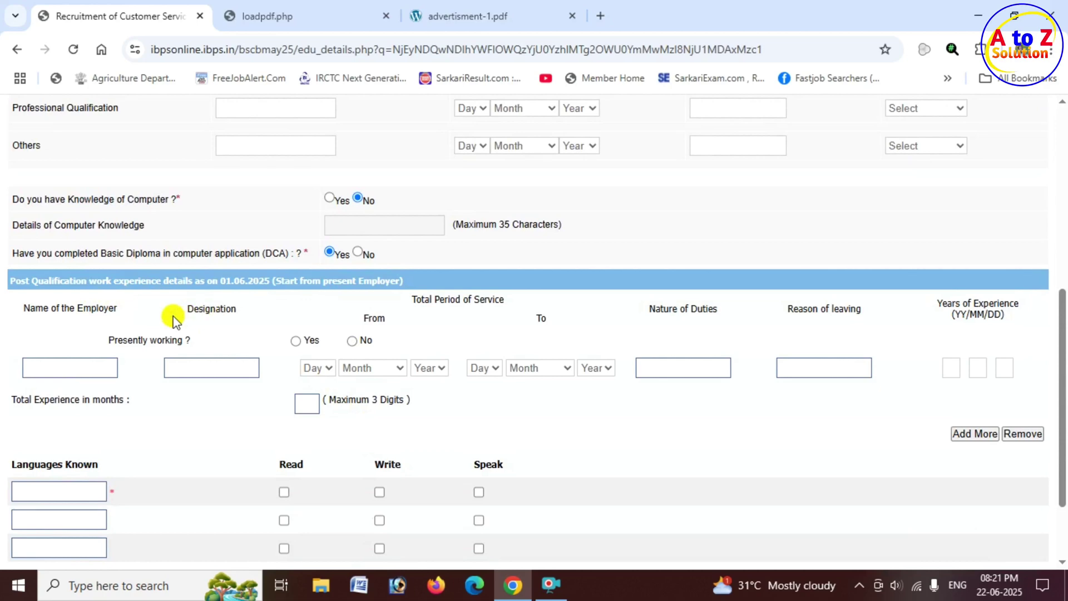
{"action": "left_click", "coordinate": [352, 340]}
{"action": "scroll", "coordinate": [448, 344], "scroll_direction": "down", "scroll_amount": 3}
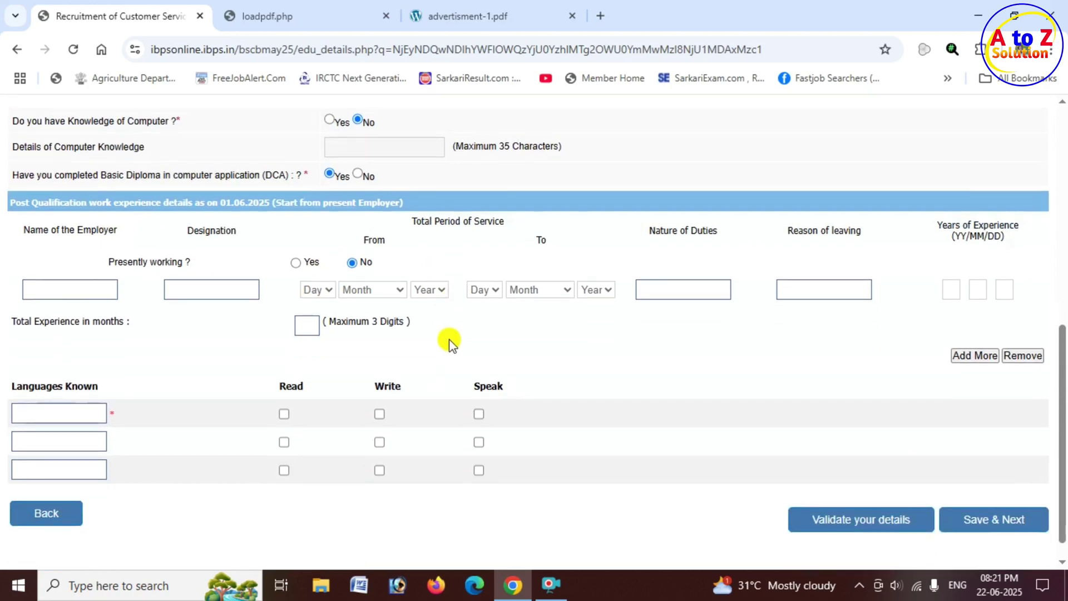
{"action": "scroll", "coordinate": [300, 345], "scroll_direction": "down", "scroll_amount": 1}
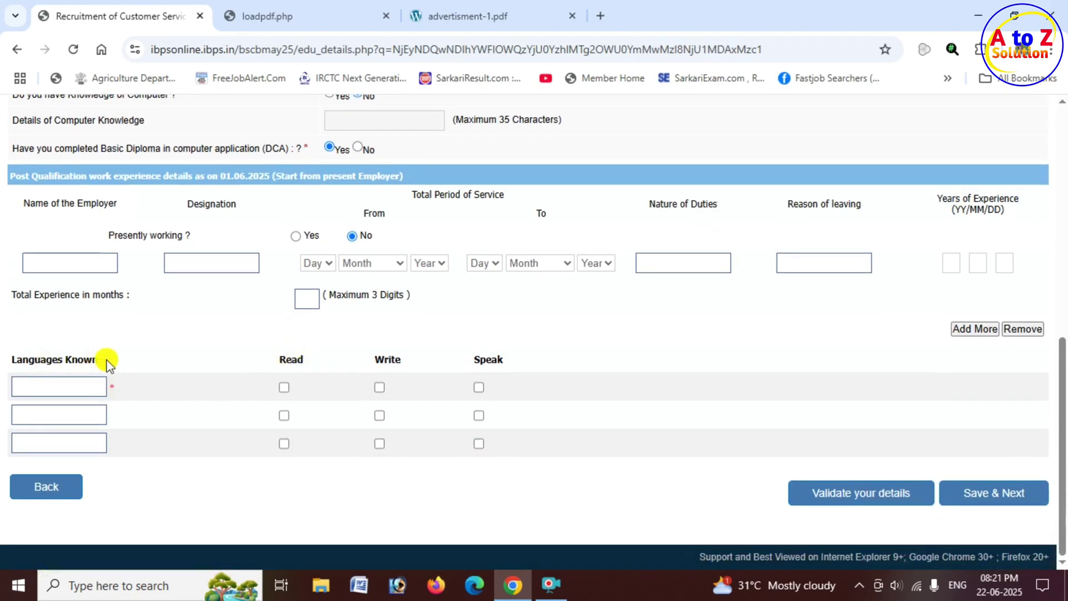
Enter HNDIN as the first known language with Read, Write and Speak ticked.
{"action": "left_click", "coordinate": [49, 390]}
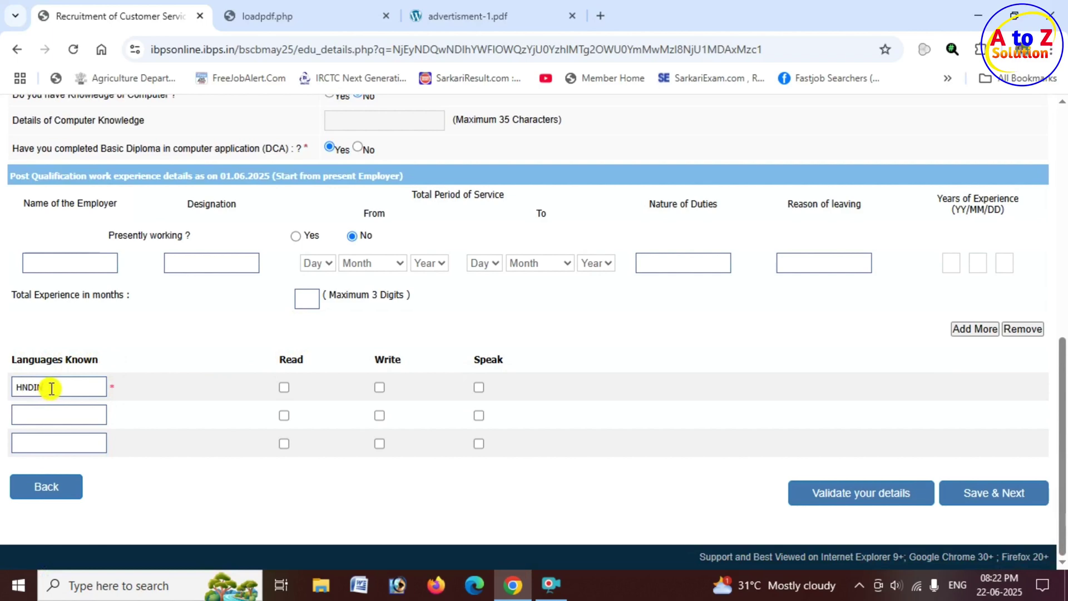
{"action": "left_click_drag", "start_coordinate": [51, 388], "coordinate": [7, 390]}
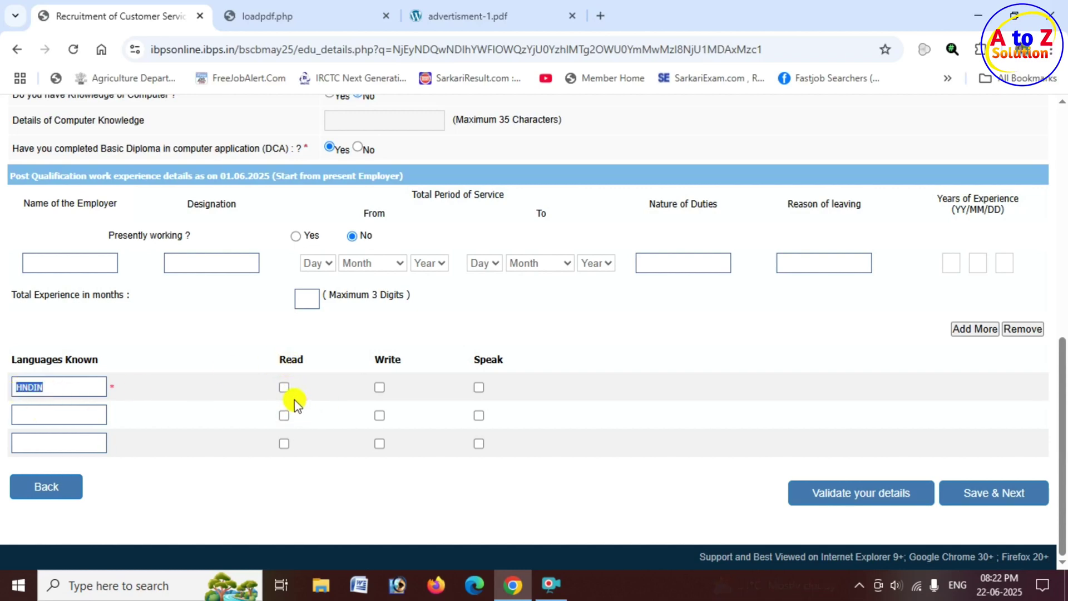
{"action": "left_click", "coordinate": [284, 387]}
{"action": "left_click", "coordinate": [379, 388]}
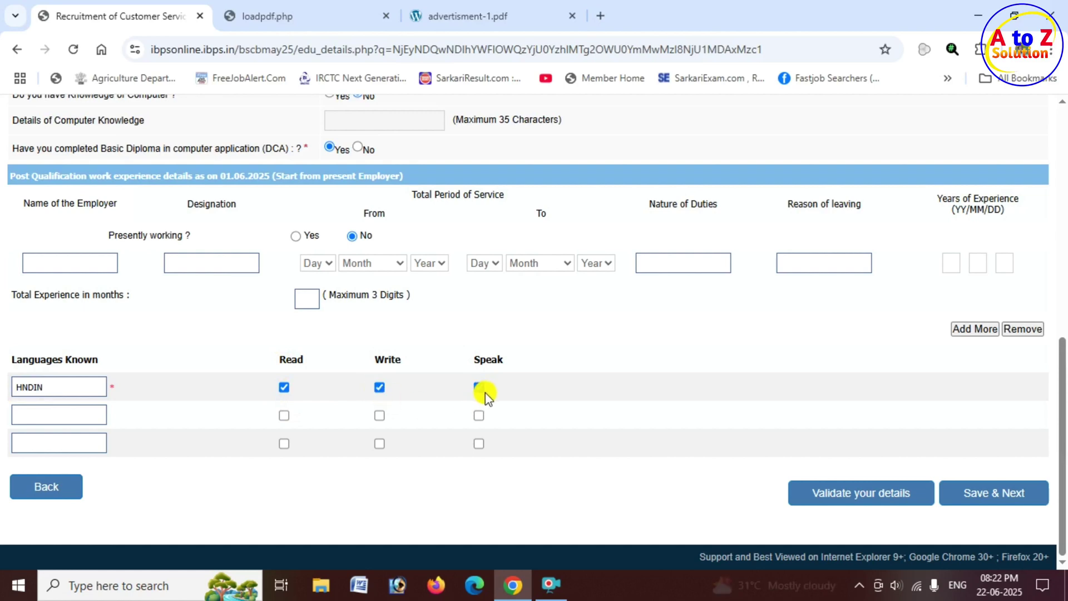
{"action": "left_click", "coordinate": [60, 413]}
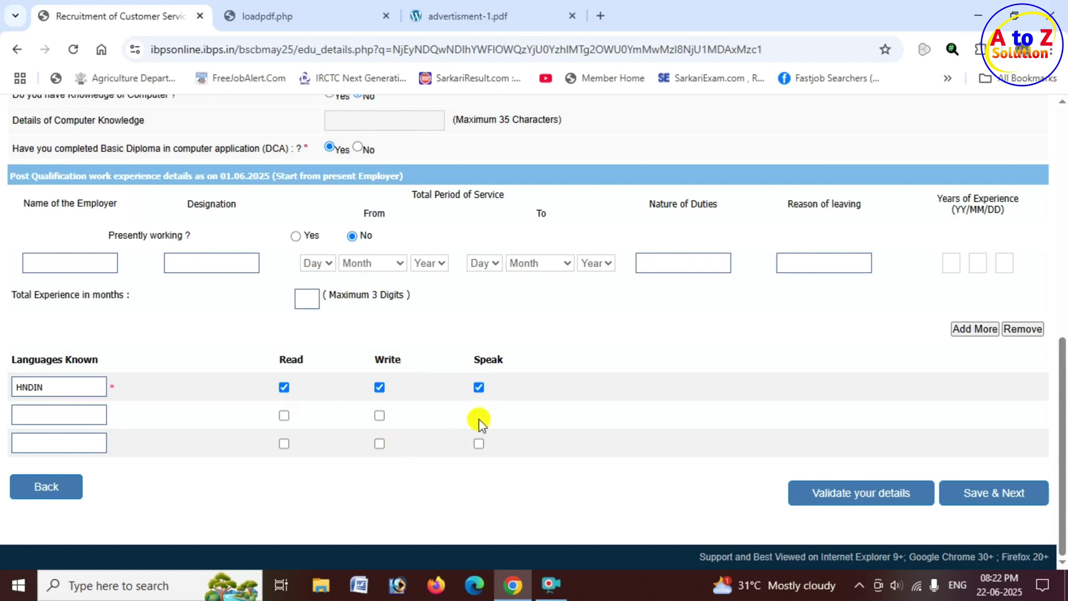
Validate the qualification details and dismiss the Verified Successfully alert.
{"action": "left_click", "coordinate": [861, 499]}
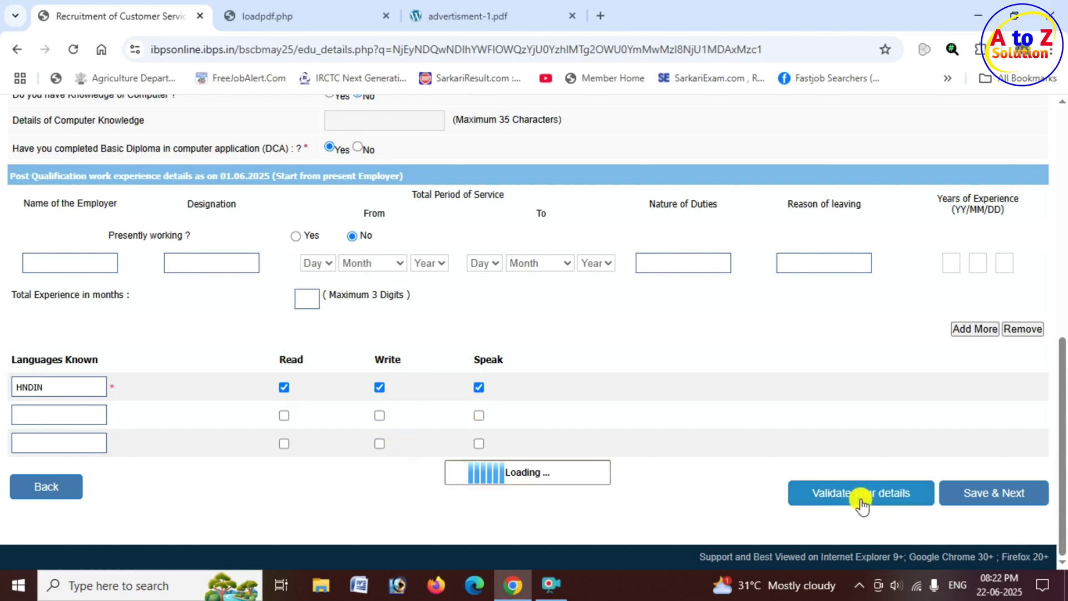
{"action": "left_click", "coordinate": [862, 501]}
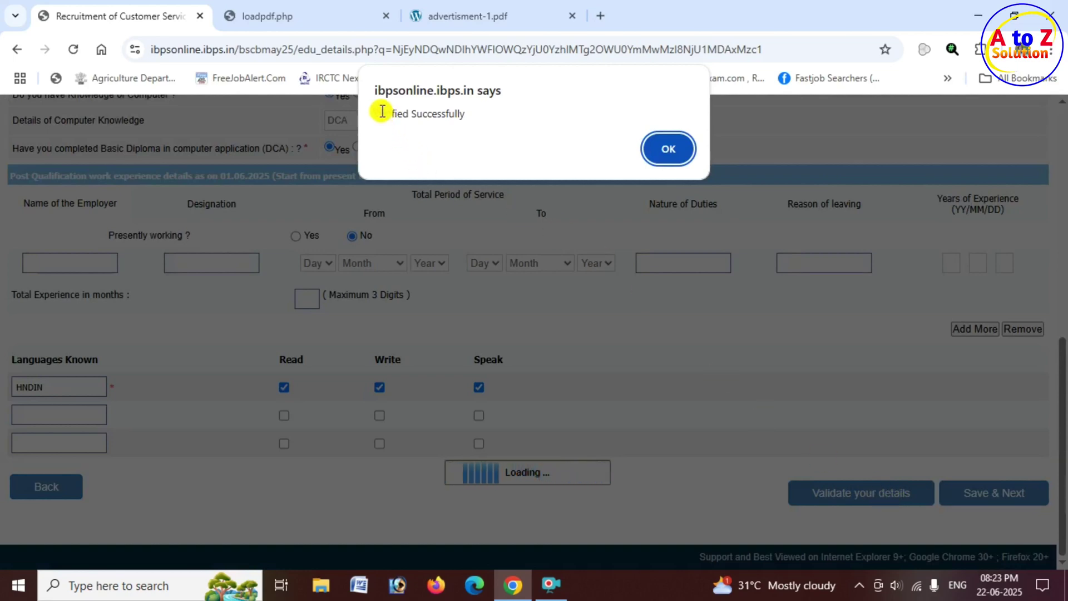
{"action": "left_click_drag", "start_coordinate": [375, 114], "coordinate": [467, 115]}
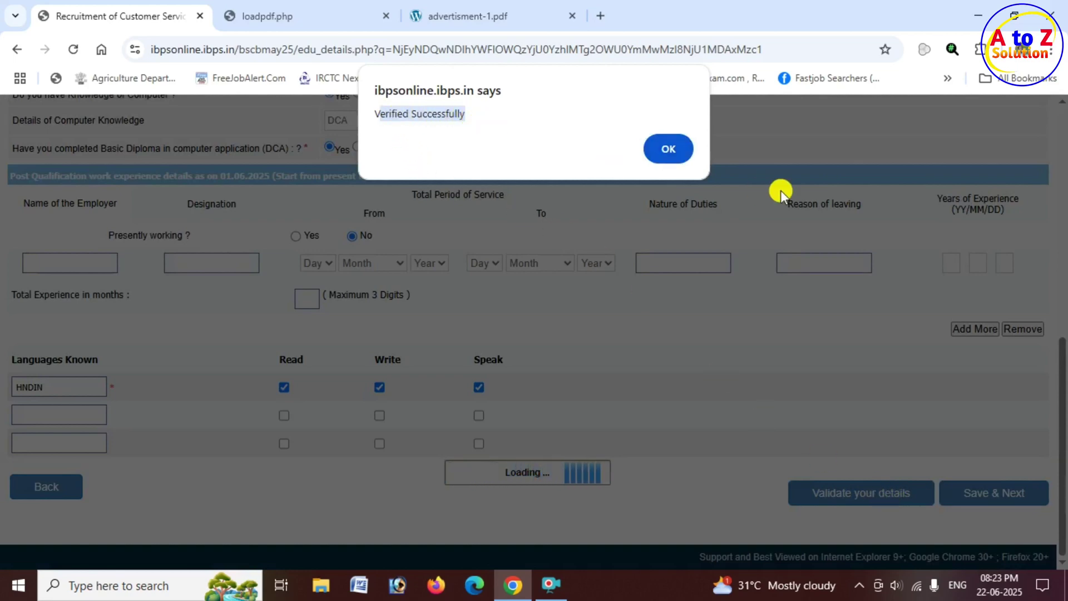
{"action": "left_click", "coordinate": [671, 151]}
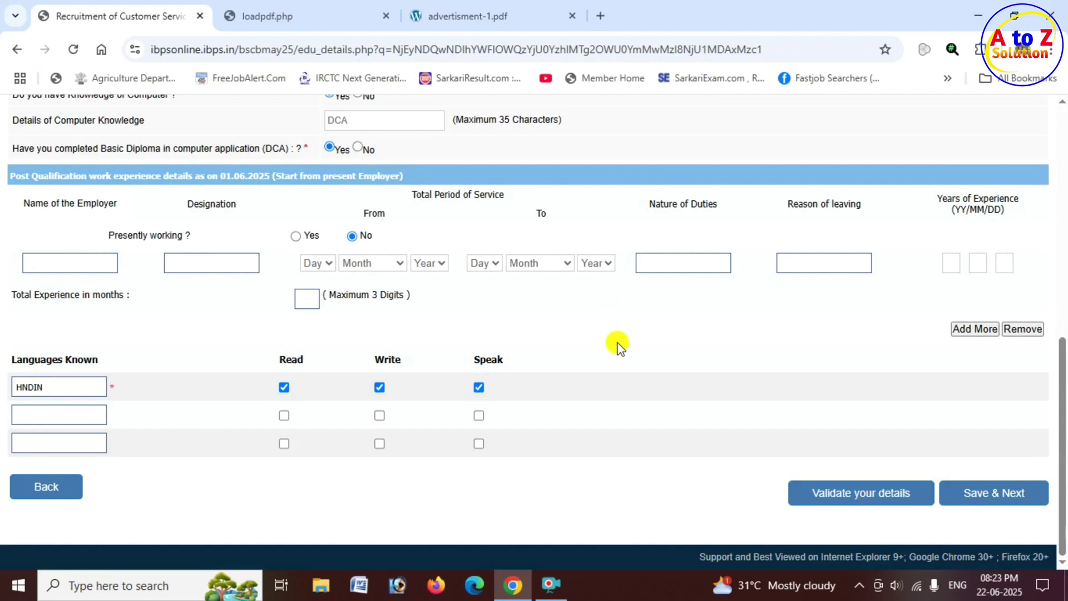
Save the qualification details and add DCCB - Aurangabad to the bank preferences.
{"action": "left_click", "coordinate": [993, 500]}
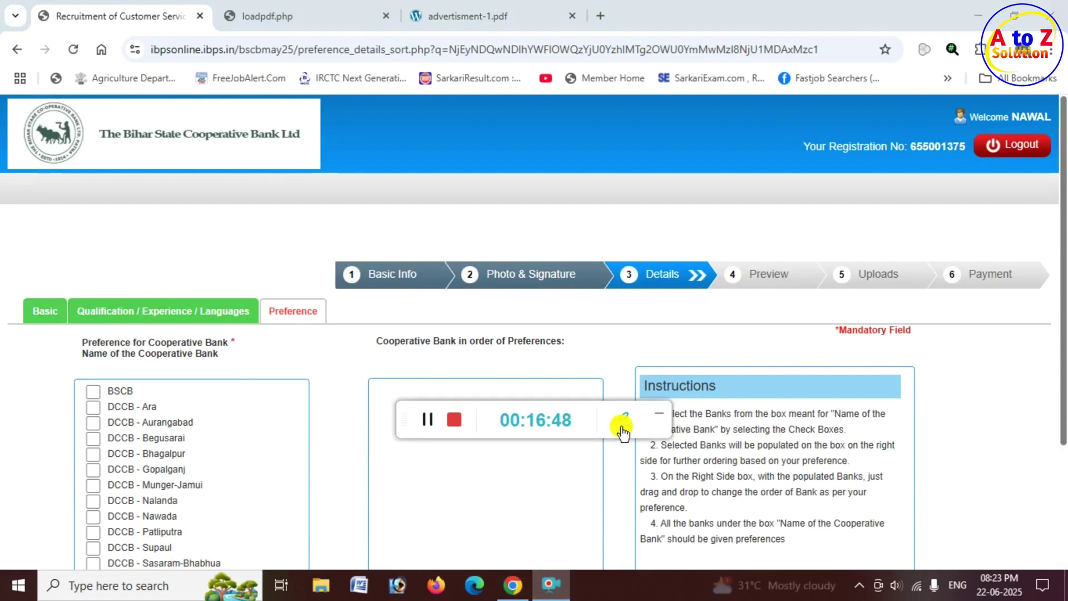
{"action": "scroll", "coordinate": [333, 328], "scroll_direction": "down", "scroll_amount": 1}
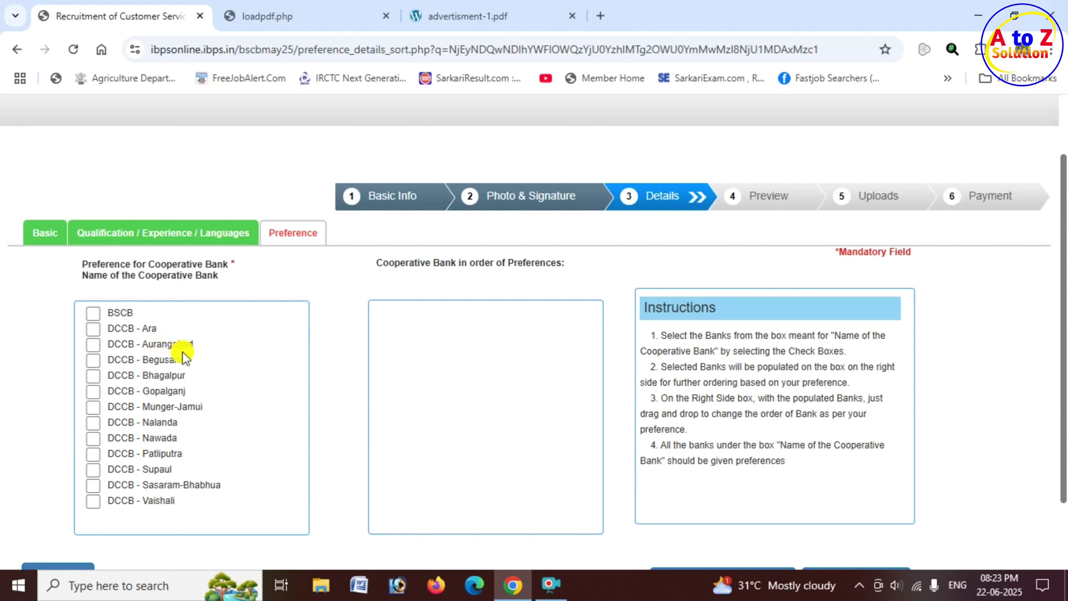
{"action": "left_click", "coordinate": [93, 346]}
{"action": "left_click_drag", "start_coordinate": [413, 311], "coordinate": [476, 313]}
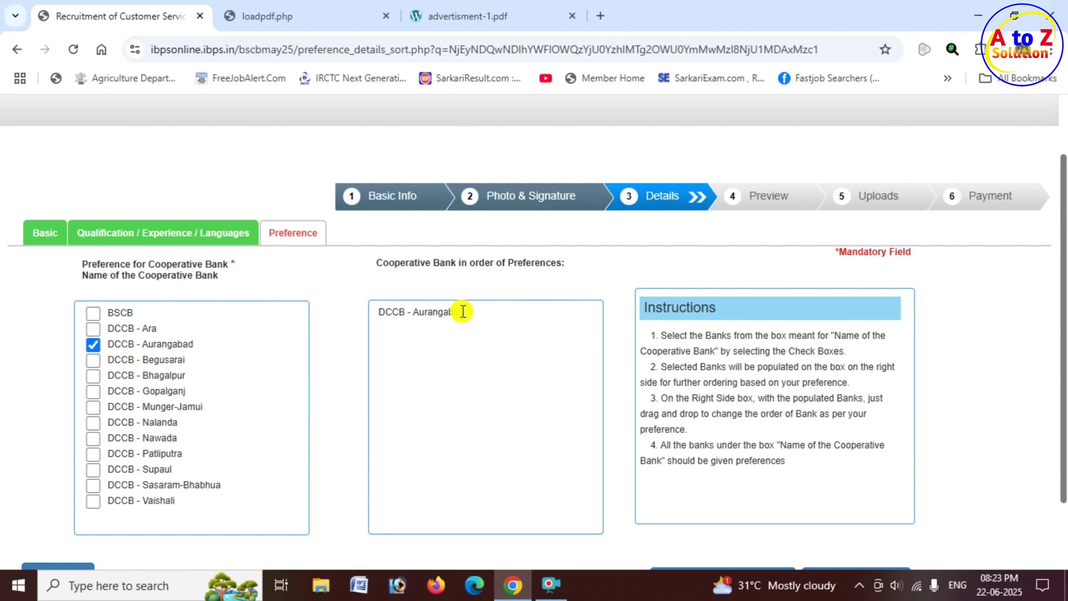
Tick Gopalganj, Munger-Jamui, Patliputra, Ara and other visible cooperative banks.
{"action": "left_click", "coordinate": [94, 392]}
{"action": "left_click", "coordinate": [93, 407]}
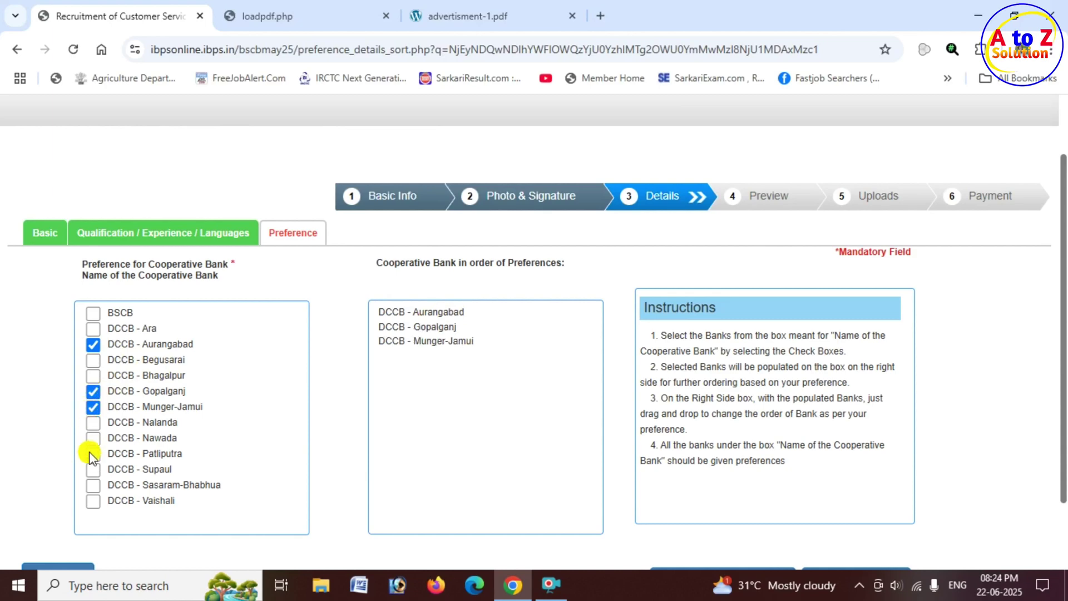
{"action": "left_click", "coordinate": [92, 454]}
{"action": "left_click", "coordinate": [93, 484]}
{"action": "left_click", "coordinate": [93, 500]}
{"action": "left_click", "coordinate": [93, 328]}
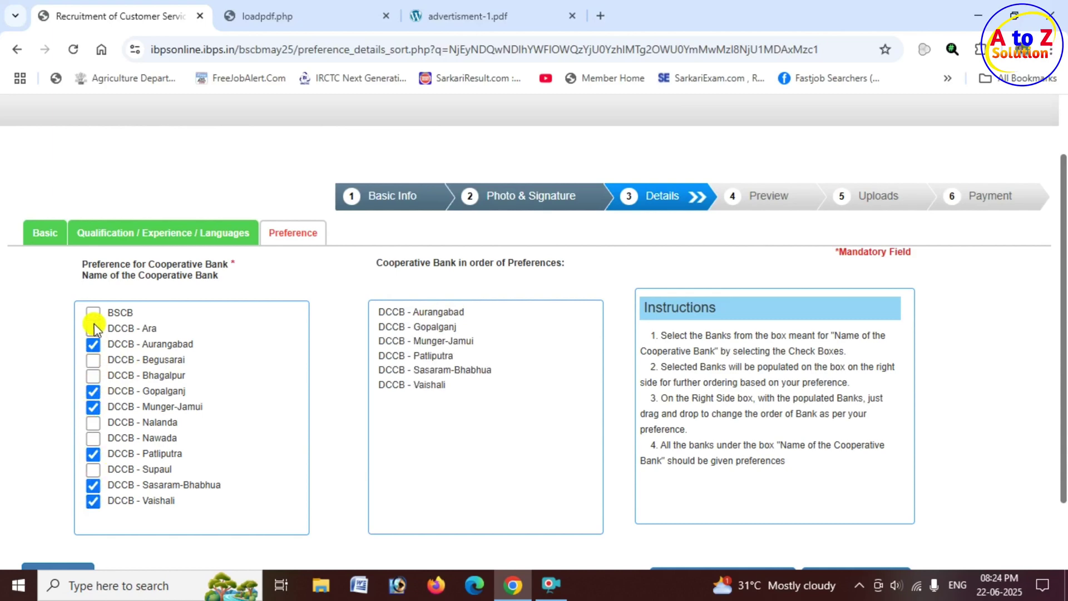
{"action": "left_click", "coordinate": [93, 312]}
Tick the remaining banks further down, including Nalanda, Nawada and Supaul.
{"action": "scroll", "coordinate": [93, 311], "scroll_direction": "down", "scroll_amount": 2}
{"action": "left_click", "coordinate": [93, 272]}
{"action": "left_click", "coordinate": [93, 288]}
{"action": "left_click", "coordinate": [94, 336]}
{"action": "left_click", "coordinate": [92, 352]}
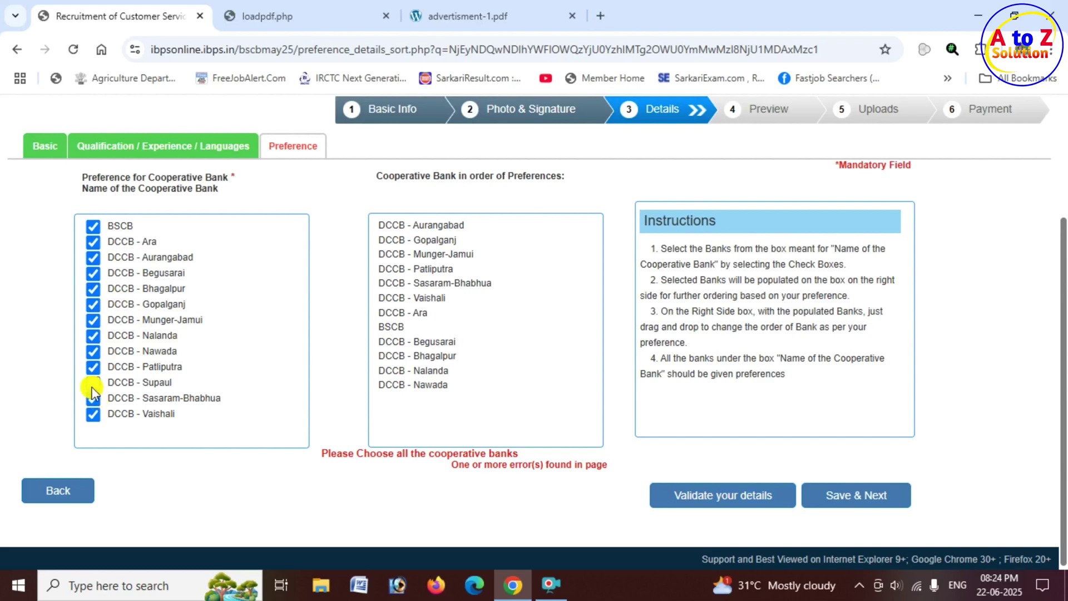
{"action": "left_click", "coordinate": [93, 383]}
Validate the bank preferences and dismiss the Verified Successfully alert.
{"action": "left_click", "coordinate": [714, 501]}
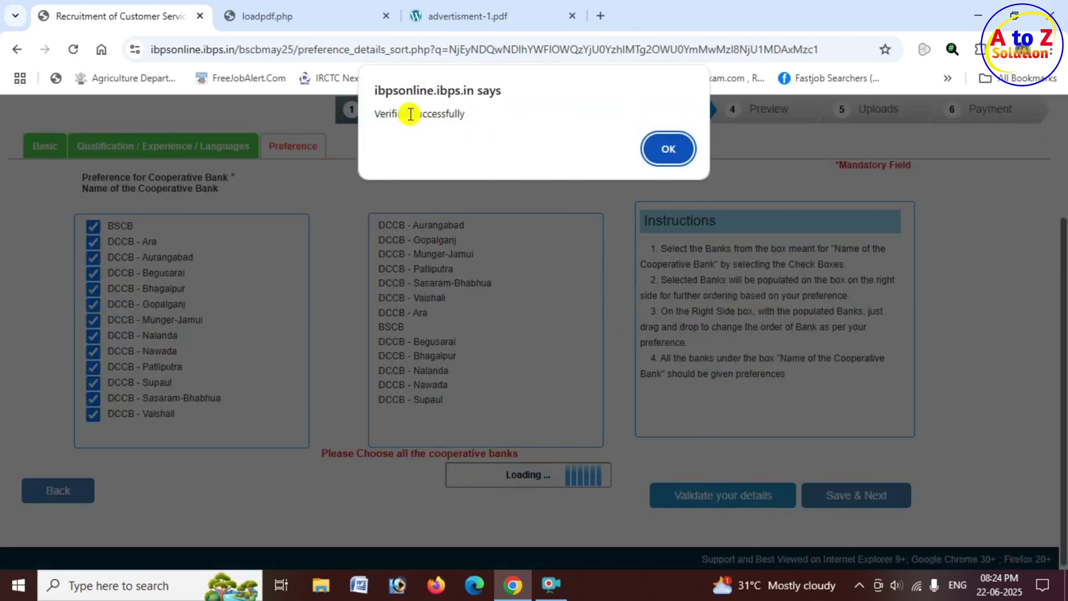
{"action": "left_click_drag", "start_coordinate": [410, 114], "coordinate": [467, 113]}
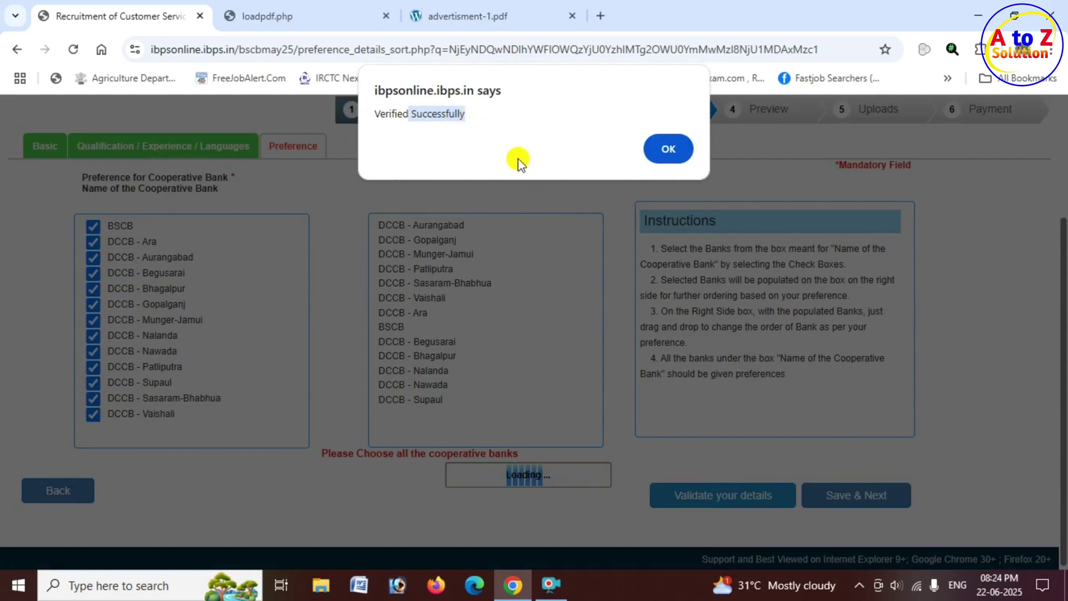
{"action": "left_click", "coordinate": [668, 149]}
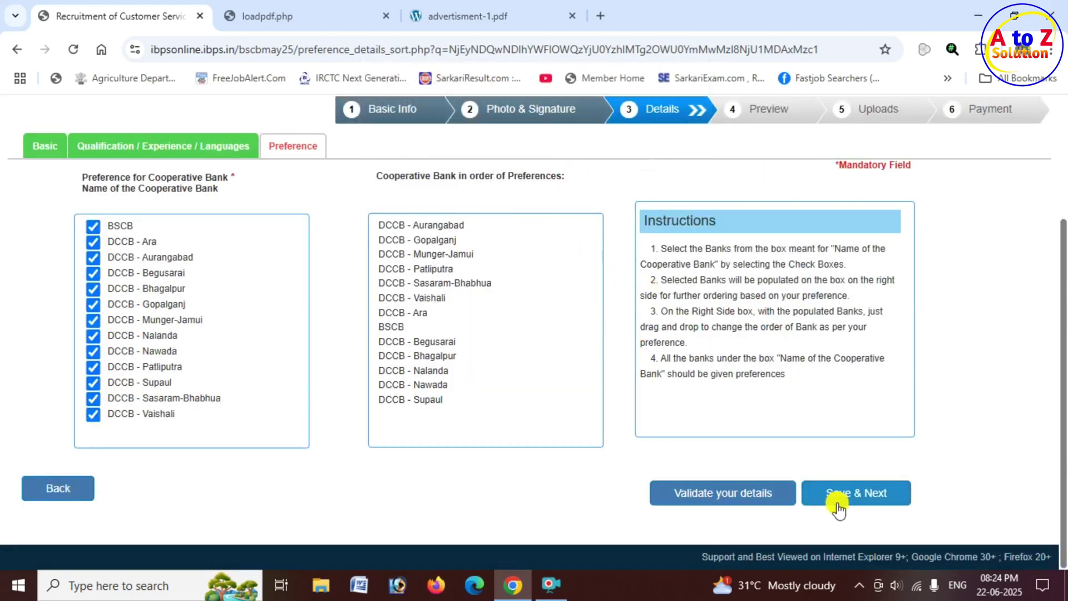
Save the bank preferences and review the registration preview.
{"action": "left_click", "coordinate": [857, 502]}
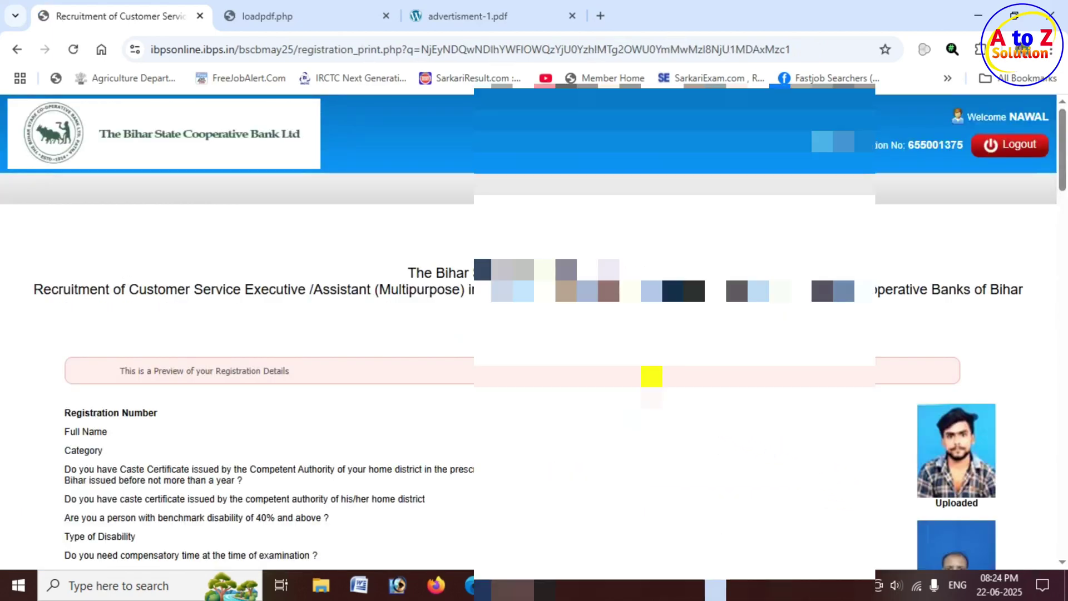
{"action": "scroll", "coordinate": [627, 400], "scroll_direction": "down", "scroll_amount": 2}
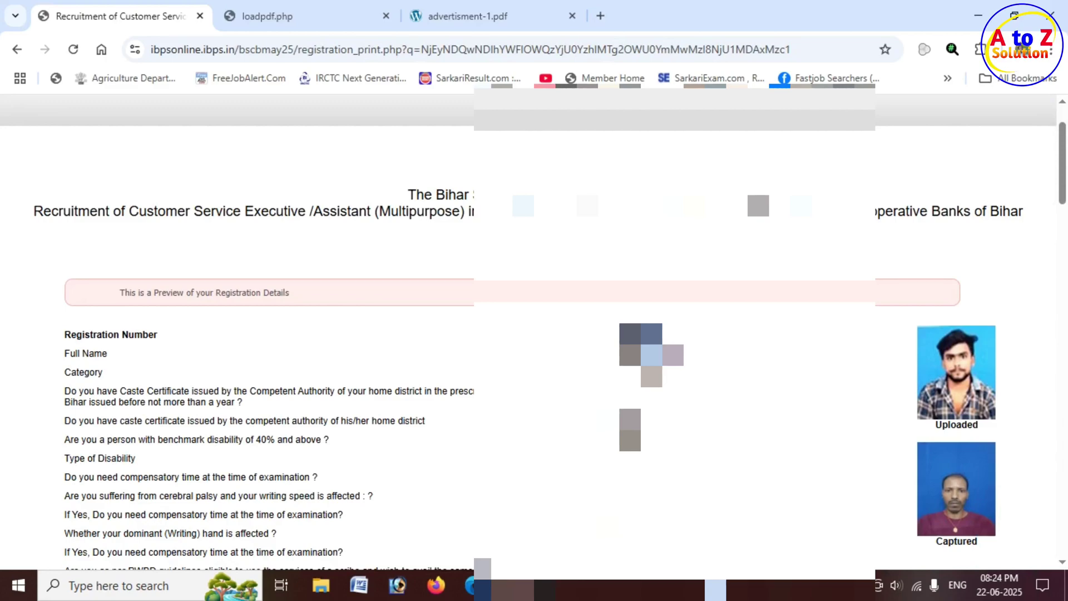
{"action": "scroll", "coordinate": [627, 422], "scroll_direction": "down", "scroll_amount": 20}
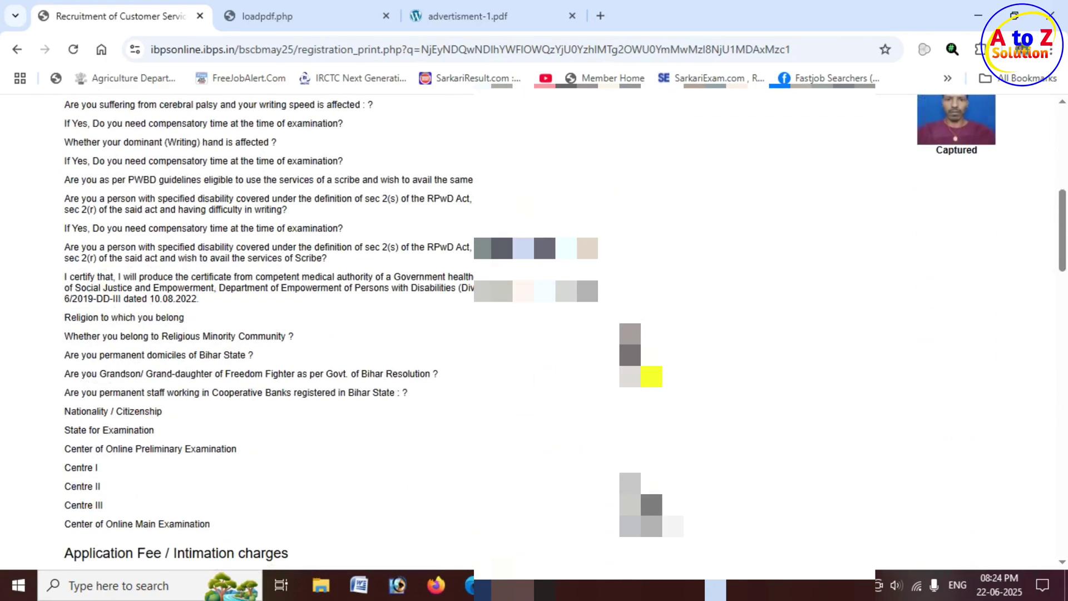
{"action": "scroll", "coordinate": [520, 315], "scroll_direction": "down", "scroll_amount": 20}
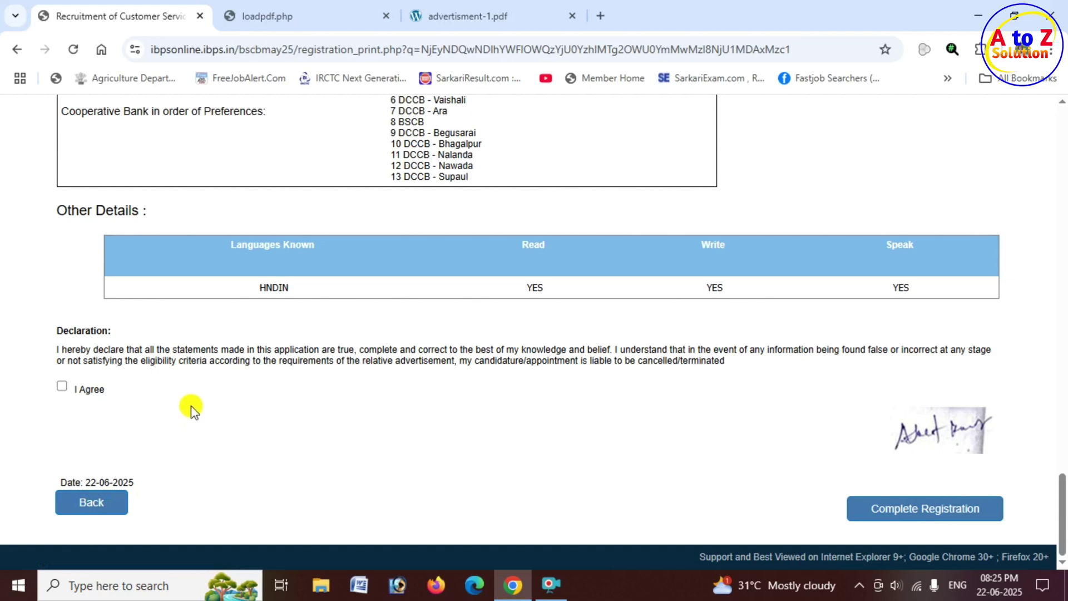
Agree to the declaration, choose Complete Registration, and acknowledge the no-changes warning.
{"action": "left_click", "coordinate": [62, 387]}
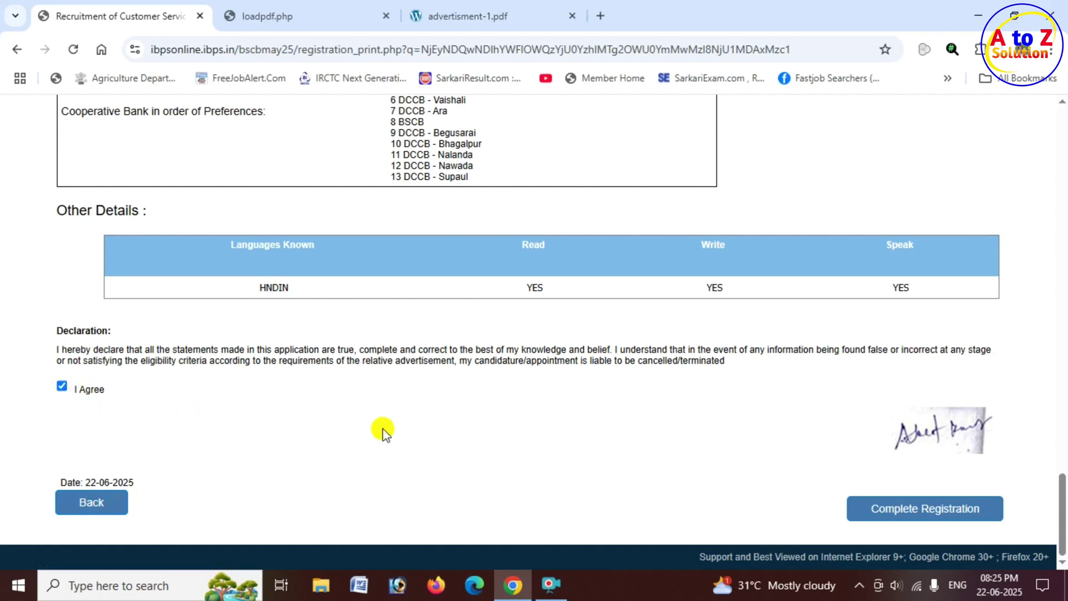
{"action": "left_click", "coordinate": [925, 511]}
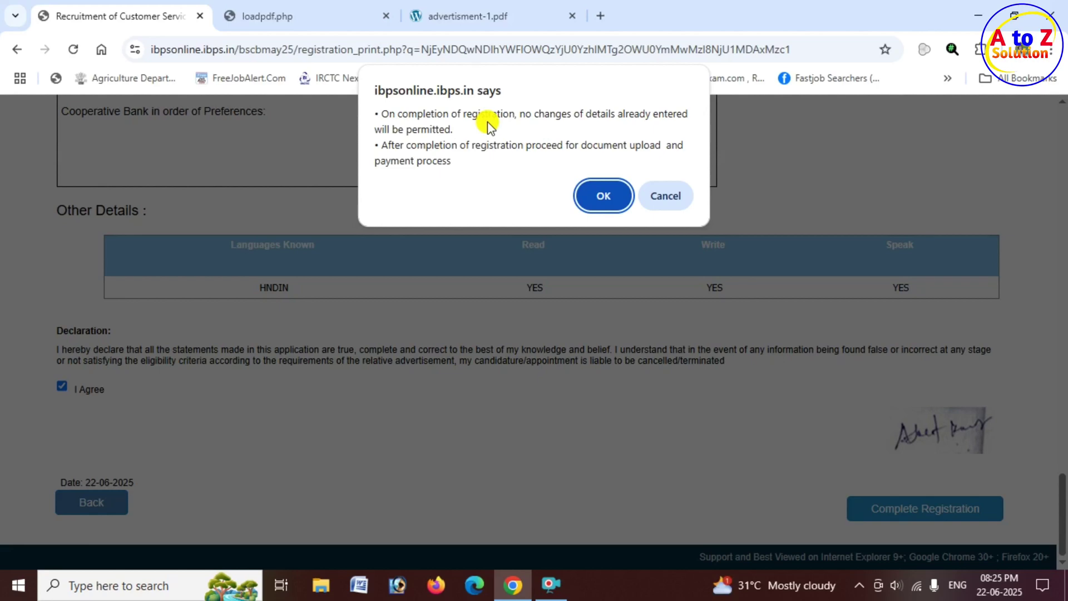
{"action": "left_click", "coordinate": [602, 194]}
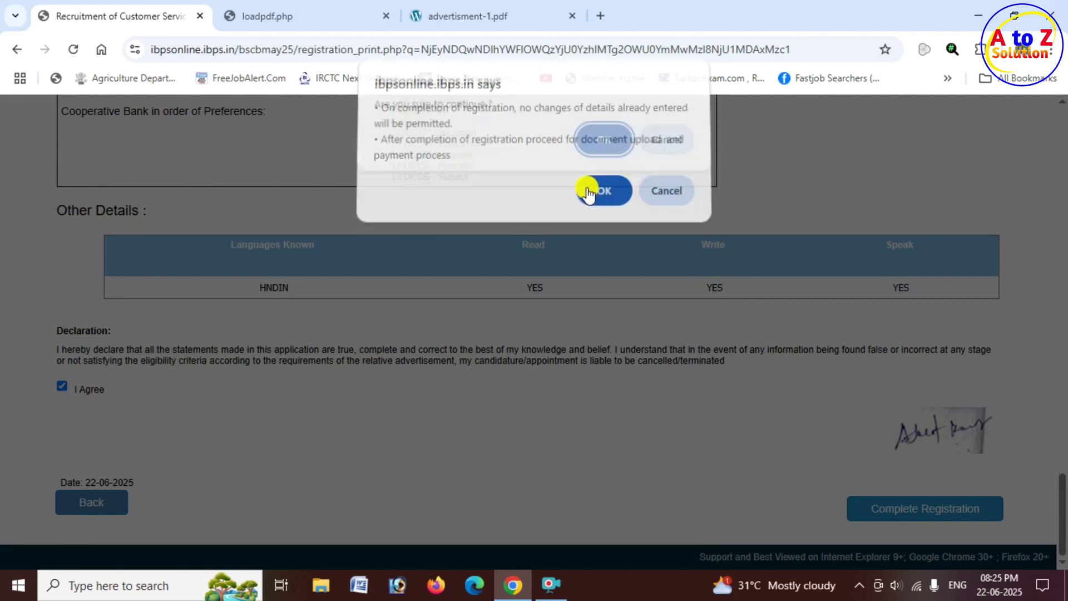
Confirm 'Are you sure to continue?' to reach the Upload Documents page.
{"action": "left_click", "coordinate": [599, 146]}
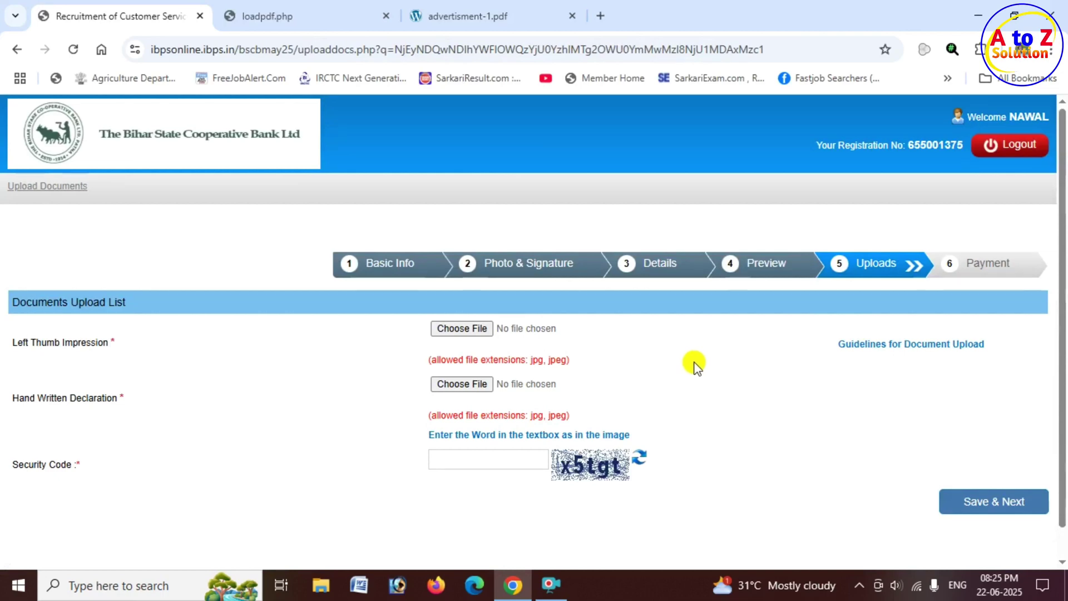
{"action": "left_click_drag", "start_coordinate": [97, 403], "coordinate": [124, 398]}
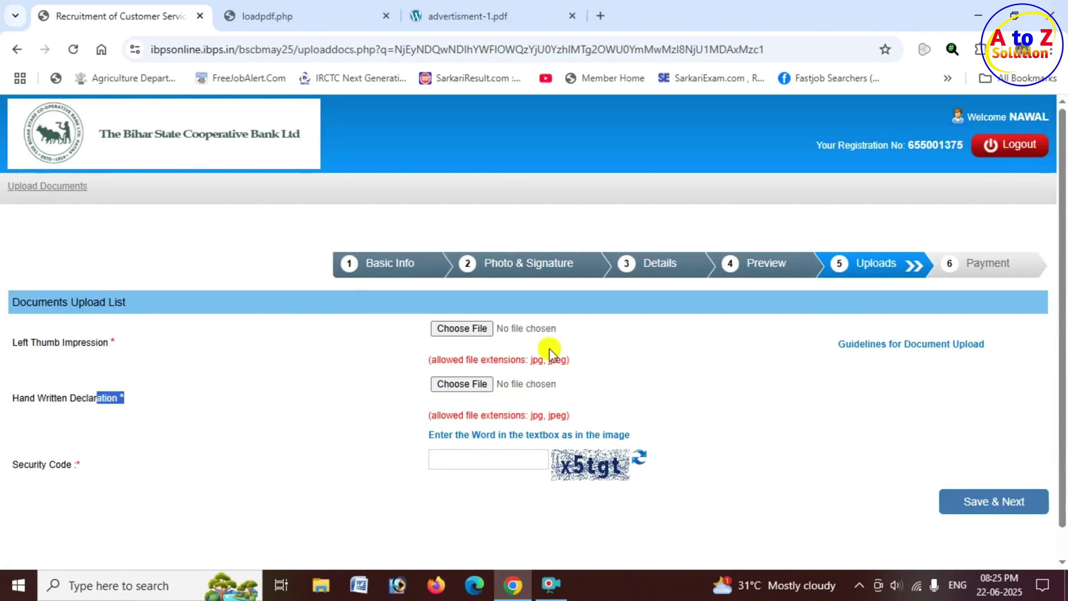
{"action": "left_click", "coordinate": [484, 26]}
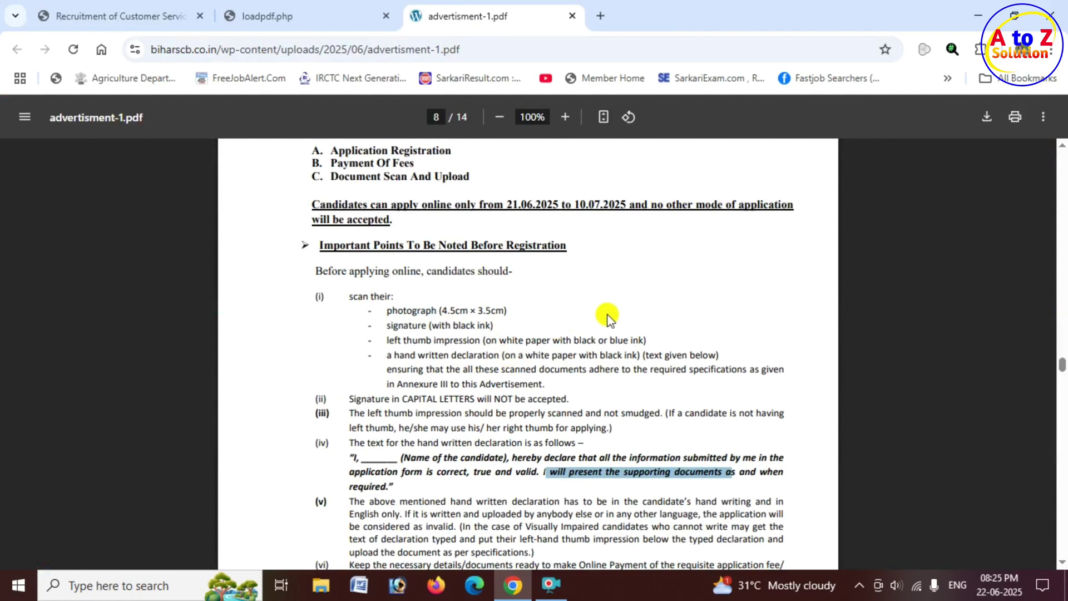
{"action": "left_click_drag", "start_coordinate": [350, 458], "coordinate": [577, 483]}
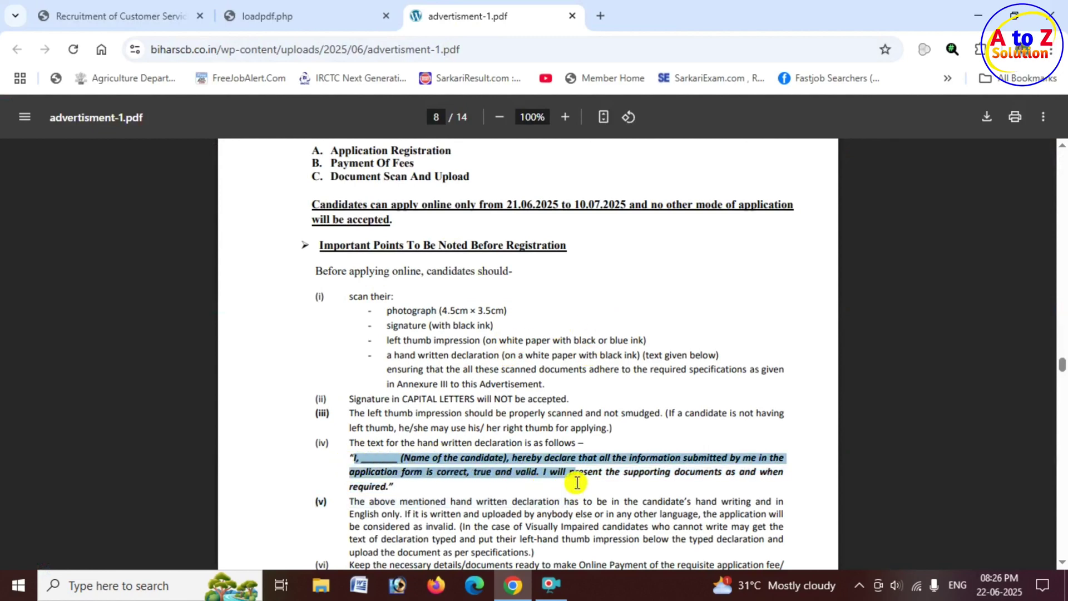
{"action": "left_click", "coordinate": [139, 16]}
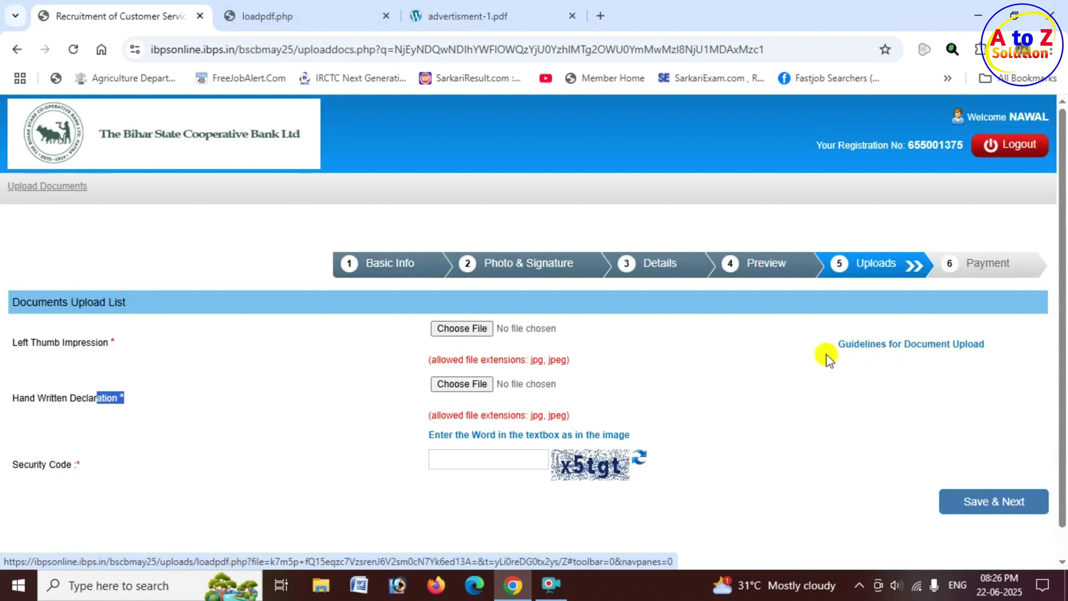
Upload NA_FINGERPRINT.jpg as the left thumb impression and accept its preview.
{"action": "left_click", "coordinate": [467, 329]}
{"action": "scroll", "coordinate": [332, 219], "scroll_direction": "down", "scroll_amount": 5}
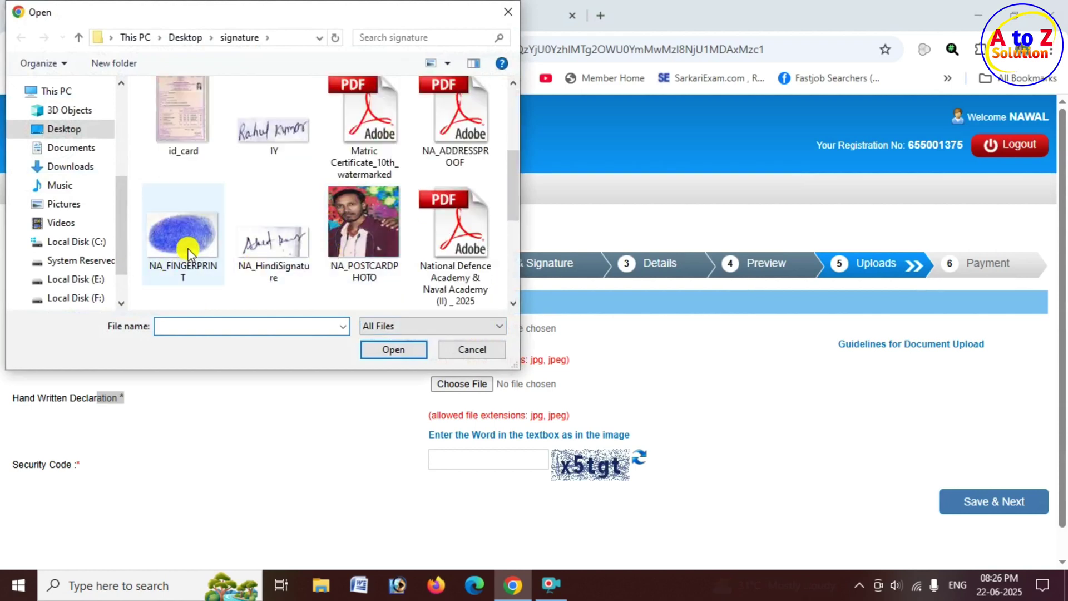
{"action": "left_click", "coordinate": [192, 247]}
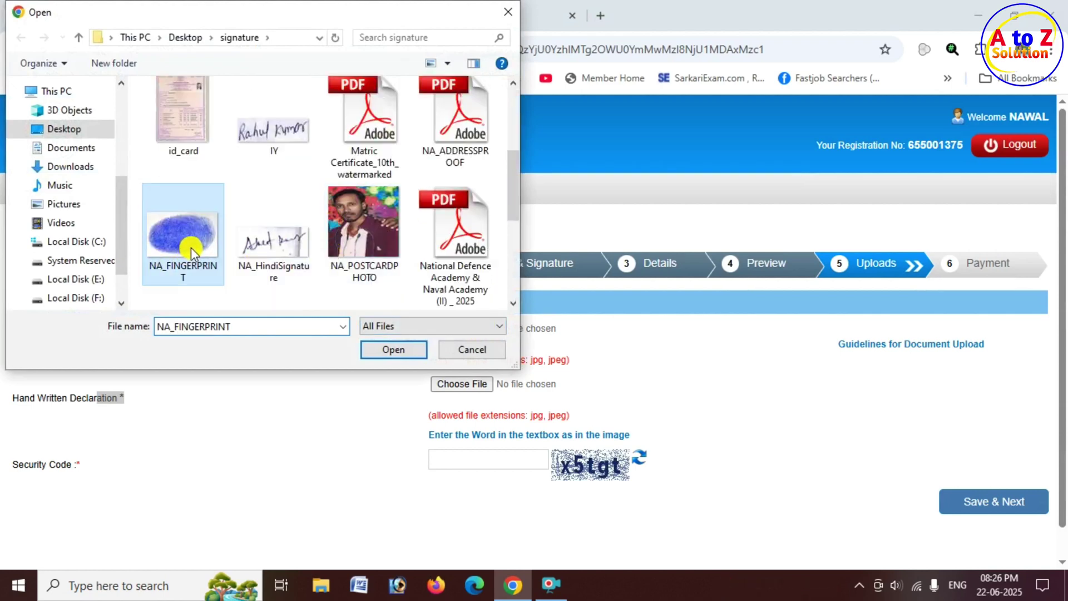
{"action": "left_click", "coordinate": [394, 351]}
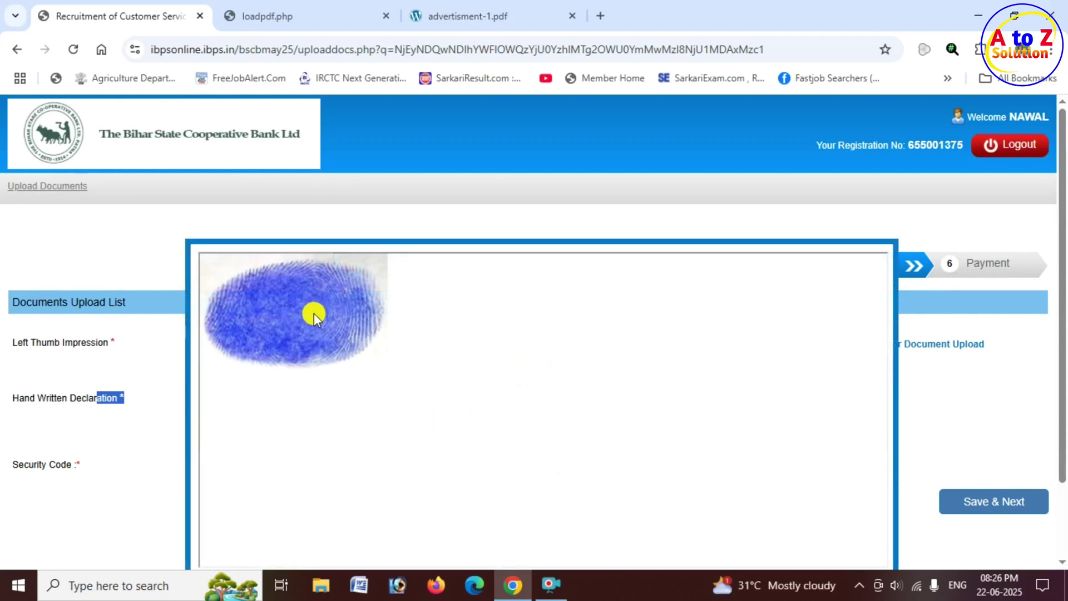
{"action": "scroll", "coordinate": [315, 313], "scroll_direction": "down", "scroll_amount": 2}
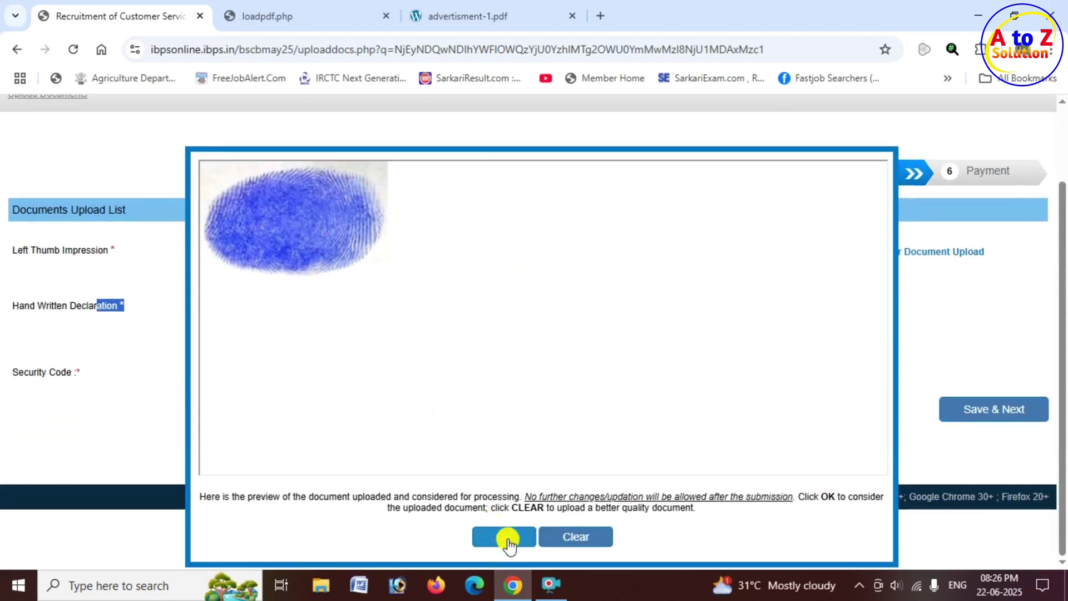
{"action": "left_click", "coordinate": [504, 536]}
Attach HGHGJ.jpg as the handwritten declaration, enter the security code, and submit the uploads.
{"action": "scroll", "coordinate": [725, 332], "scroll_direction": "up", "scroll_amount": 2}
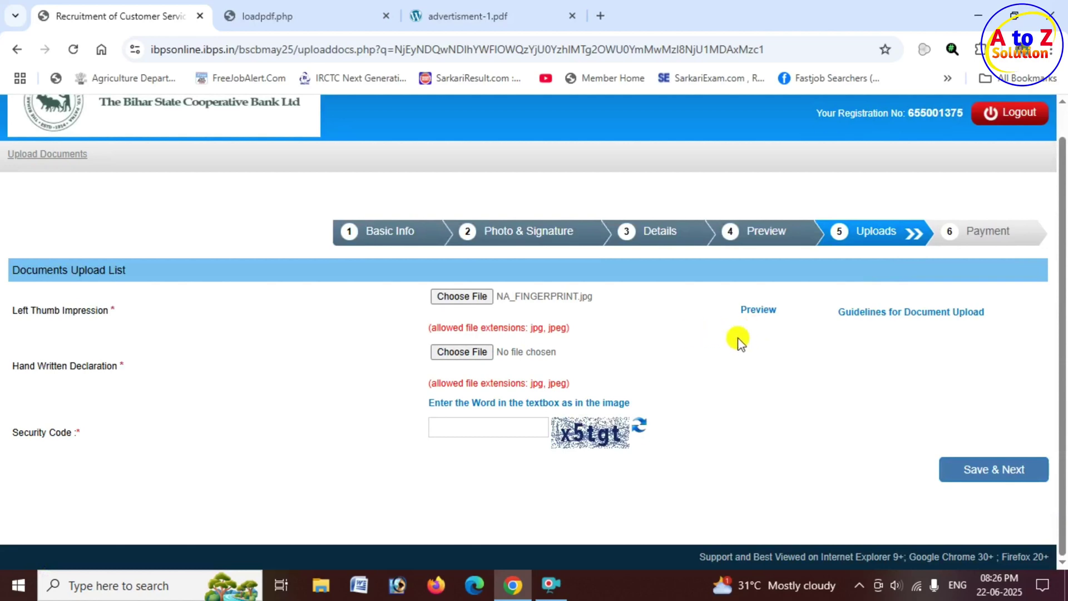
{"action": "left_click", "coordinate": [463, 352]}
{"action": "type", "text": "x5tgt"}
{"action": "left_click", "coordinate": [1007, 481]}
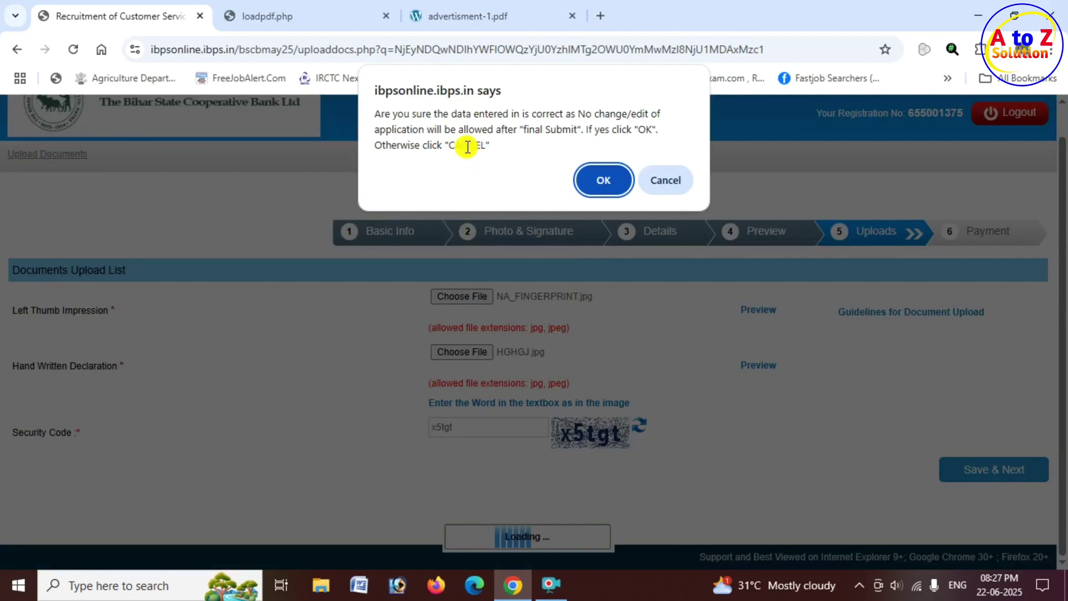
{"action": "left_click_drag", "start_coordinate": [454, 131], "coordinate": [568, 134]}
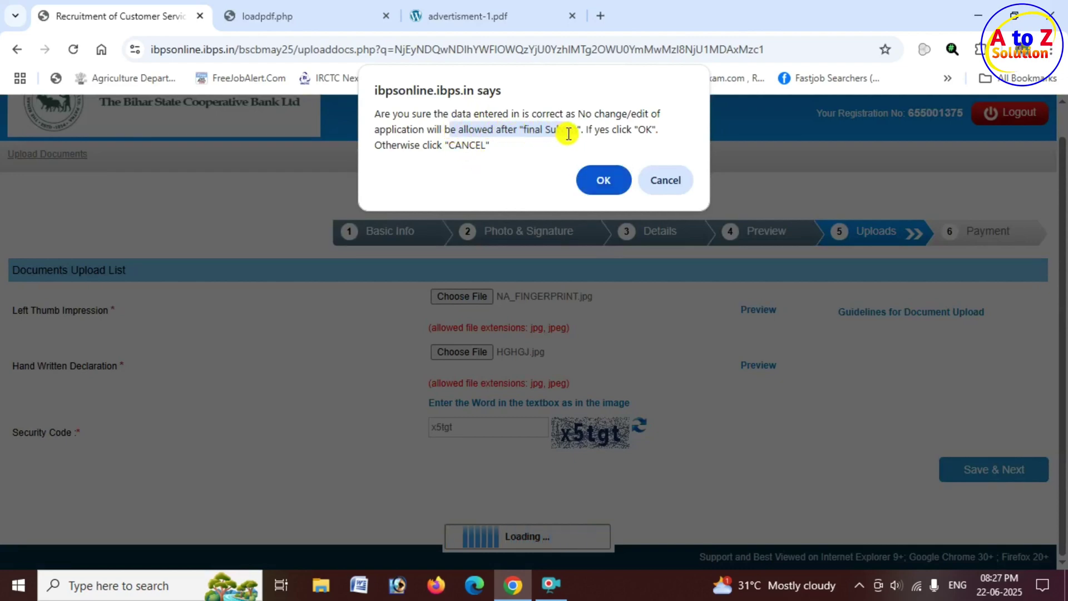
{"action": "left_click", "coordinate": [597, 183]}
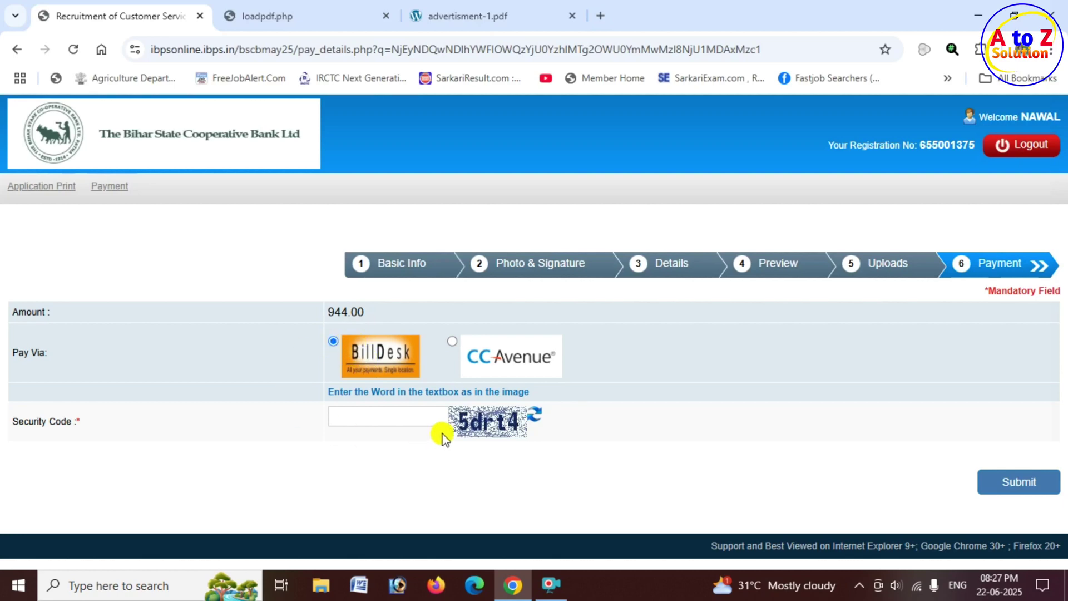
With BillDesk selected, enter the security code and proceed to pay the 944.00 fee.
{"action": "left_click", "coordinate": [389, 413]}
{"action": "type", "text": "5drt4"}
{"action": "left_click", "coordinate": [1011, 482]}
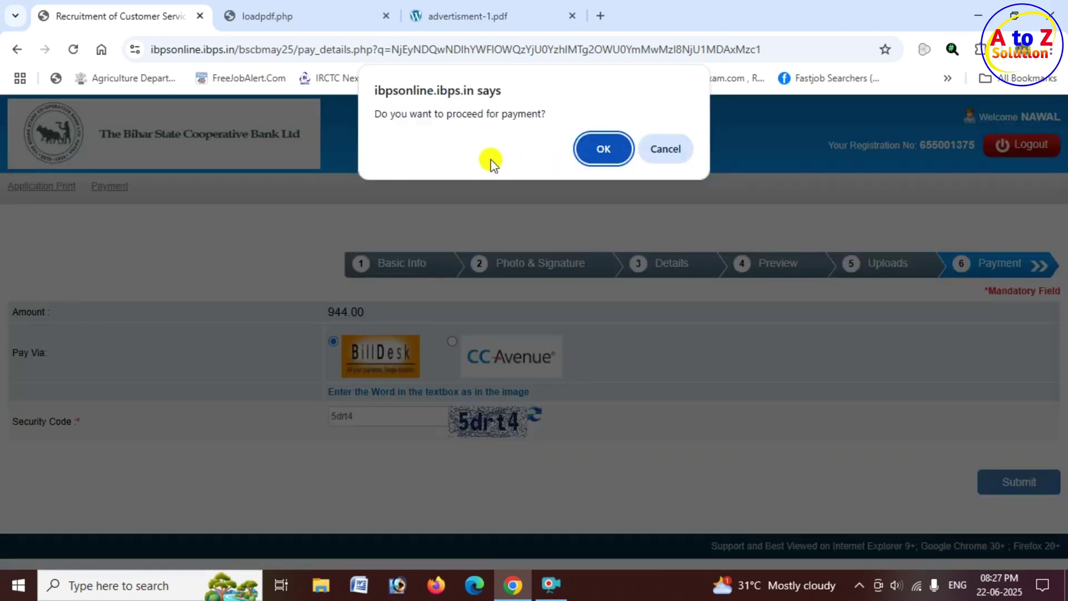
{"action": "left_click_drag", "start_coordinate": [455, 113], "coordinate": [529, 115]}
{"action": "left_click", "coordinate": [610, 148]}
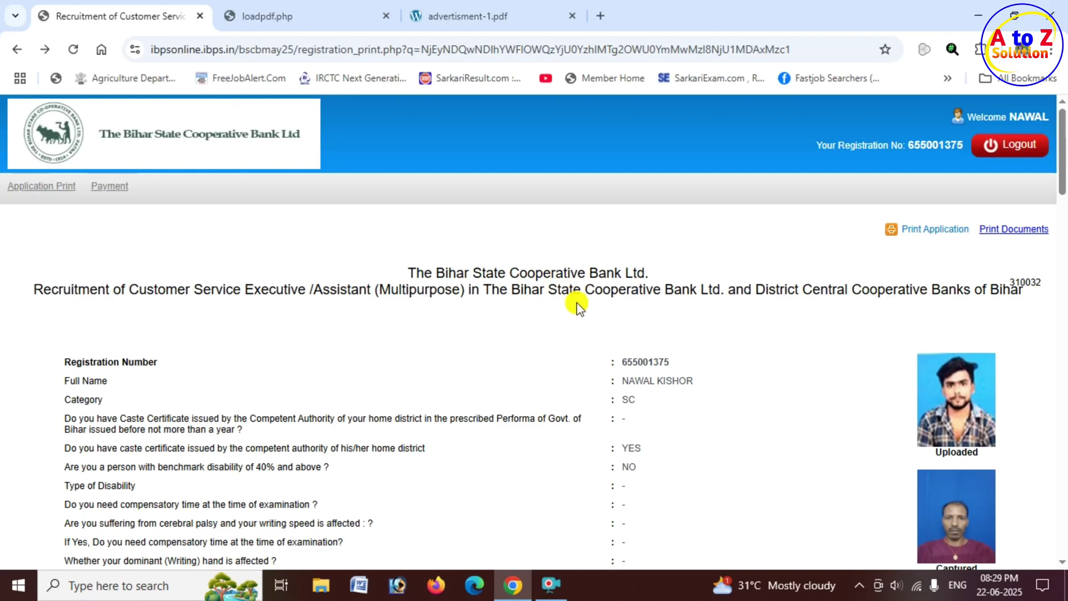
{"action": "left_click", "coordinate": [936, 234]}
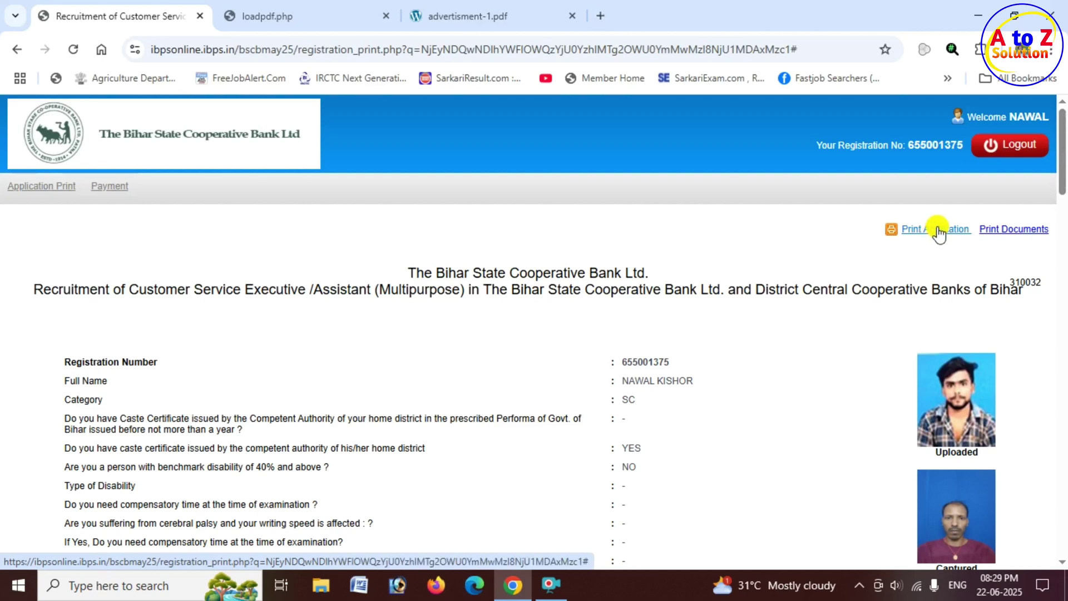